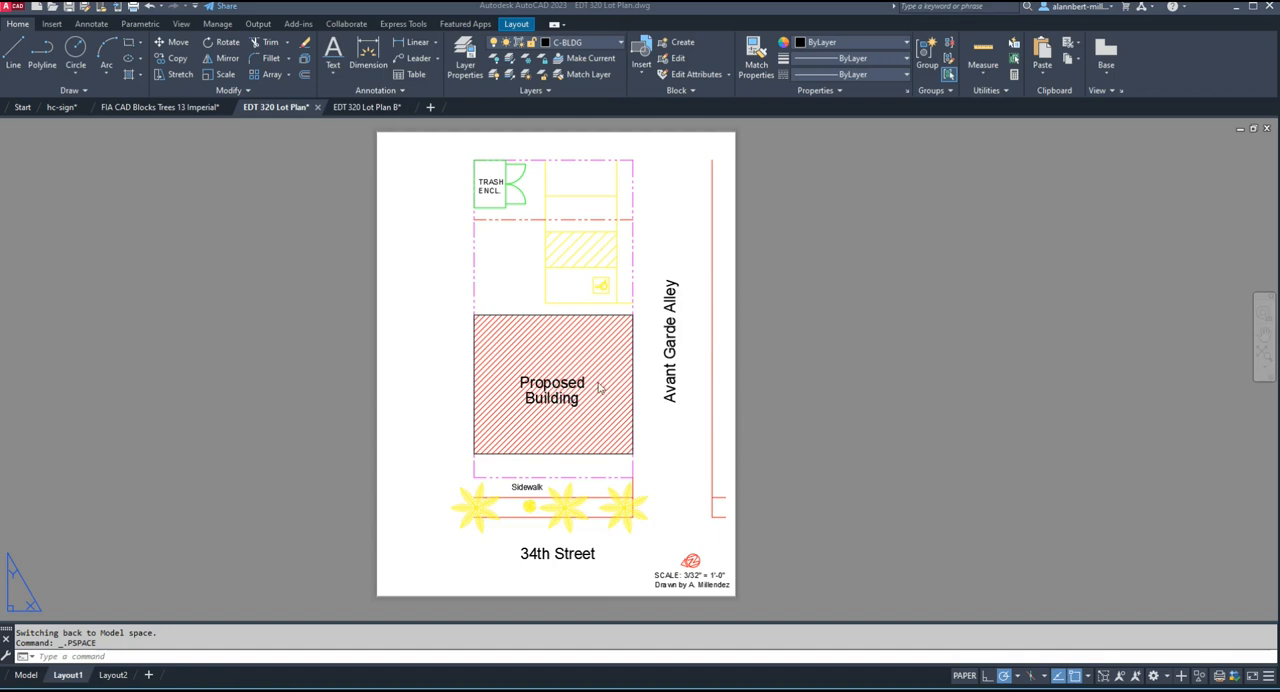
Erase the "Avant Garde Alley" label in the layout and undo the deletion.
click(672, 394)
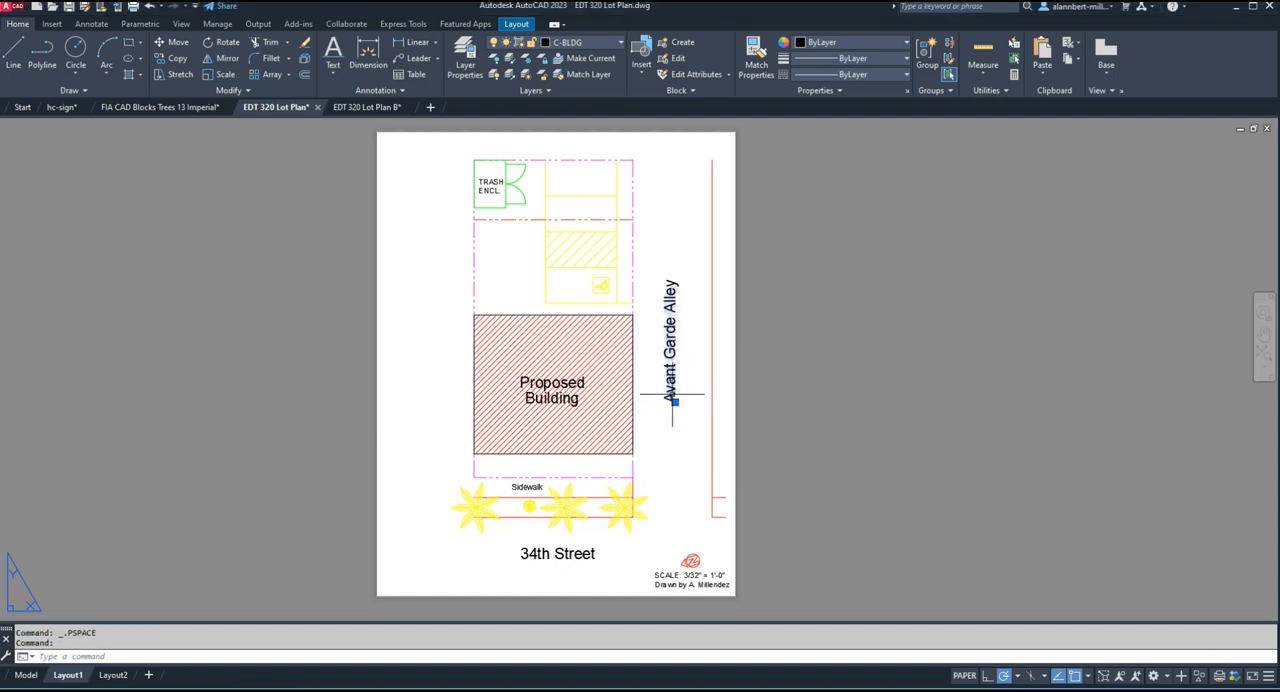
key(Delete)
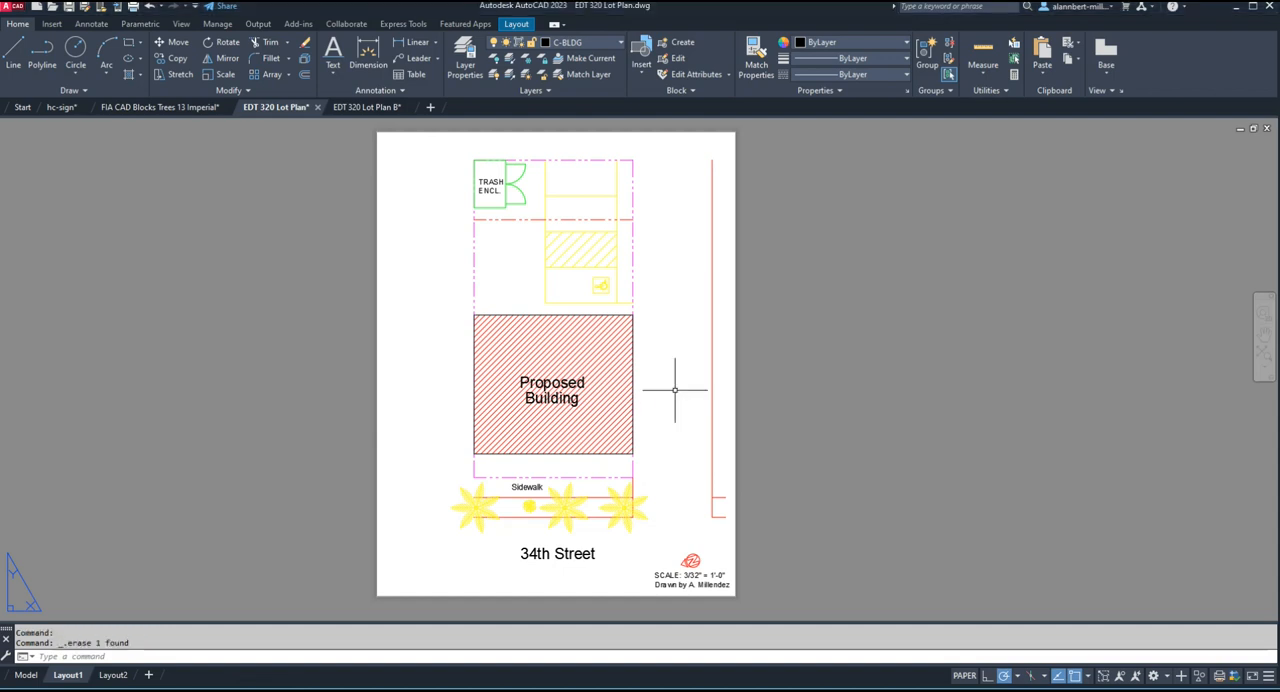
key(ctrl+z)
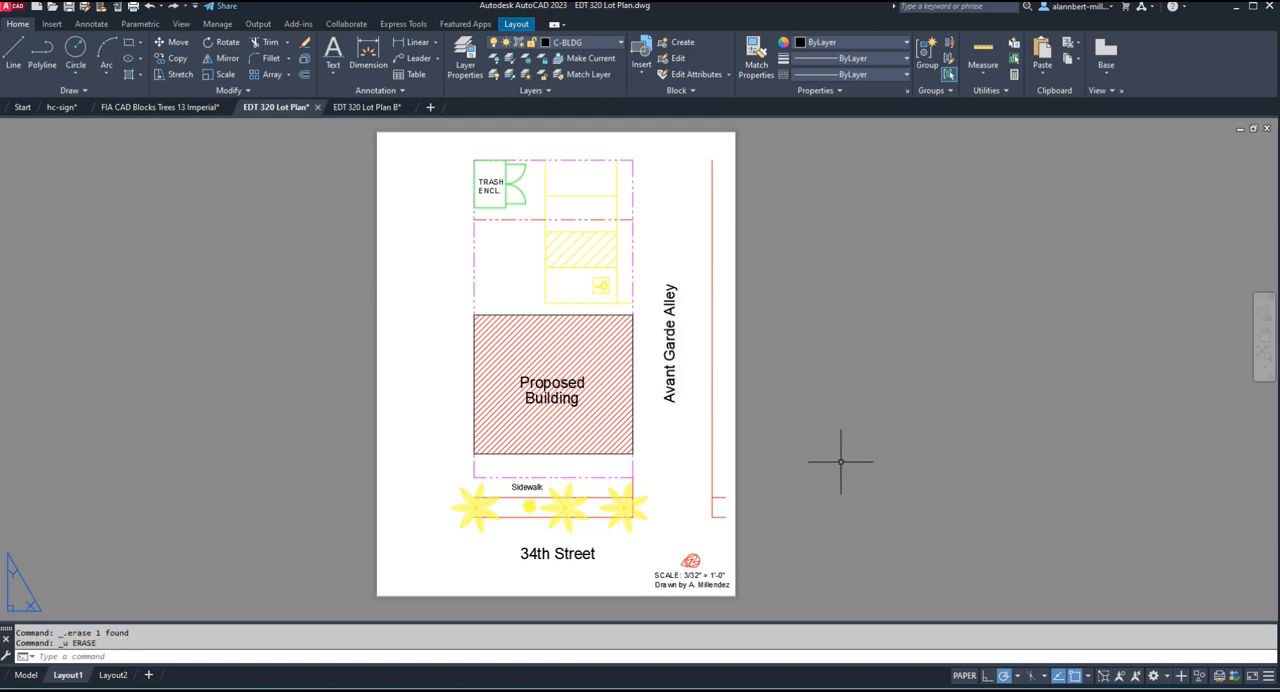
Run a plot preview of Layout1 to check the printed lot plan, and close it.
text(preview)
key(Return)
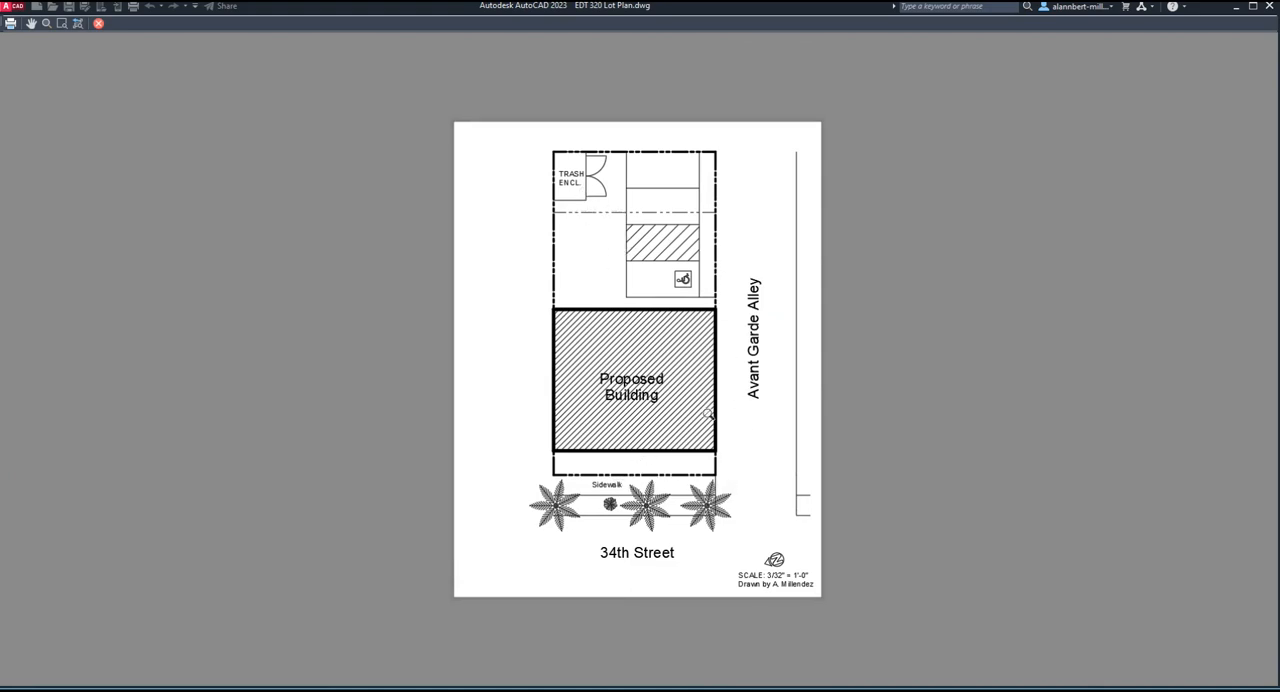
key(Escape)
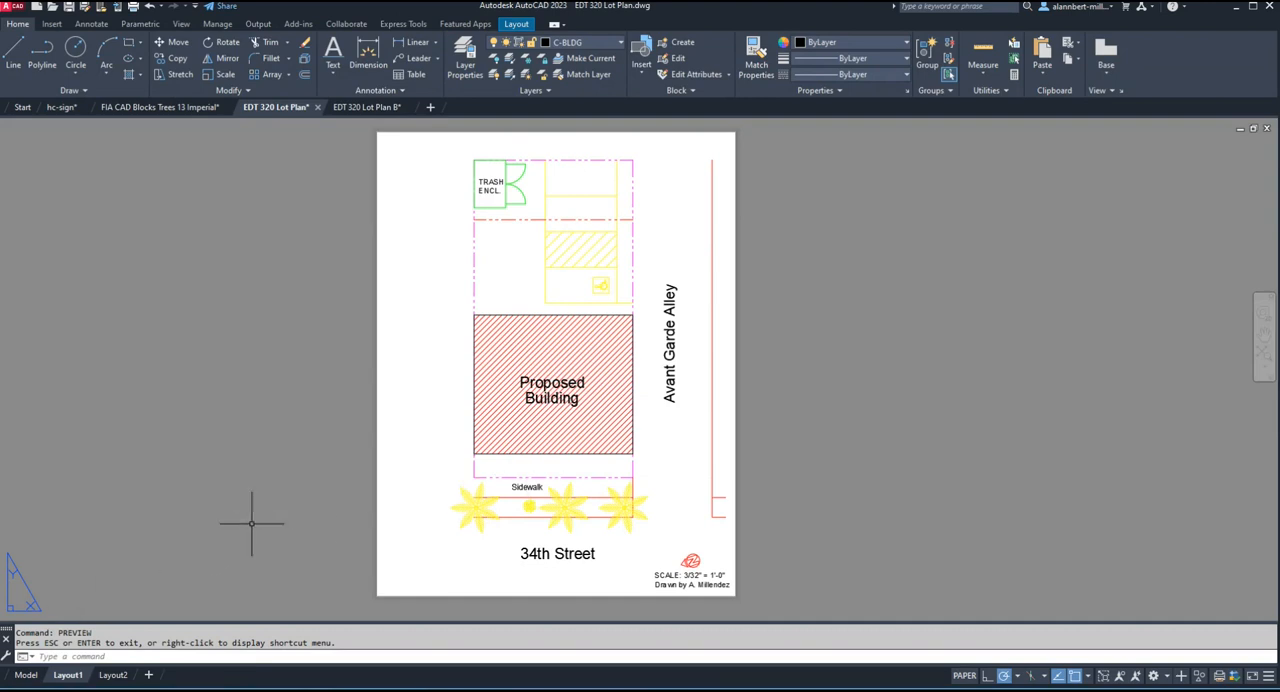
Compare model space with Layout1 and show the properties of the "Proposed" text in the layout.
click(26, 676)
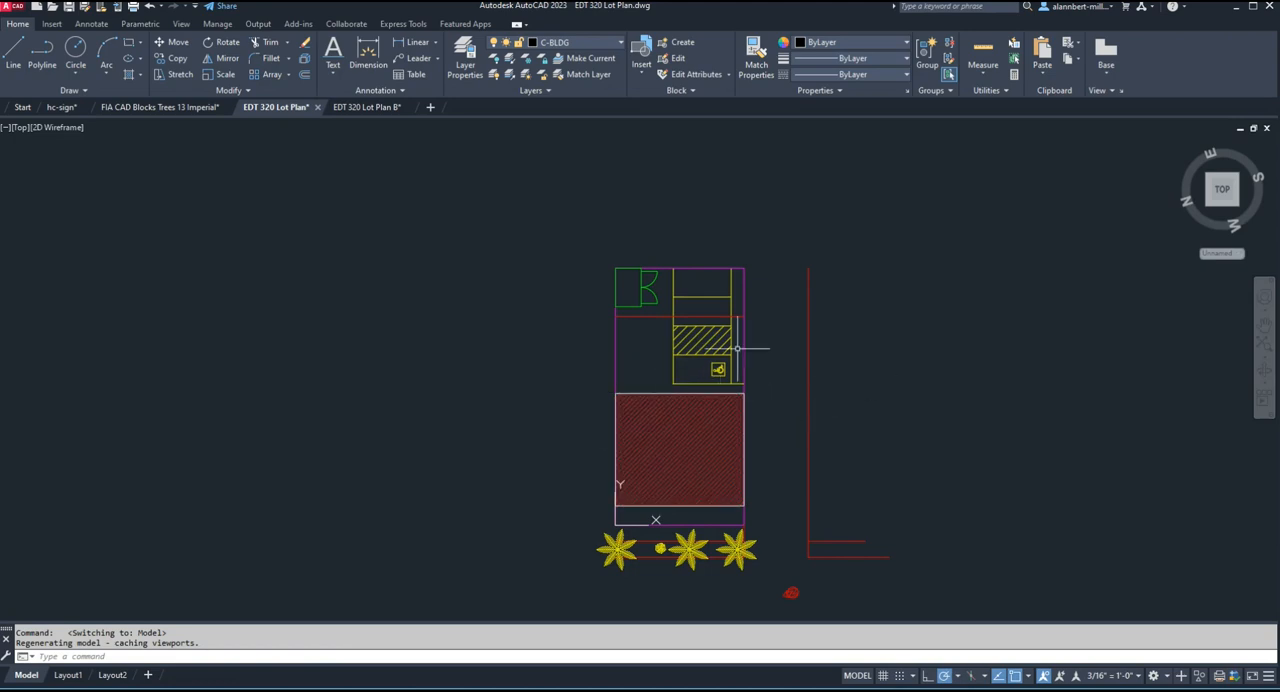
click(67, 676)
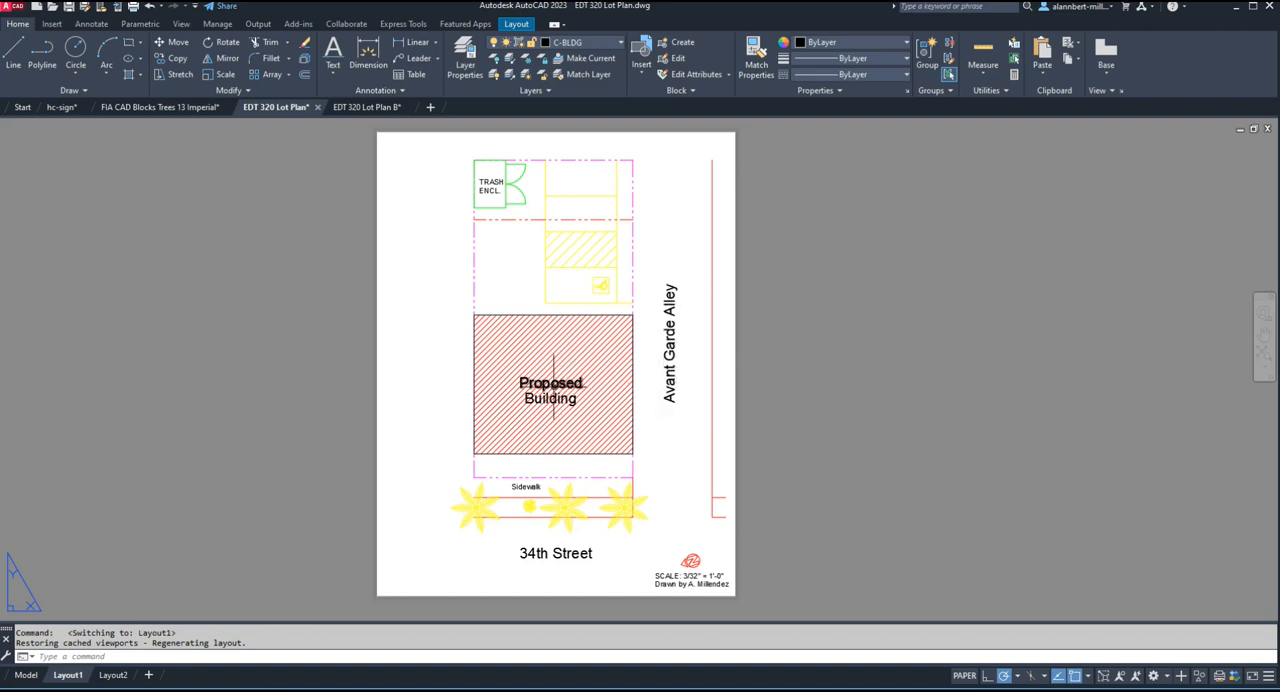
click(551, 386)
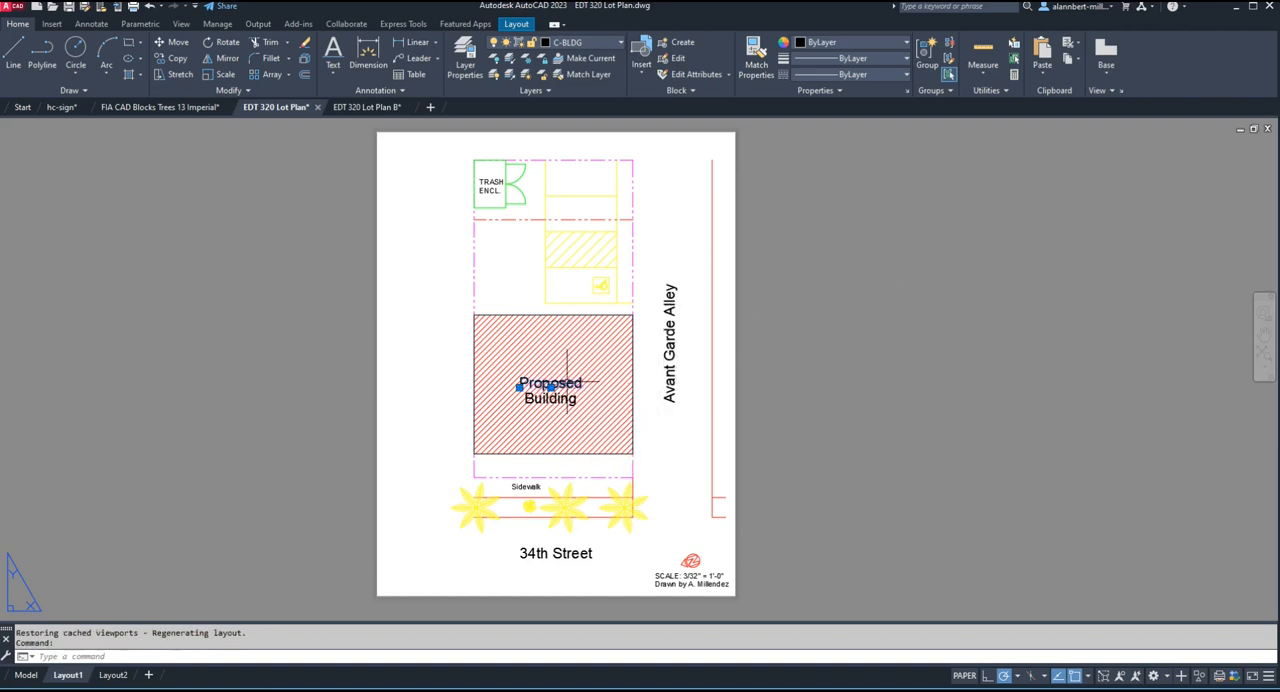
right_click(567, 382)
click(609, 357)
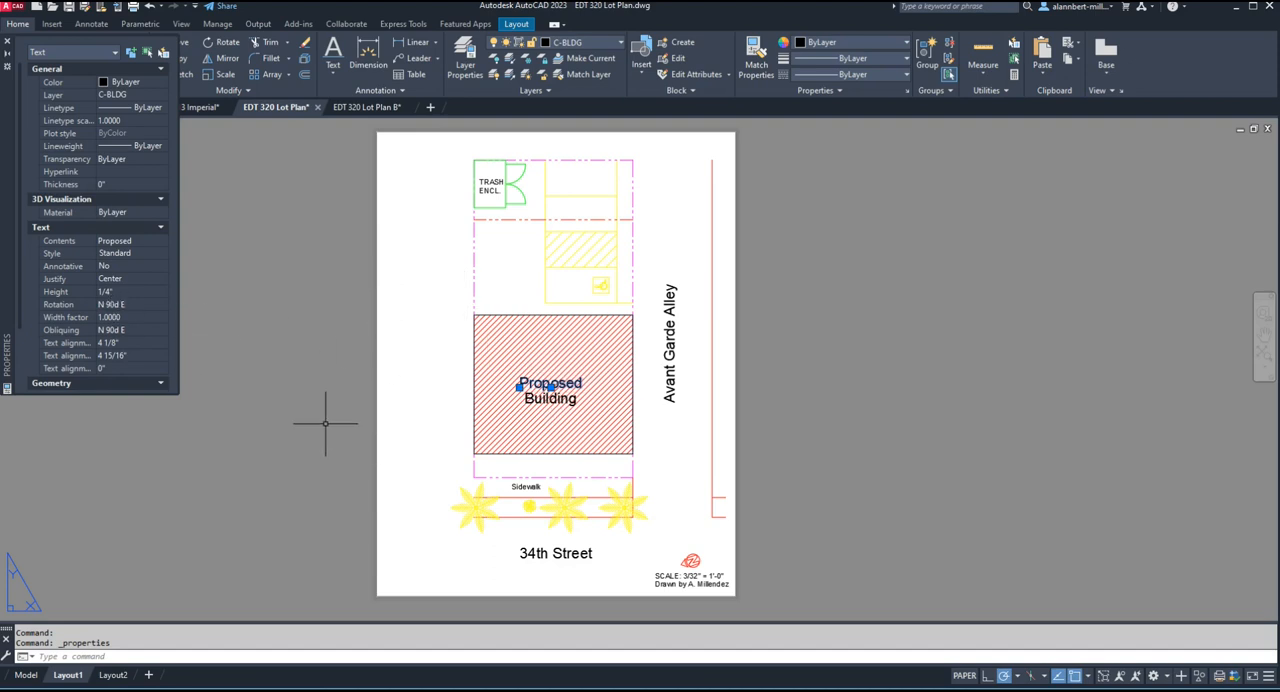
In model space, add the single-line text "text" near the building's lower-right corner with 1/4 height and the default rotation.
click(26, 675)
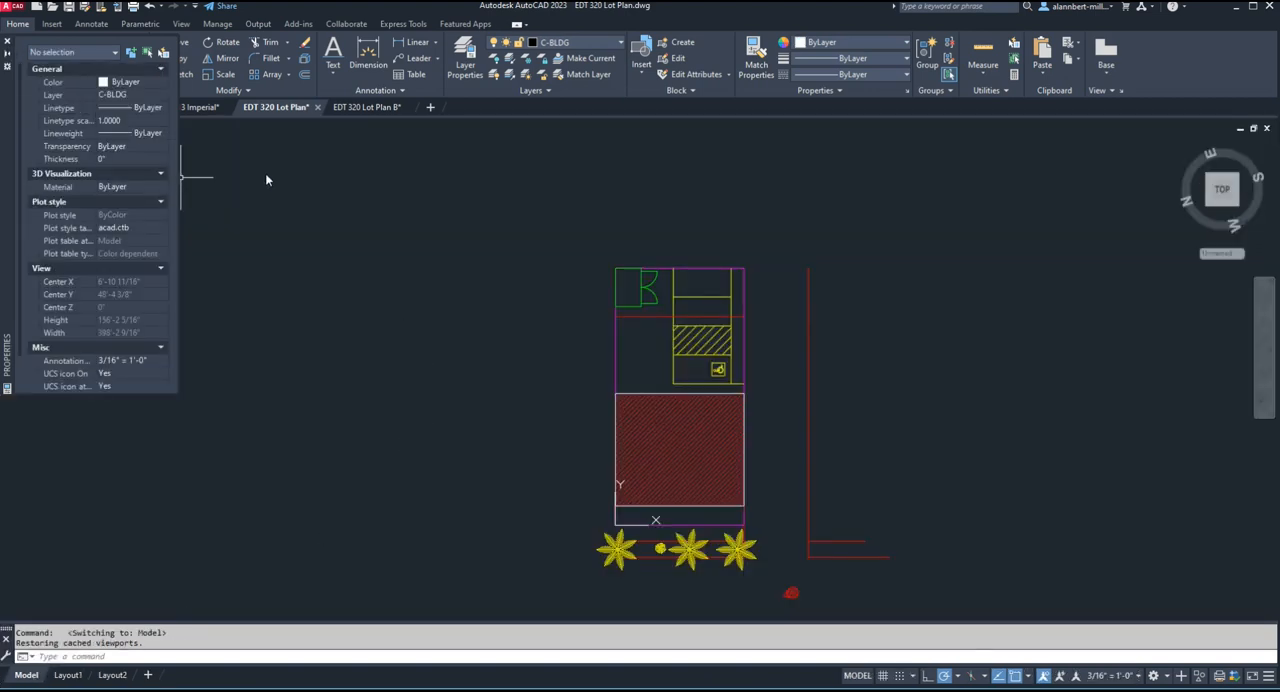
click(336, 76)
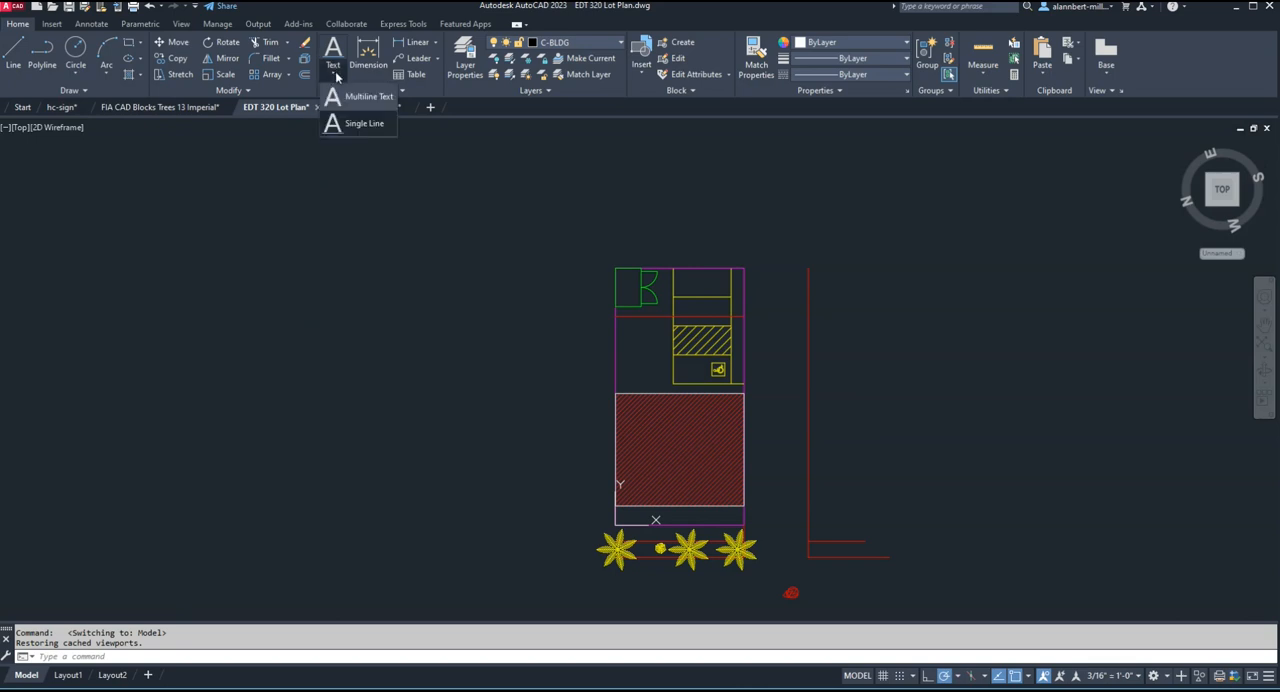
click(366, 126)
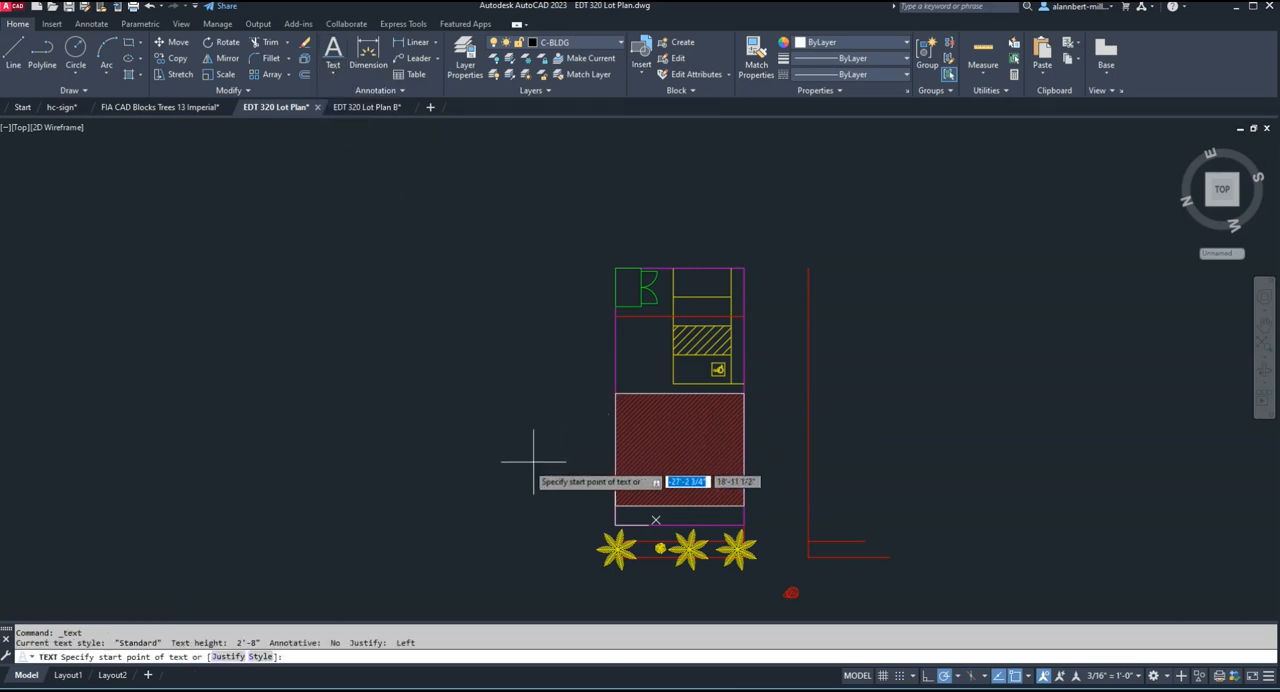
click(761, 516)
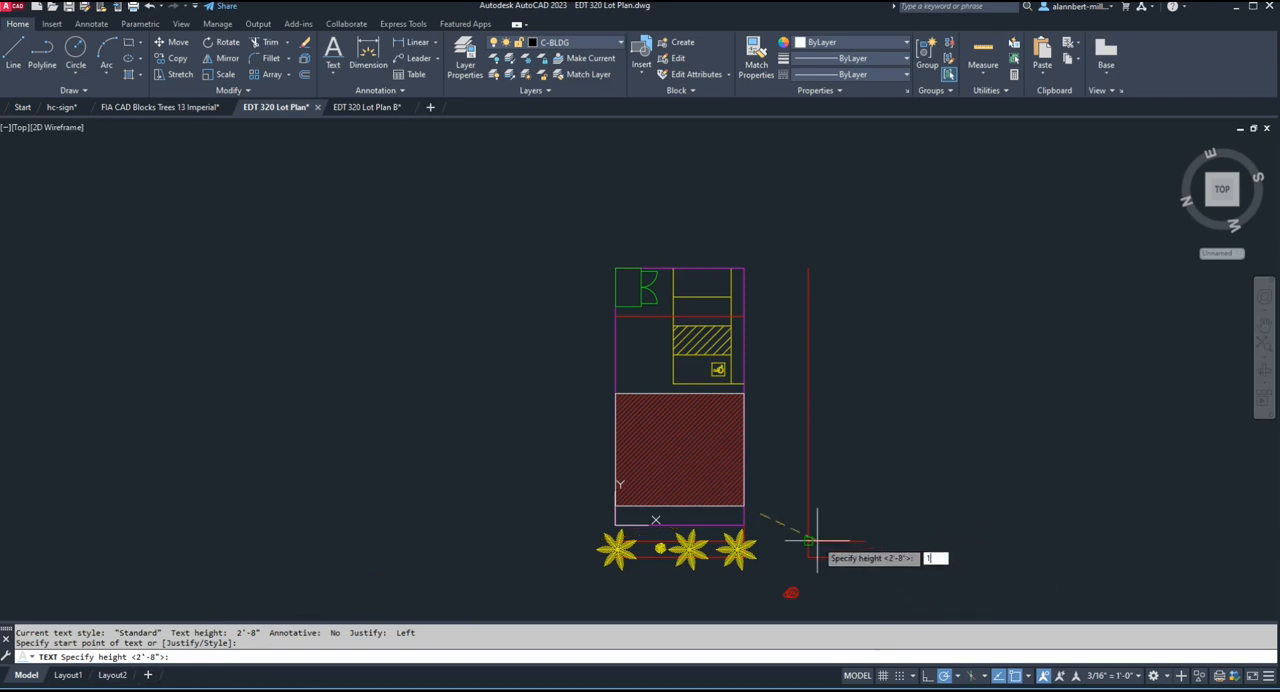
text(1/4)
key(Return)
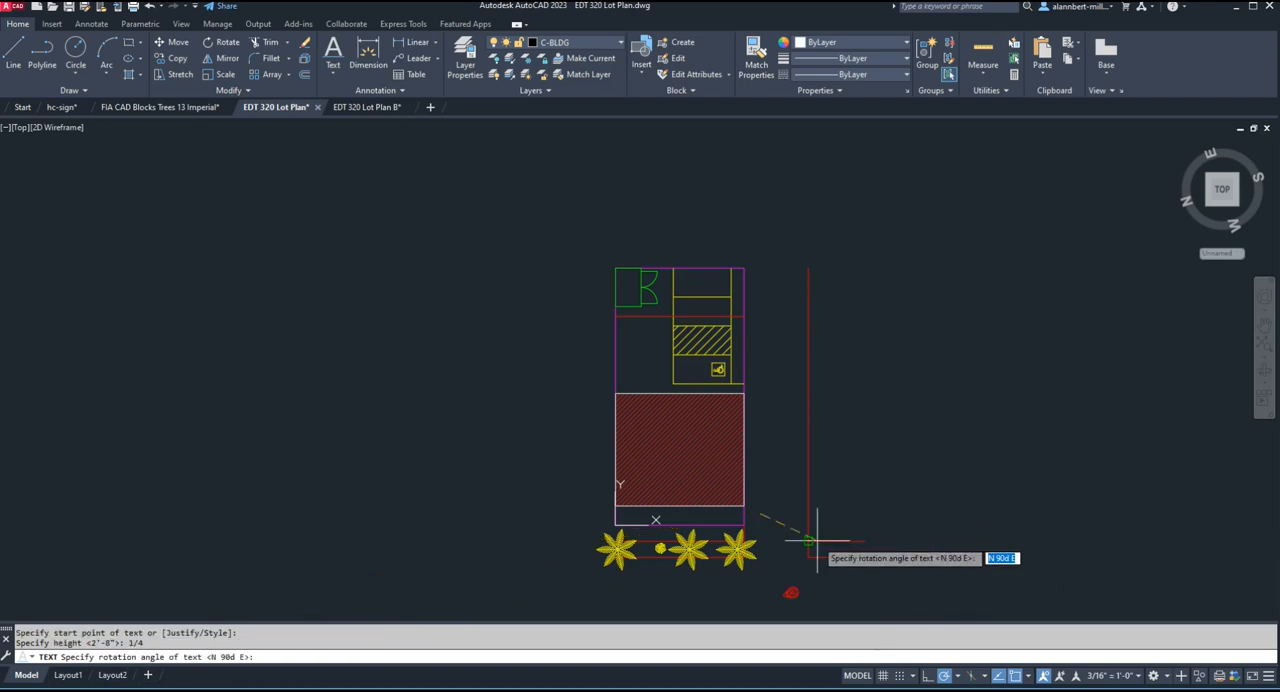
key(Return)
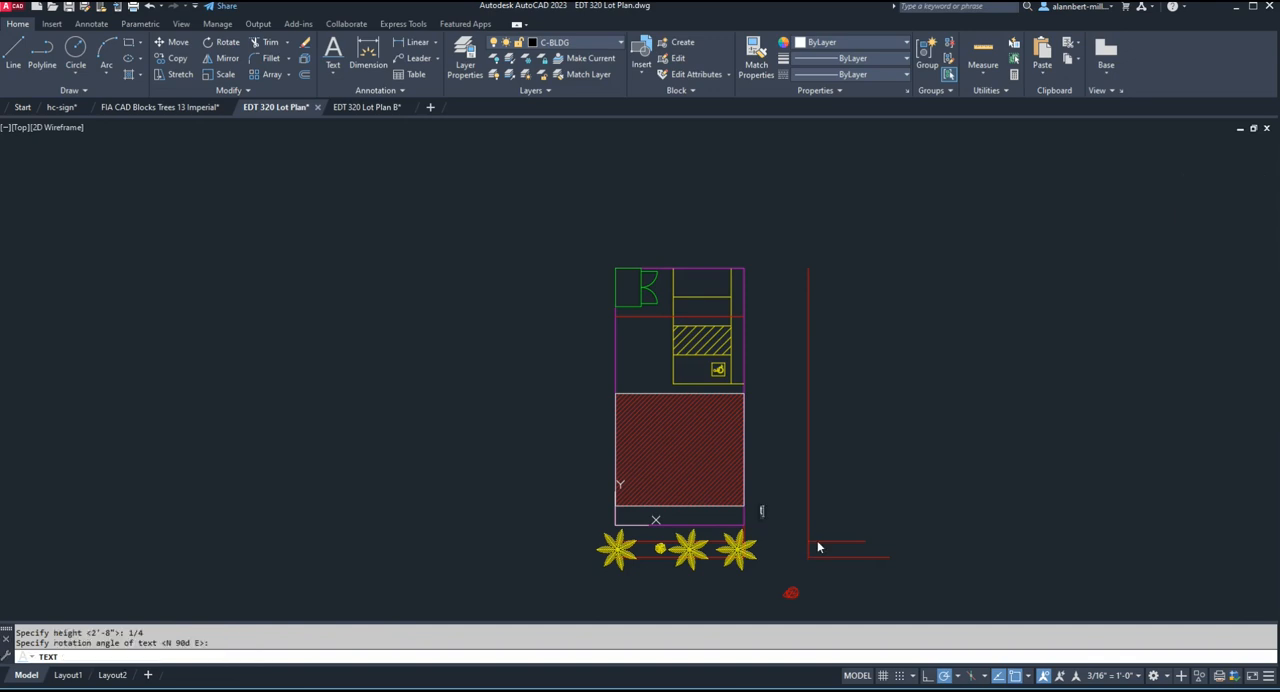
key(Escape)
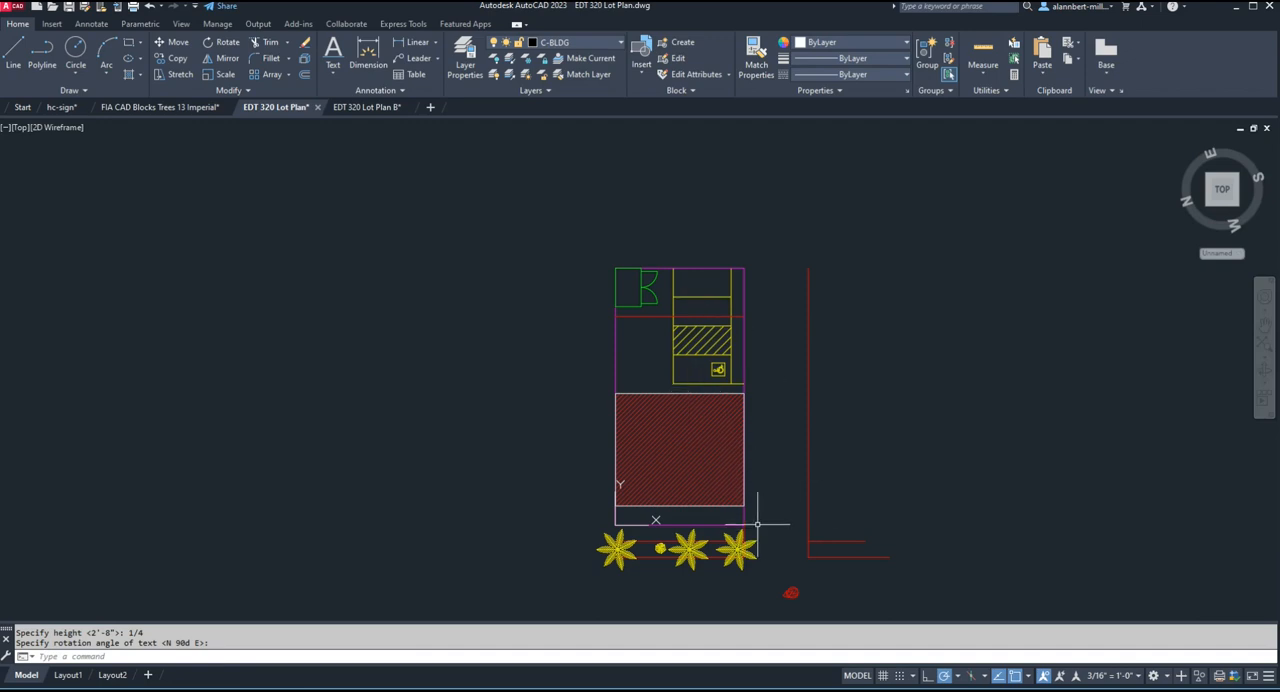
Examine the size of the 1/4-high sample text compared with the building in model space.
scroll(755, 500, up, 5)
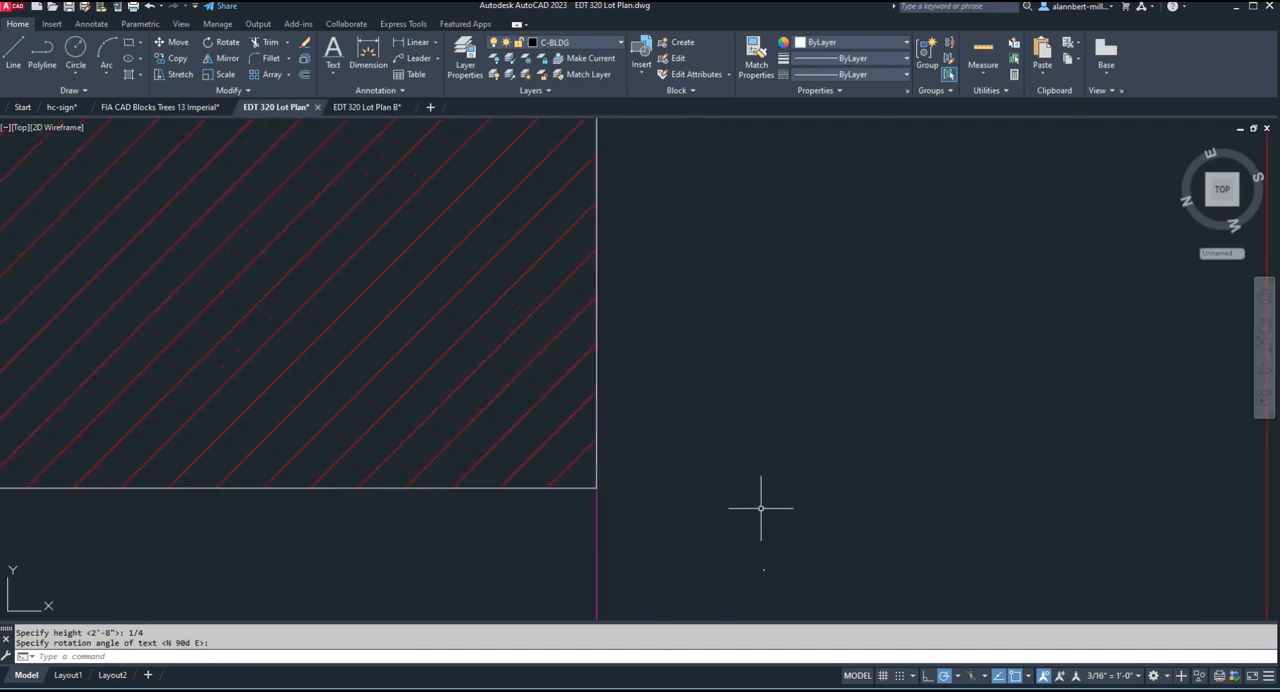
scroll(765, 595, up, 5)
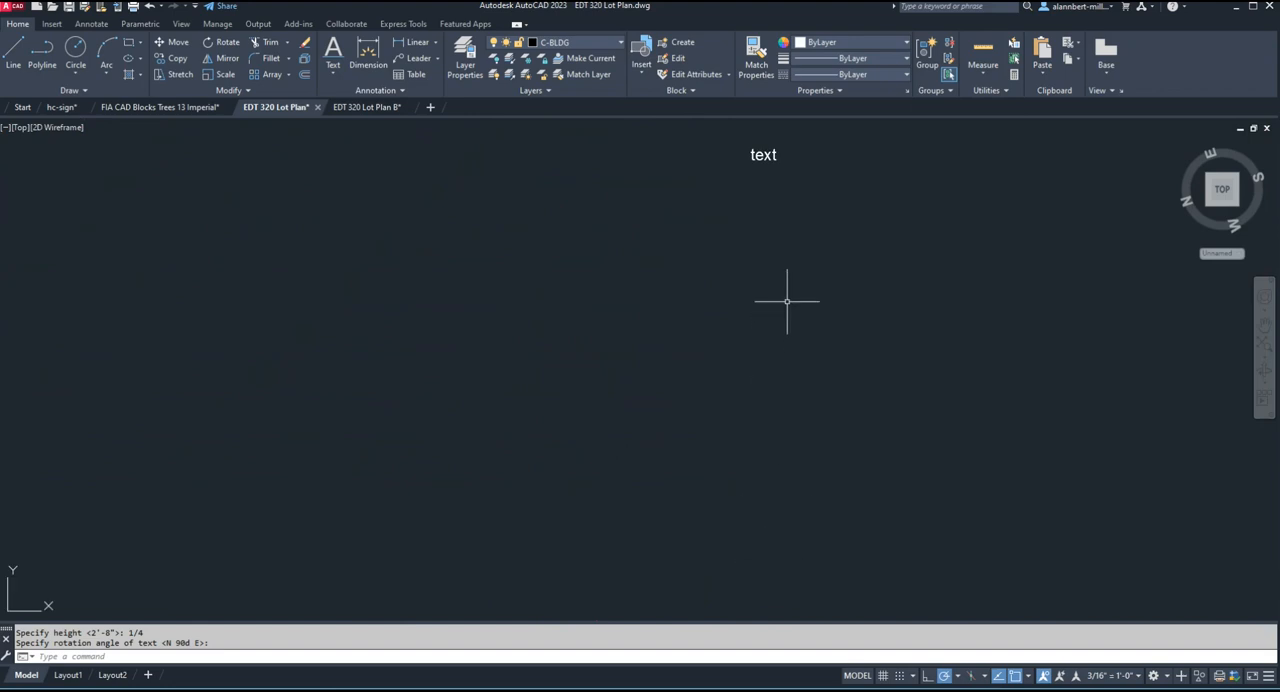
scroll(796, 145, up, 5)
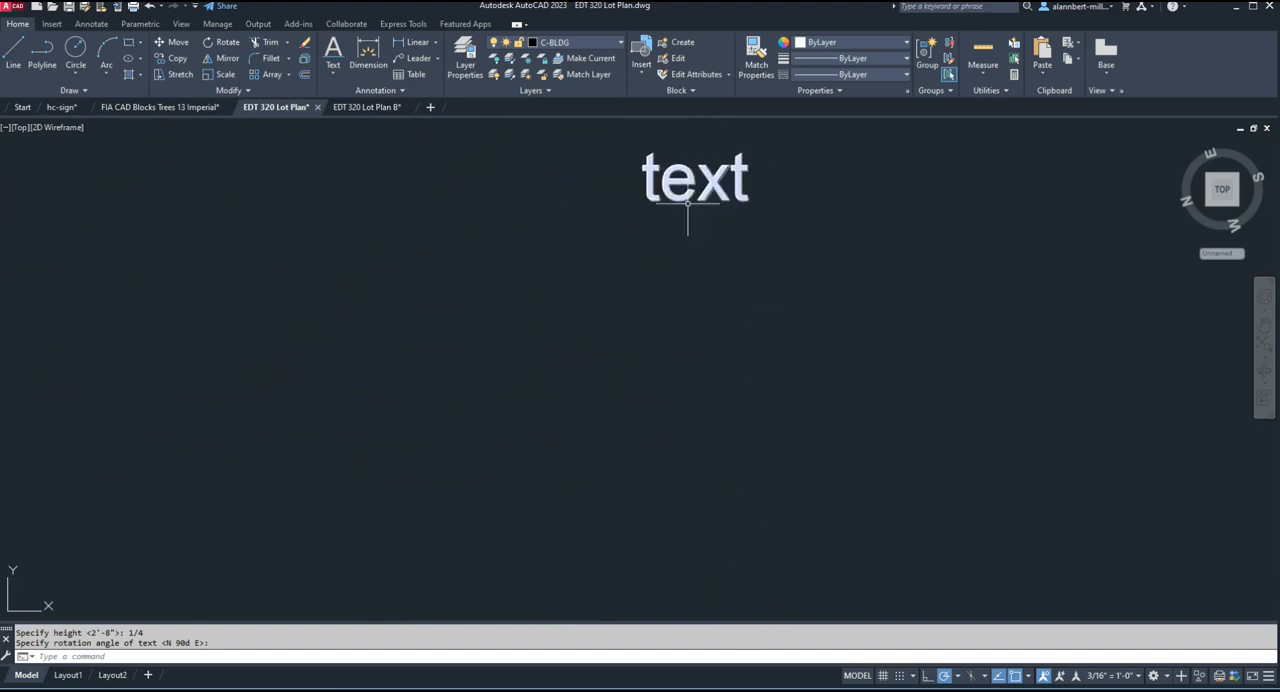
scroll(690, 200, down, 8)
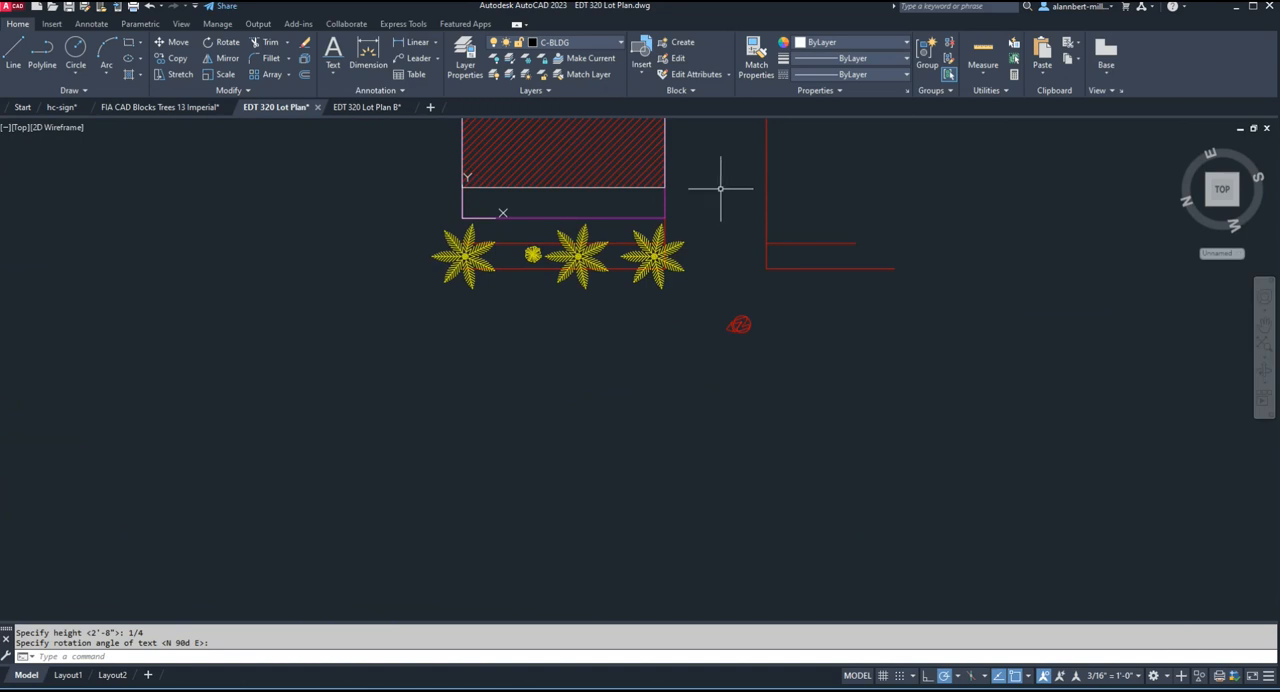
middle_drag(720, 191, 666, 477)
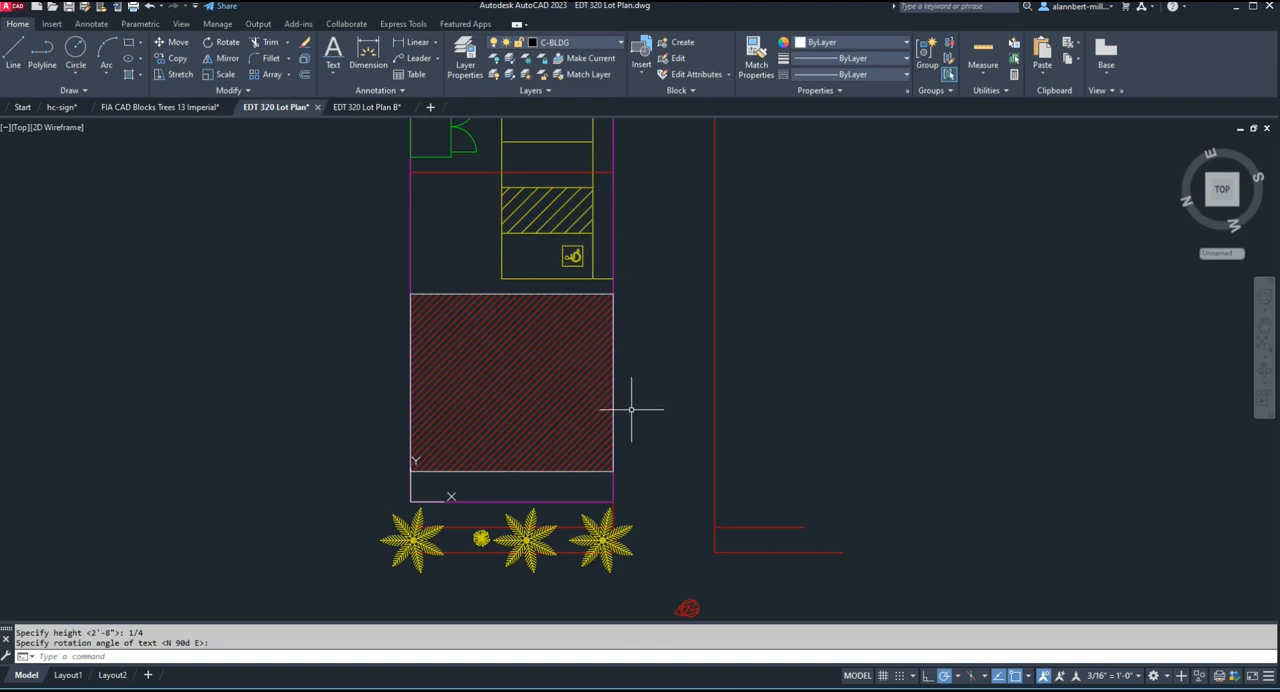
scroll(638, 481, up, 2)
scroll(638, 481, up, 10)
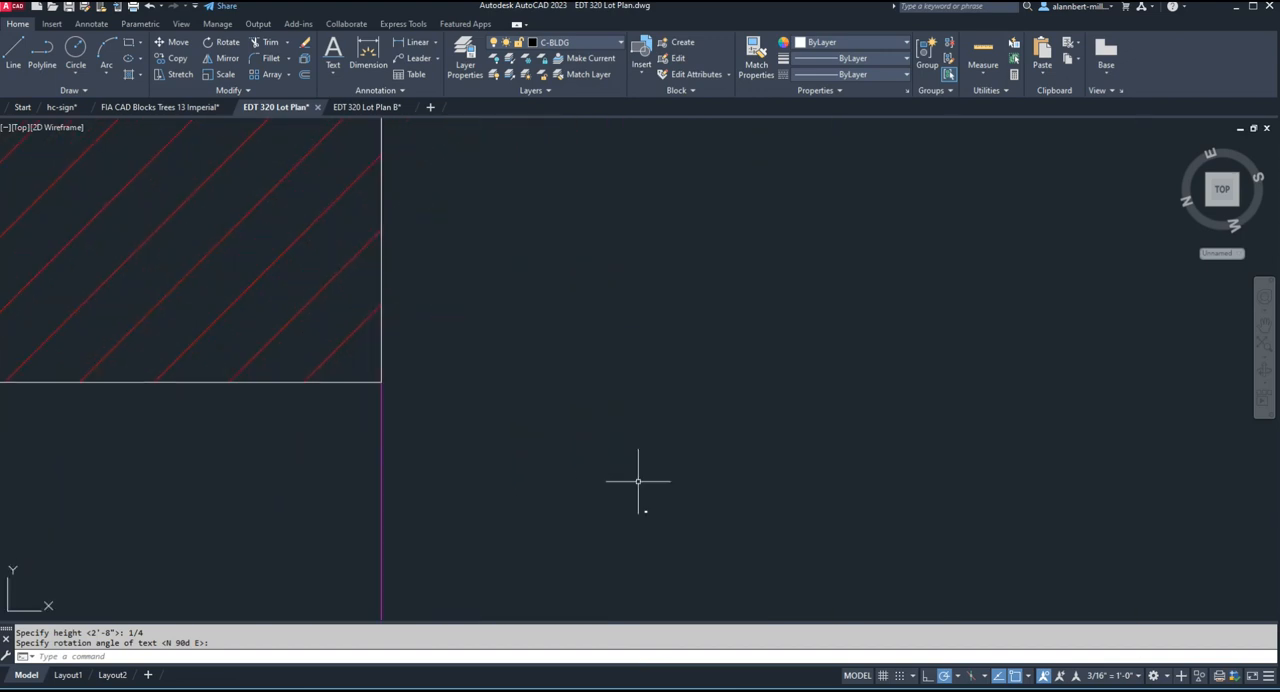
scroll(662, 532, up, 5)
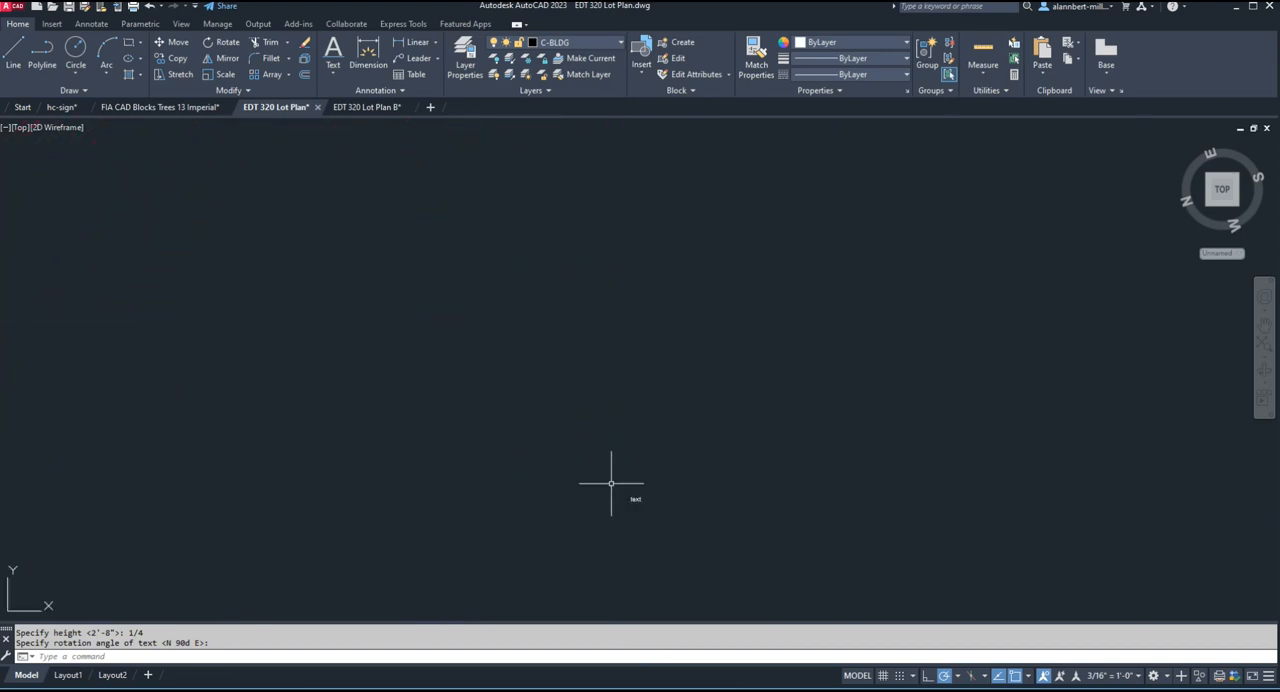
scroll(614, 488, up, 5)
scroll(621, 490, down, 2)
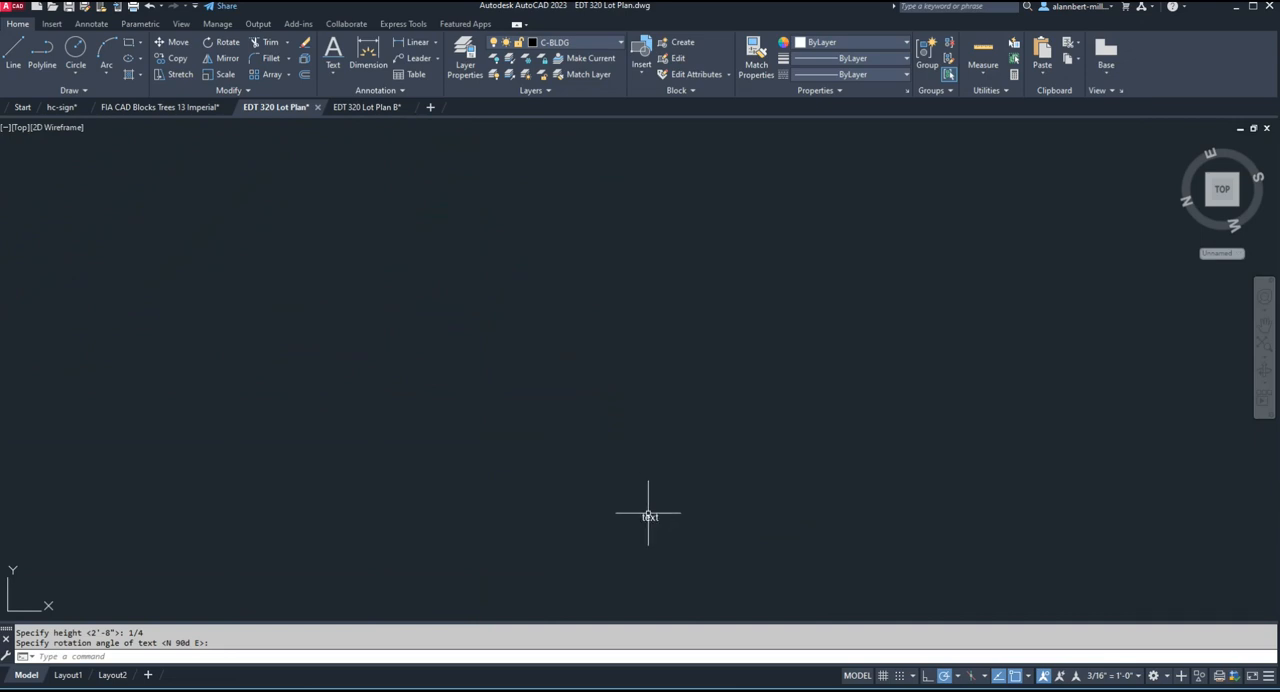
scroll(648, 513, down, 3)
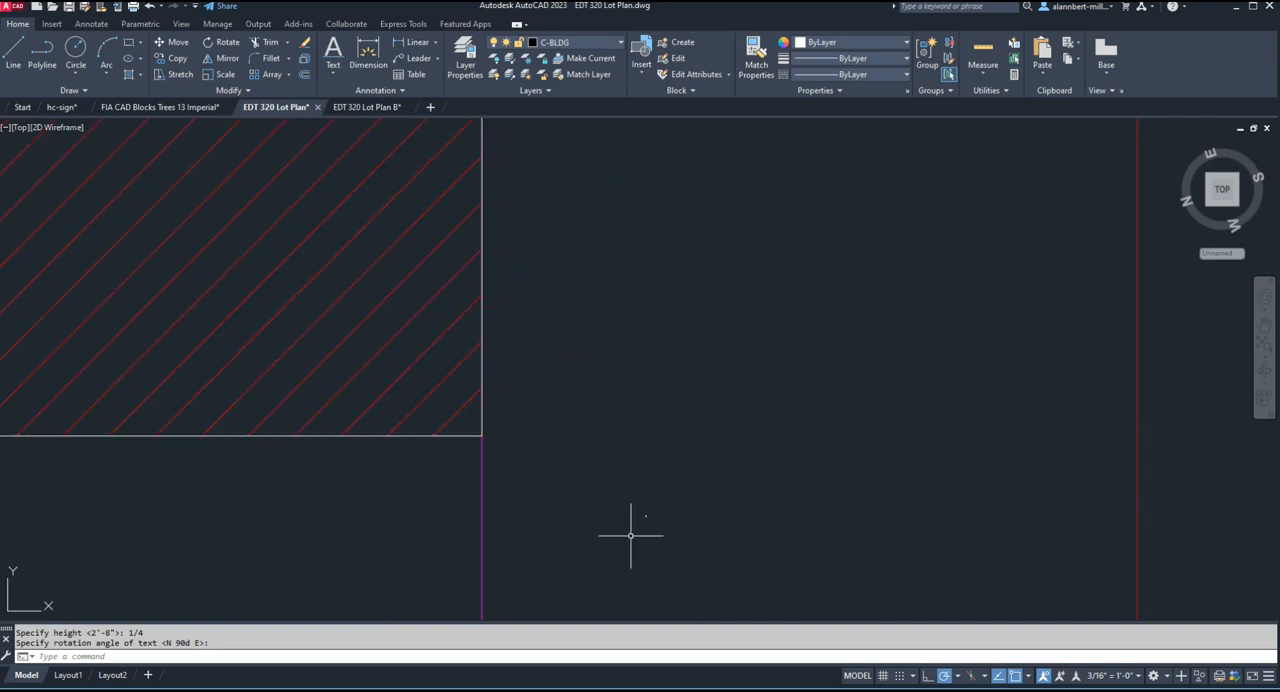
Delete the sample text beside the building in model space.
click(638, 504)
click(663, 532)
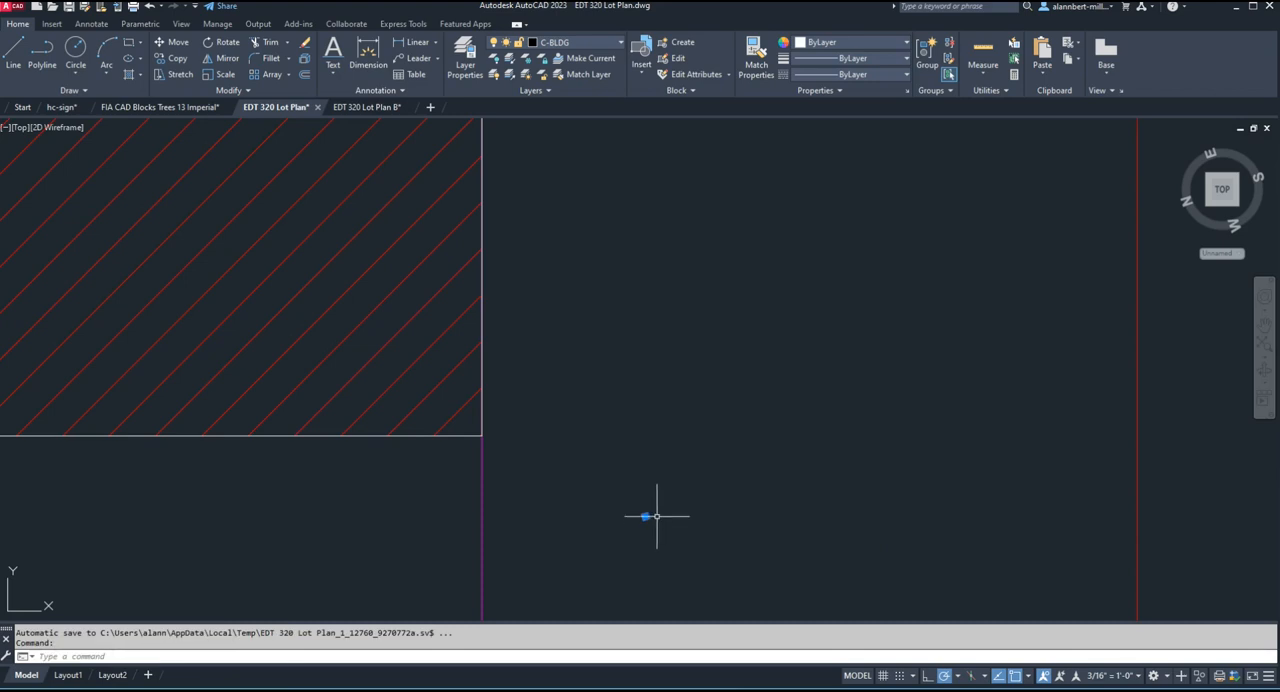
key(Delete)
scroll(661, 476, down, 3)
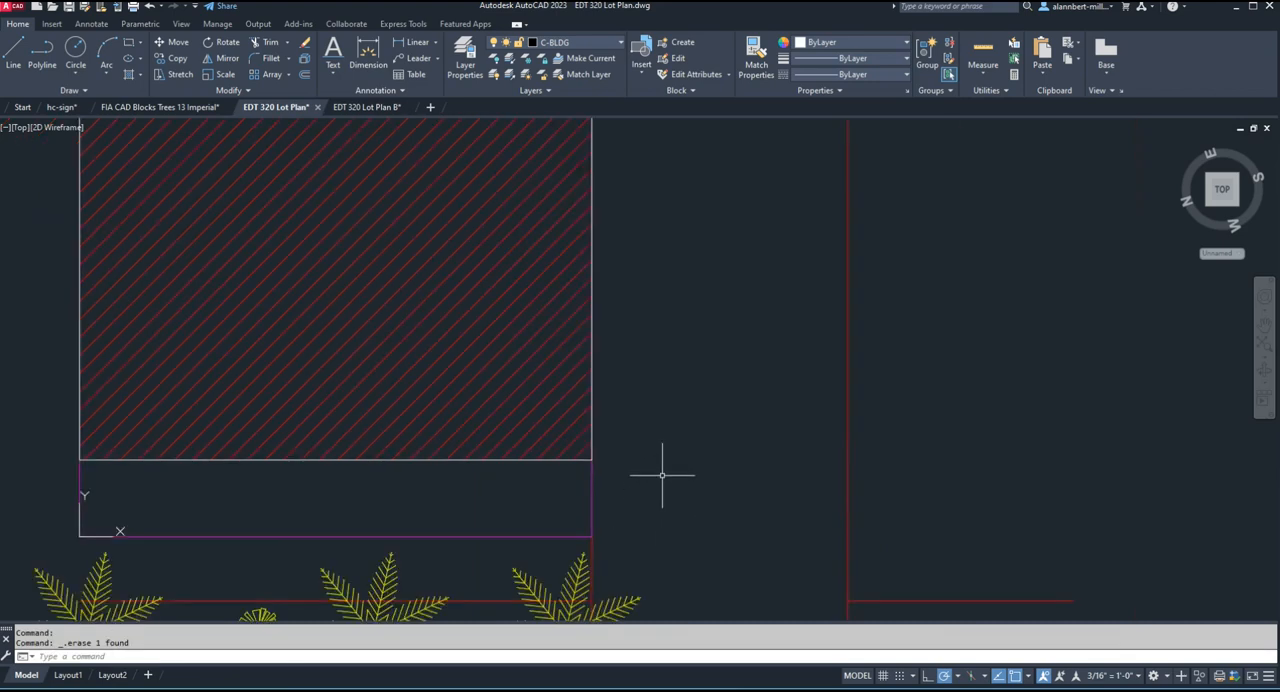
scroll(661, 476, down, 4)
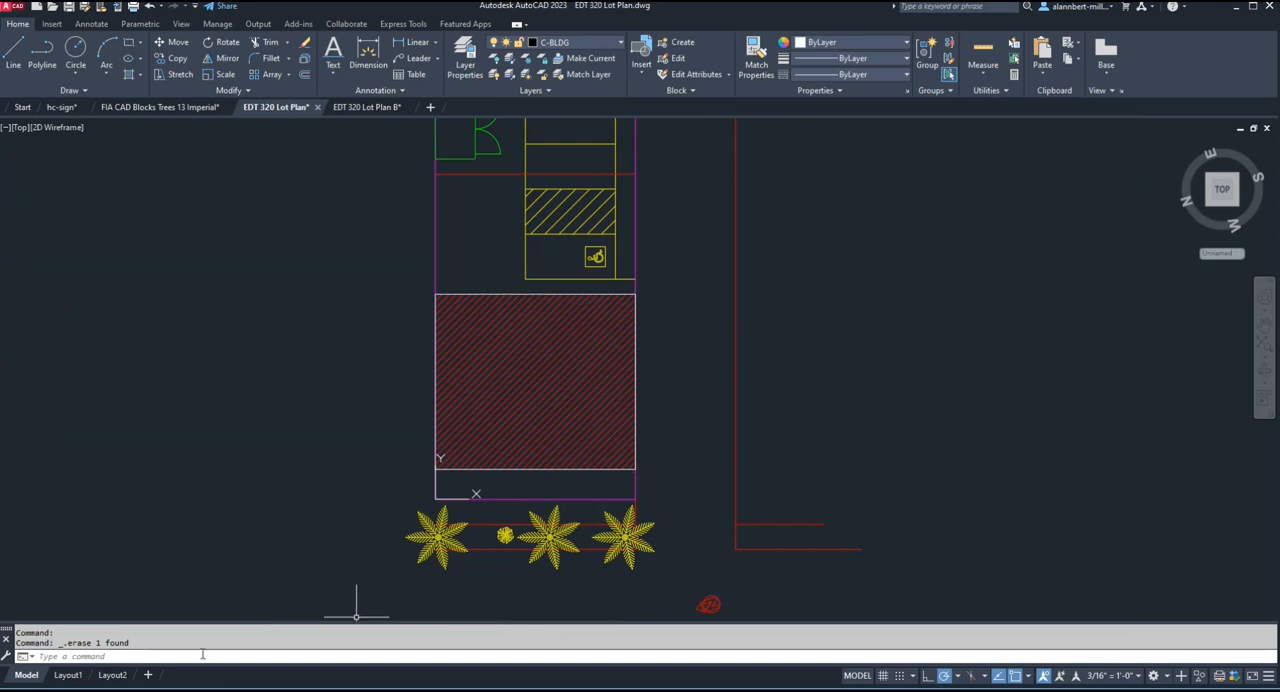
Compare the annotated Layout1 with model space, examining the "Proposed Building" label closely.
click(66, 675)
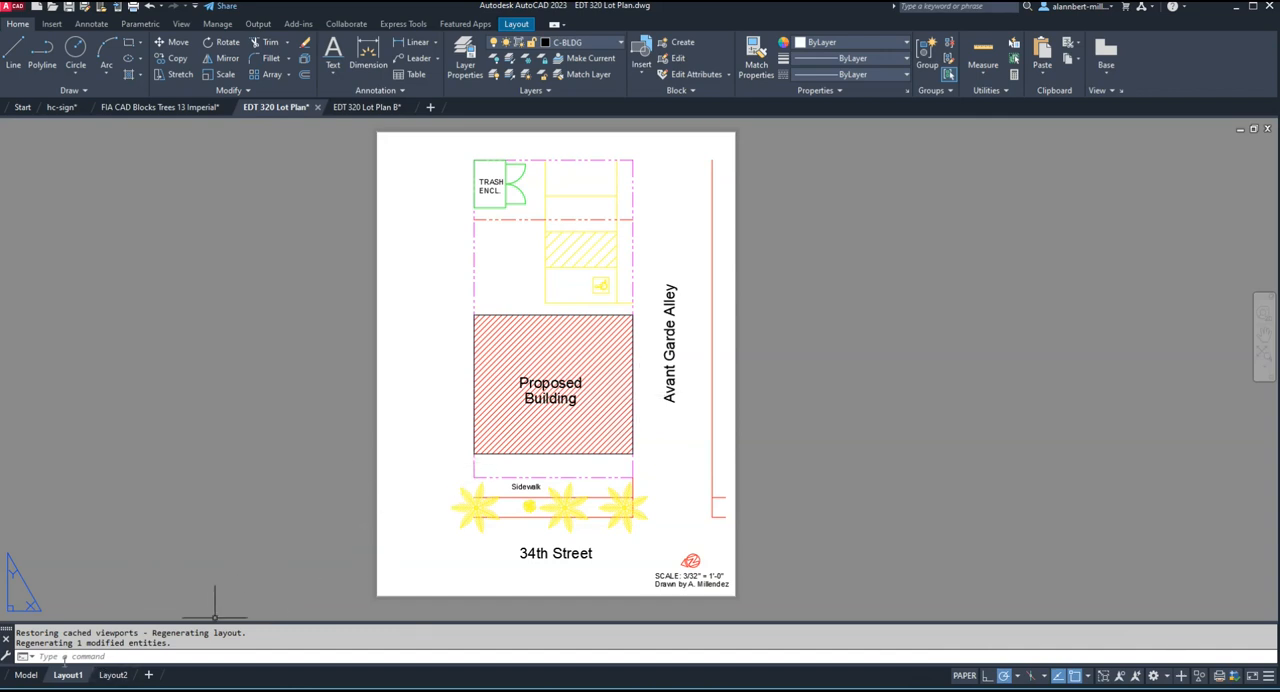
click(26, 675)
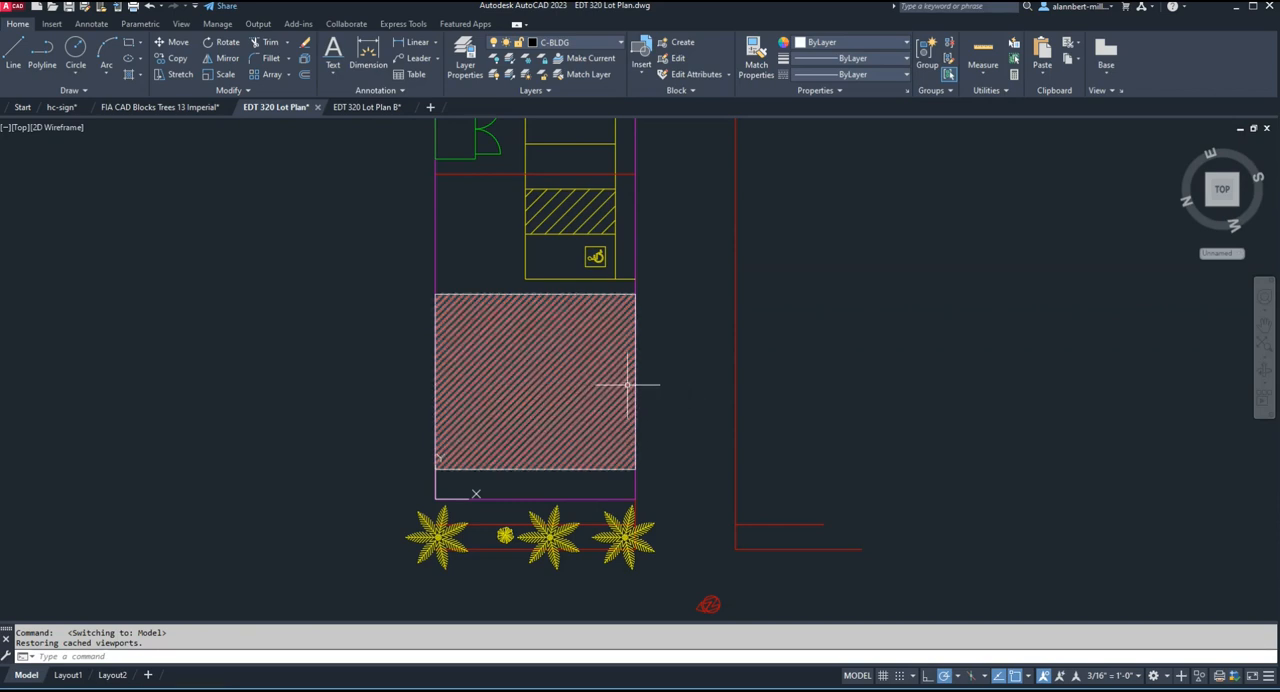
click(67, 676)
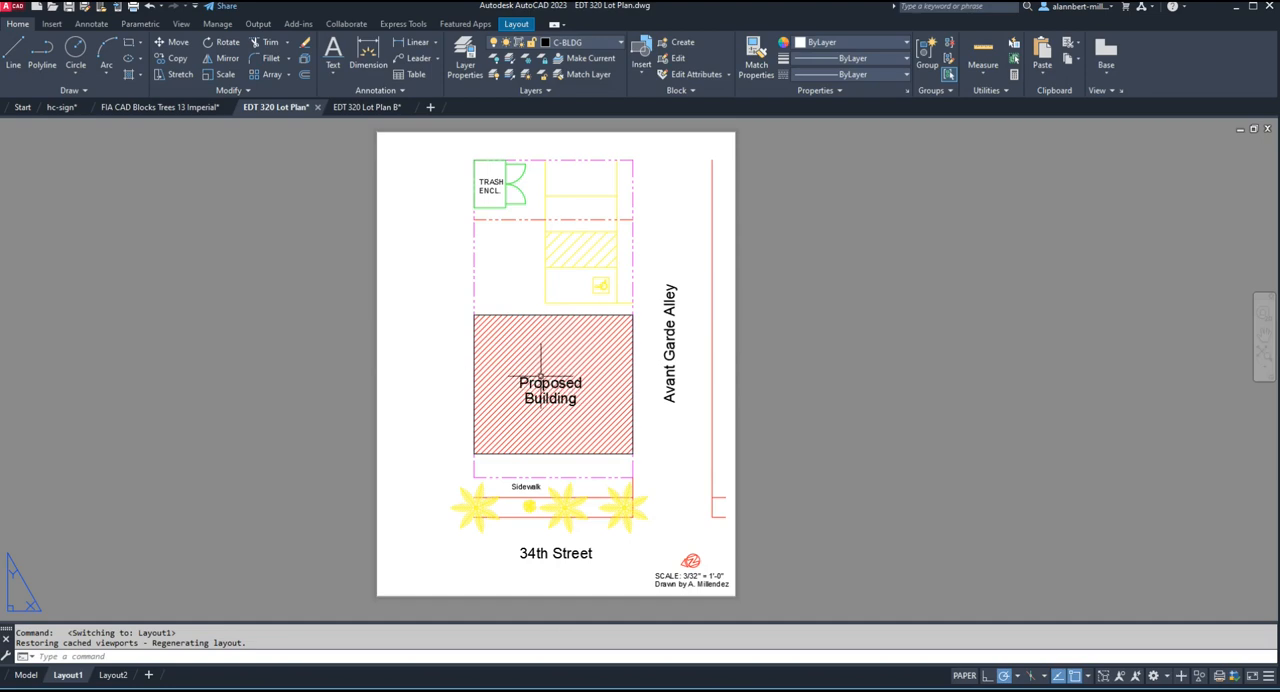
scroll(541, 377, up, 8)
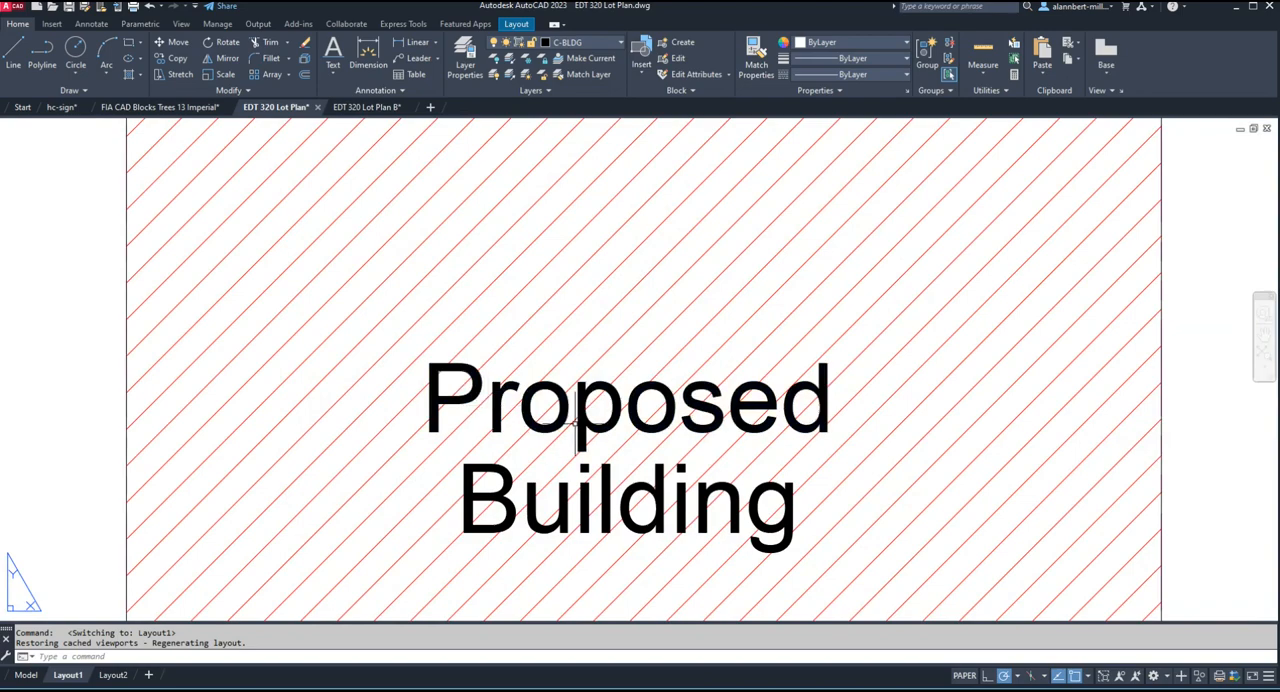
scroll(576, 424, down, 8)
scroll(210, 558, up, 2)
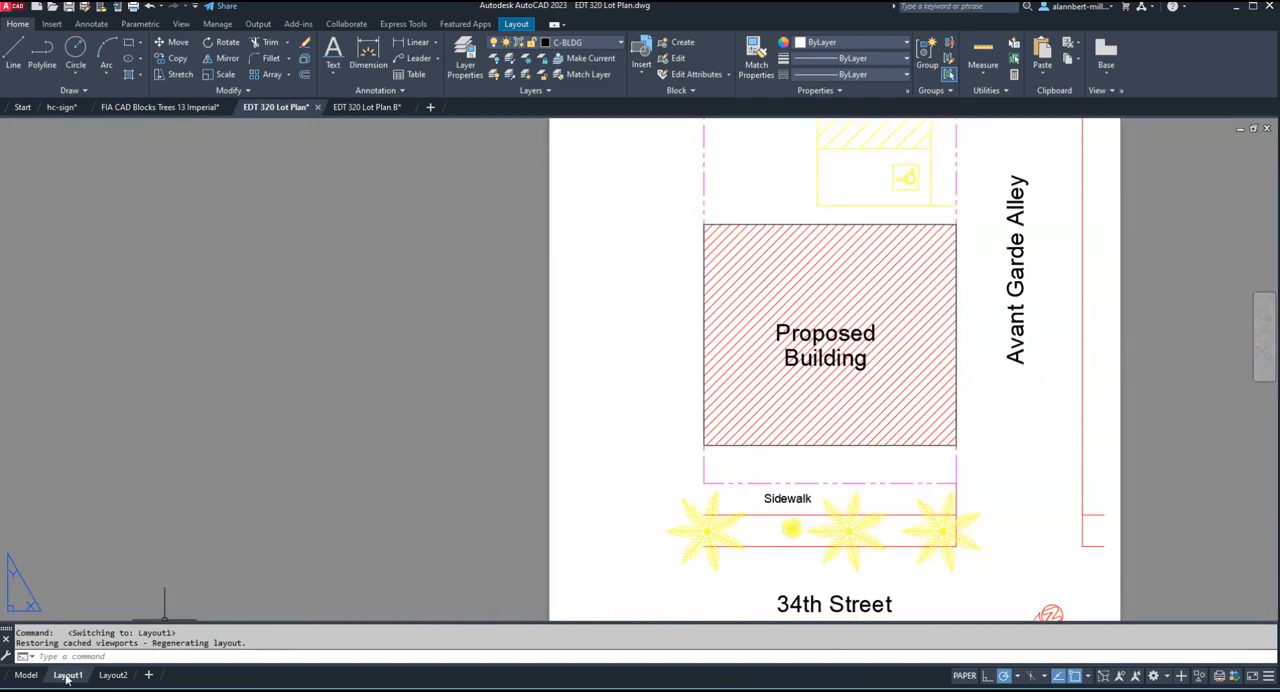
click(26, 675)
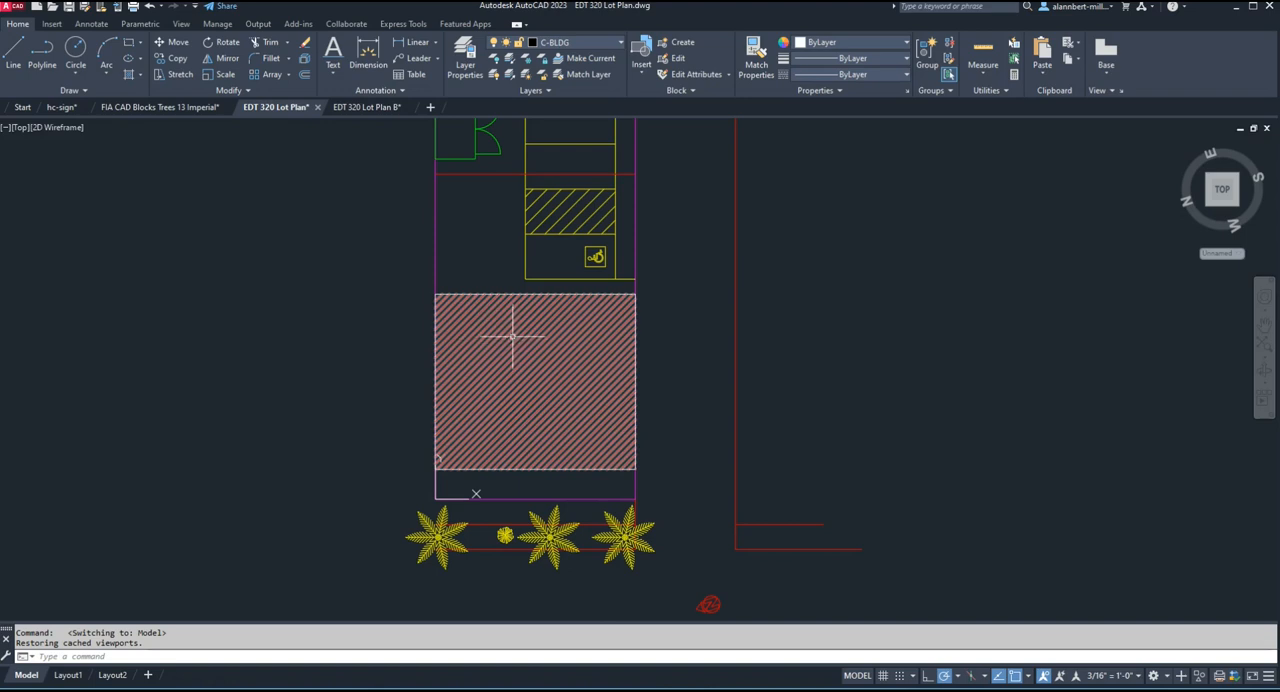
Switch to Layout1 and examine the scale note beneath the north arrow.
mouse_move(518, 341)
click(68, 675)
scroll(845, 369, down, 2)
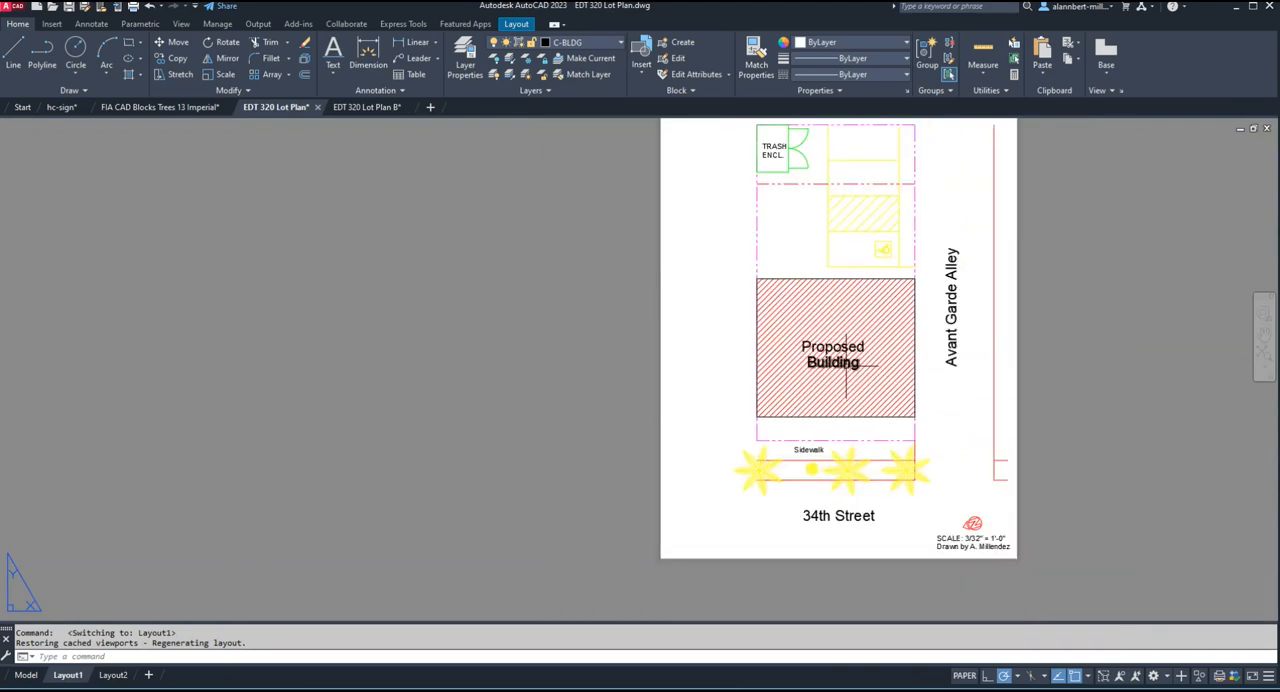
scroll(975, 545, up, 6)
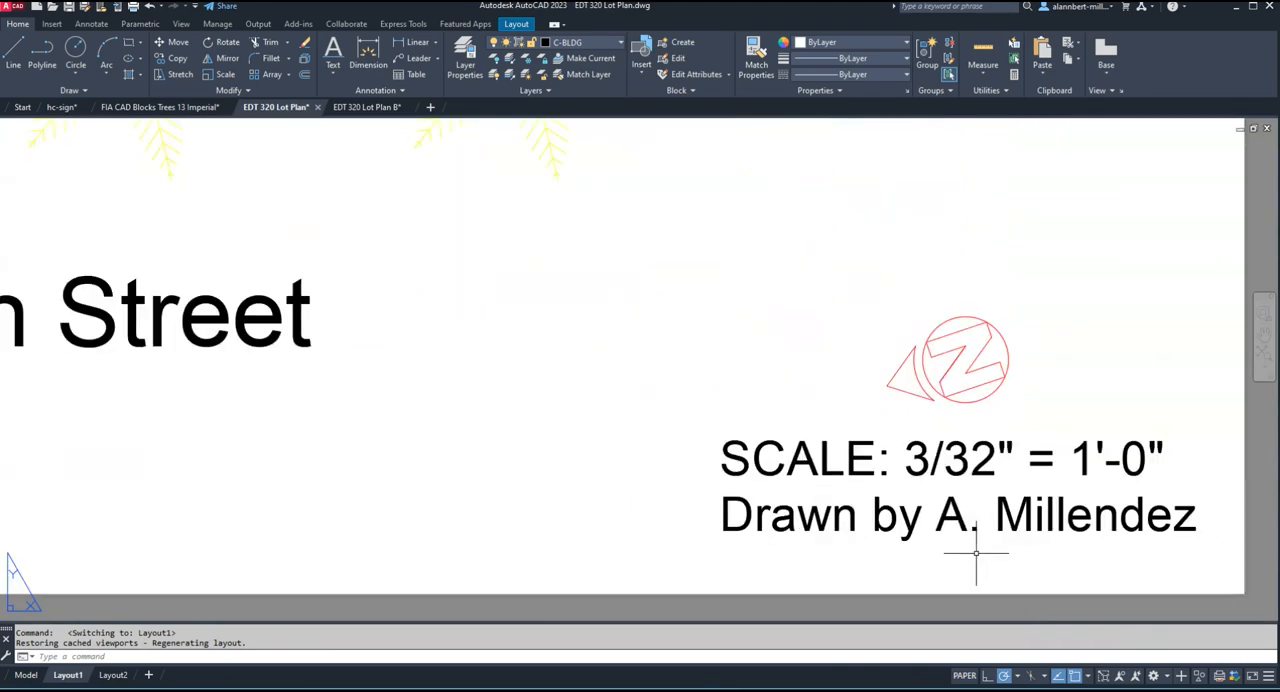
scroll(943, 455, down, 5)
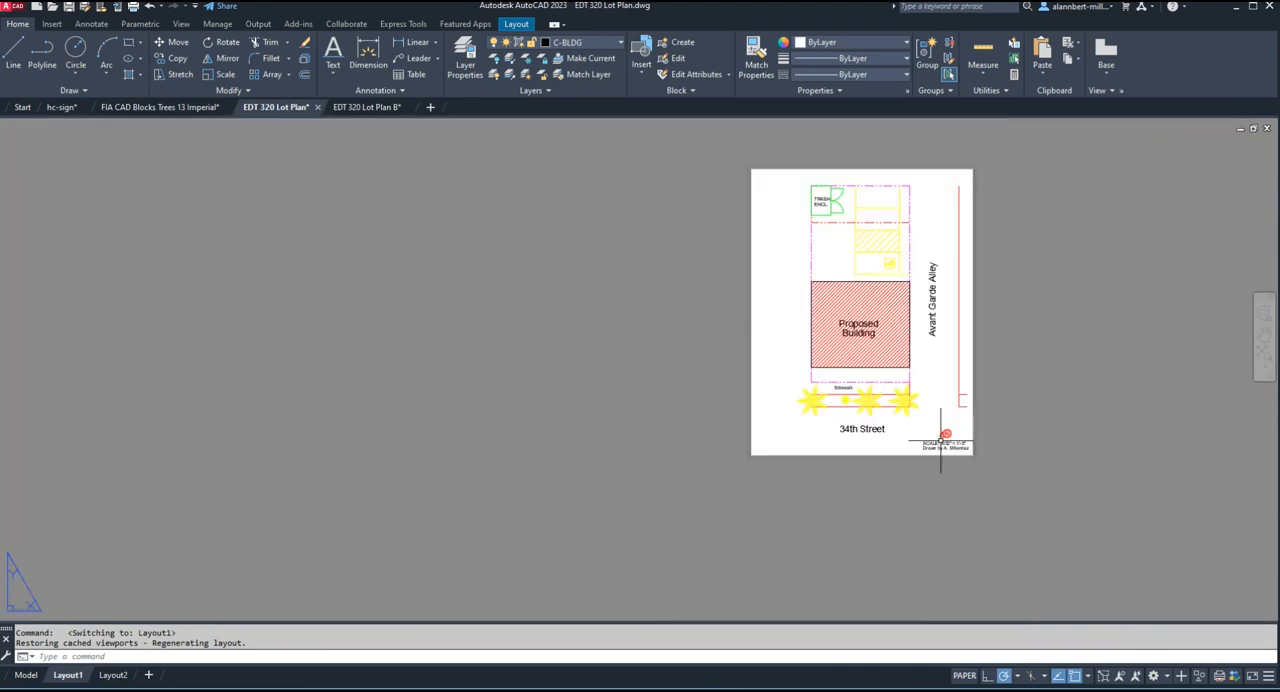
Activate the Layout1 viewport, return to paper space, and examine the street and building labels on the sheet.
double_click(924, 379)
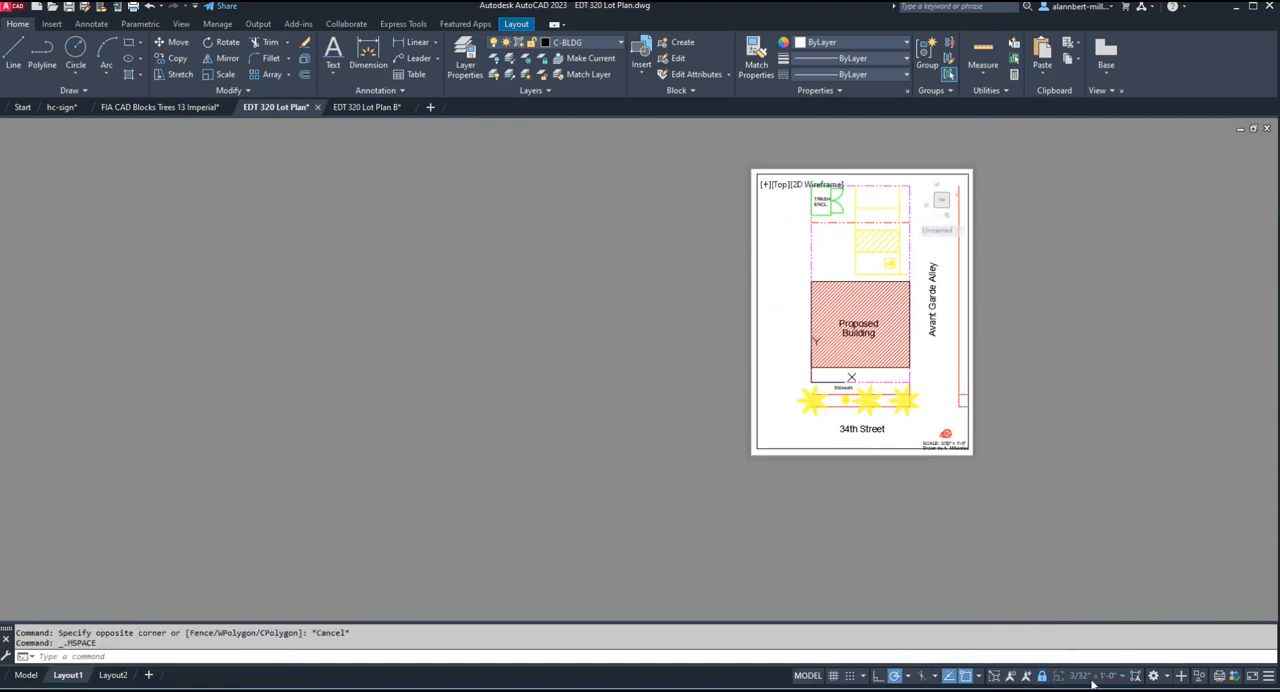
double_click(1014, 457)
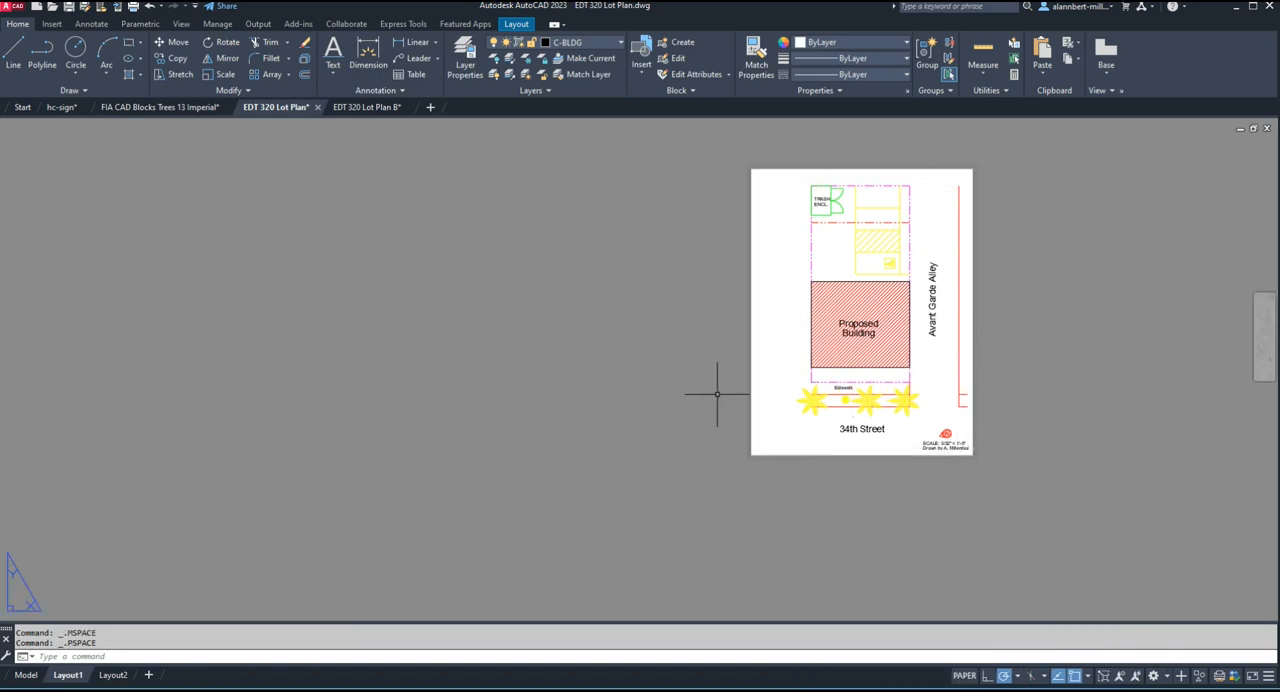
scroll(356, 582, up, 2)
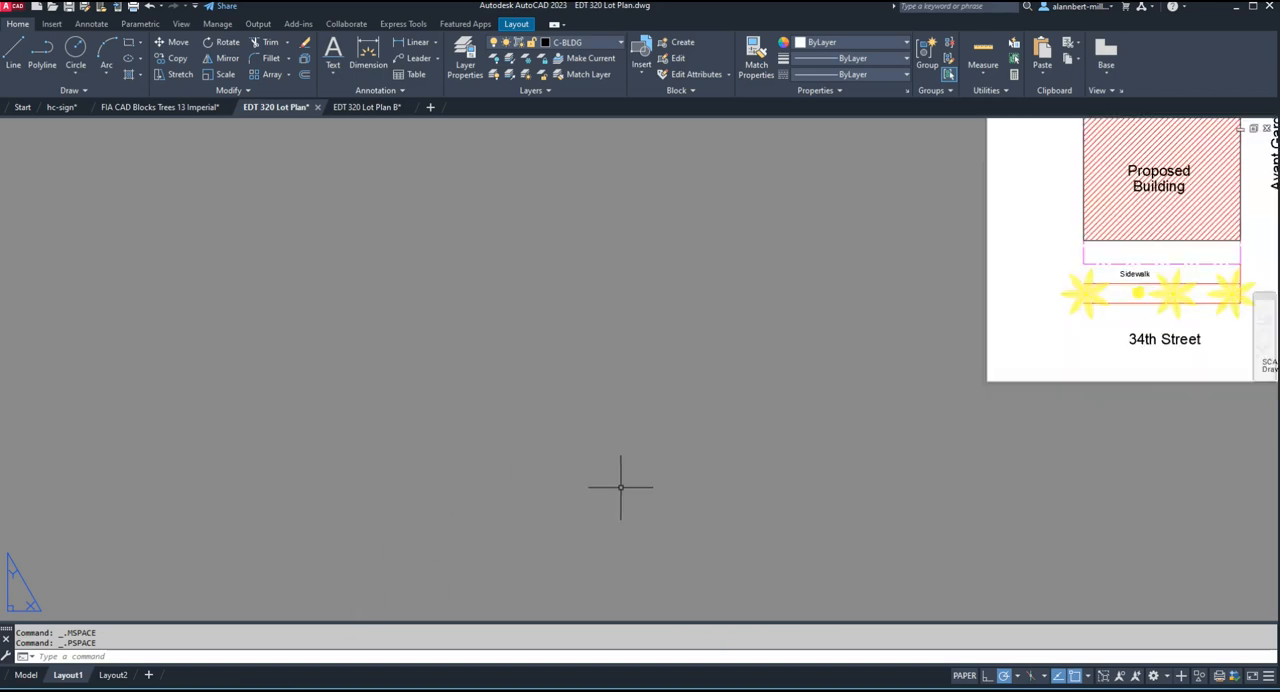
scroll(740, 430, down, 8)
scroll(790, 428, up, 10)
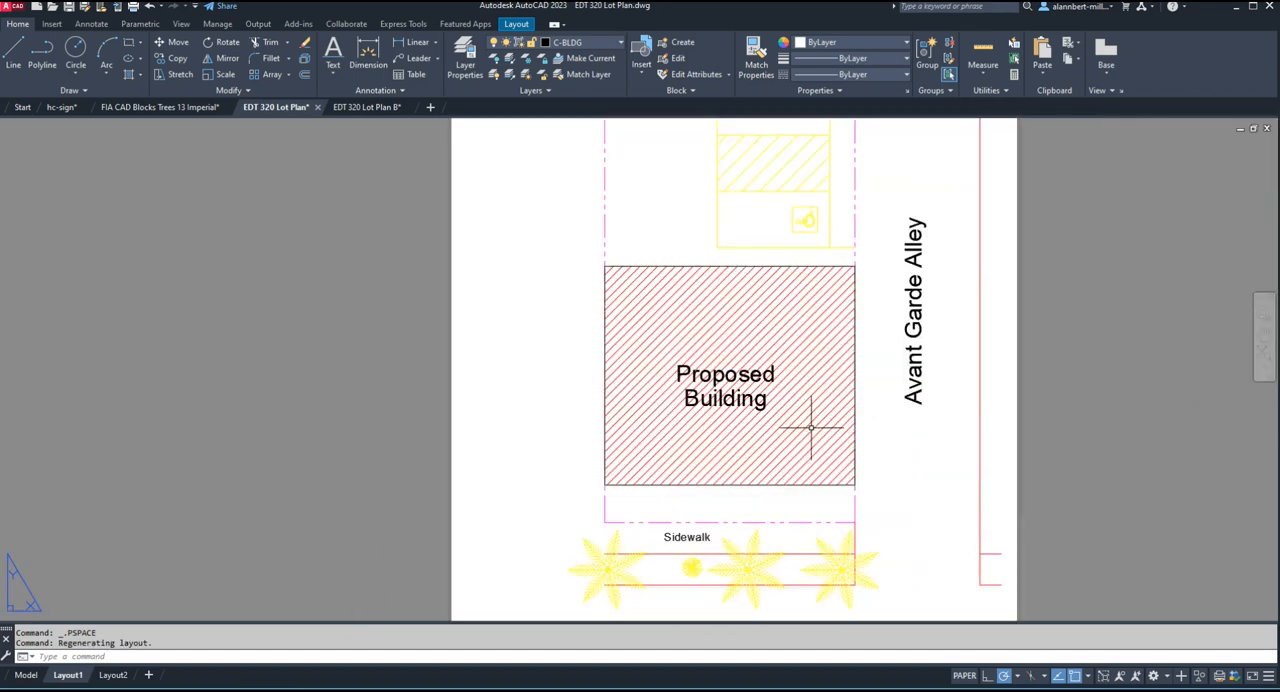
scroll(811, 428, down, 2)
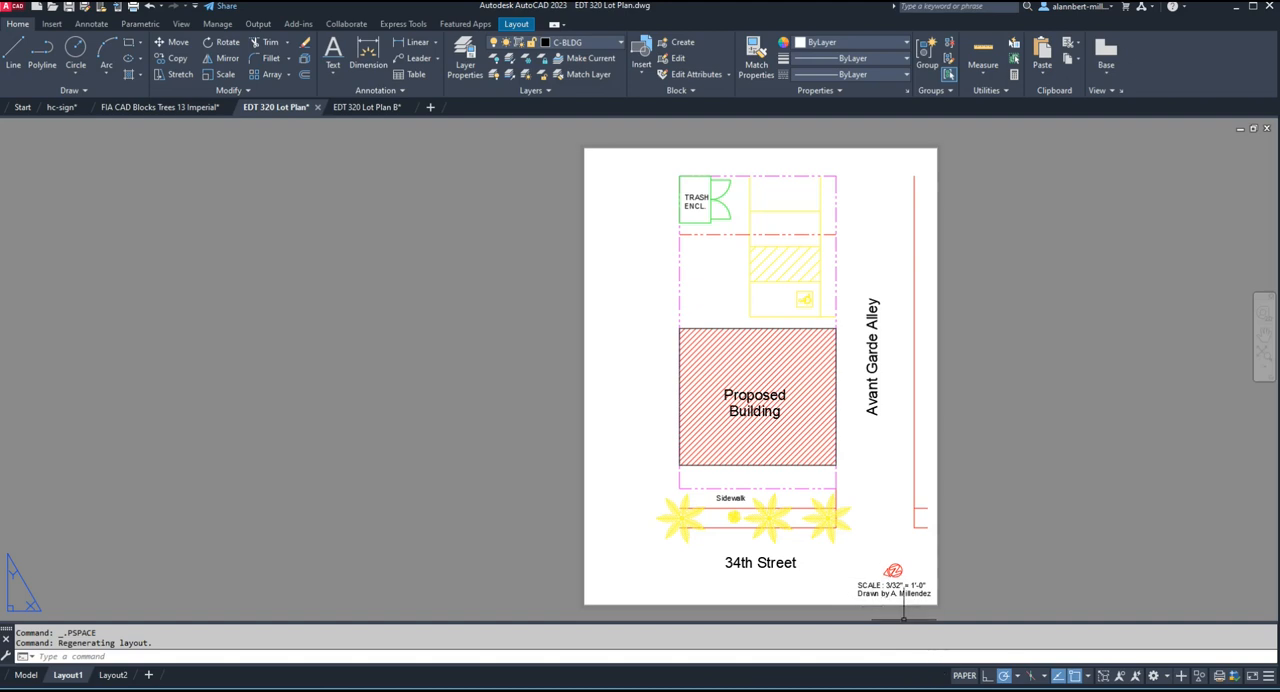
Switch to the text-height conversion table PDF in Acrobat and examine the architectural Dimscale, LTScale and text-height columns.
click(683, 563)
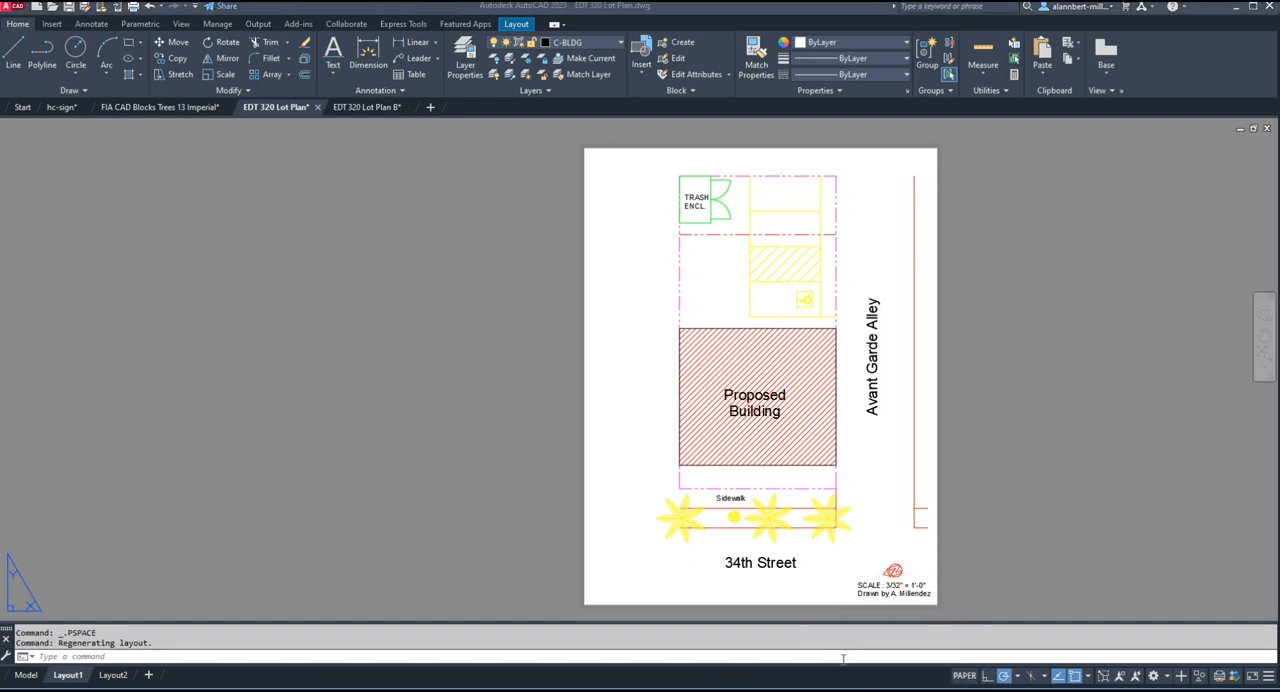
key(super+Tab)
key(Escape)
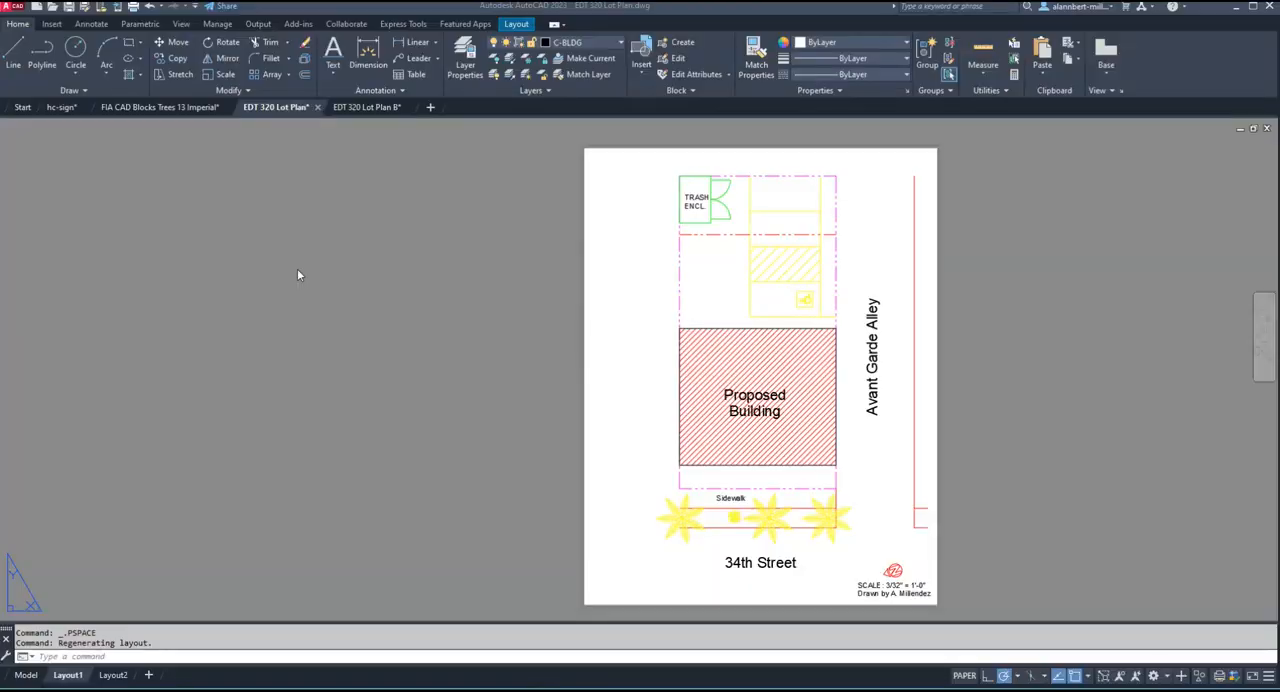
key(super+Tab)
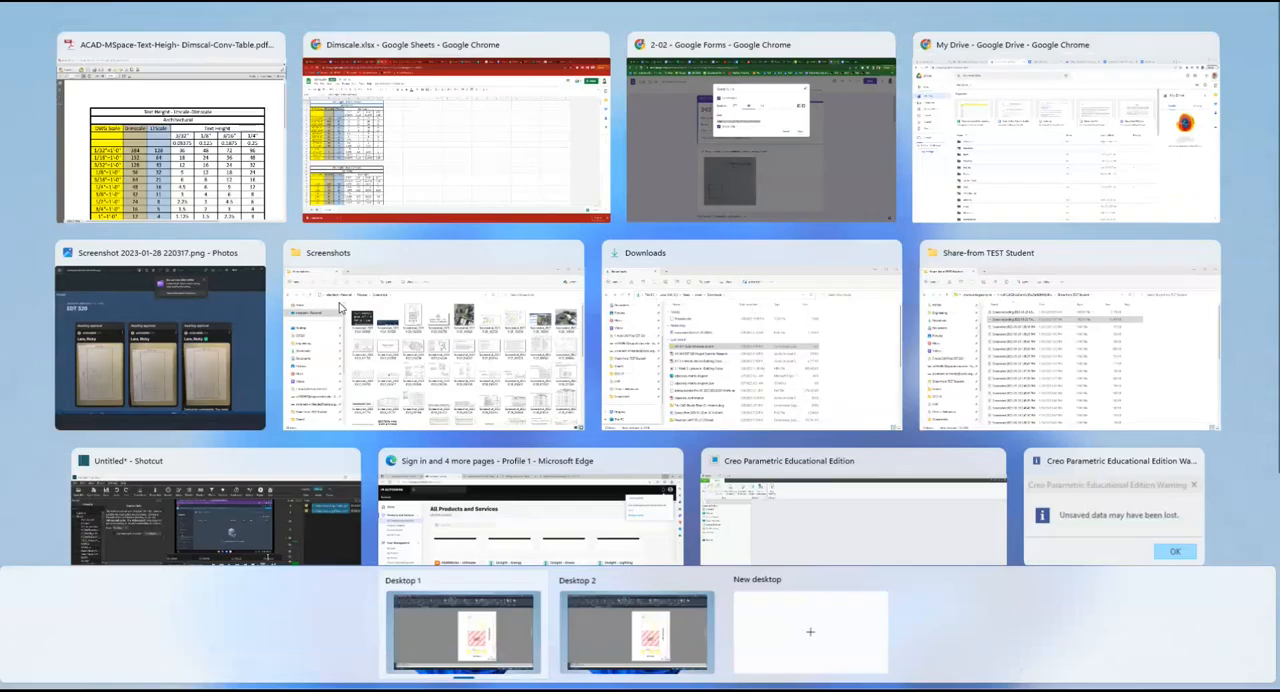
click(232, 178)
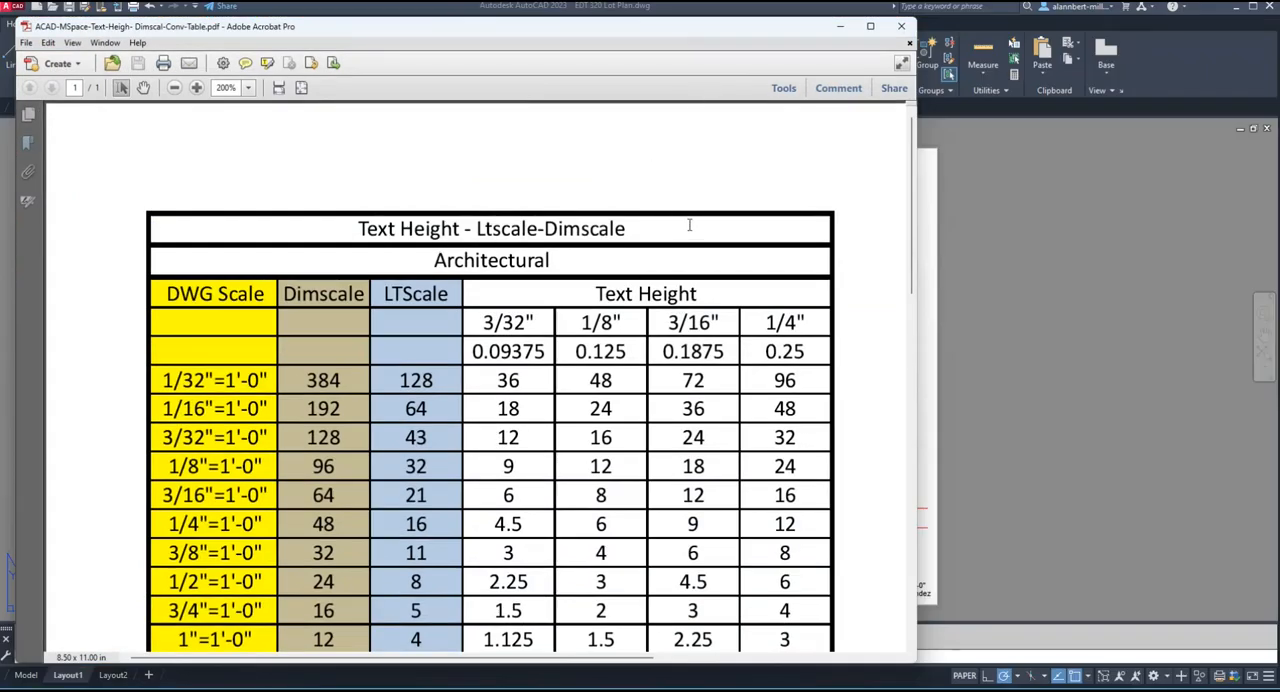
scroll(689, 225, down, 1)
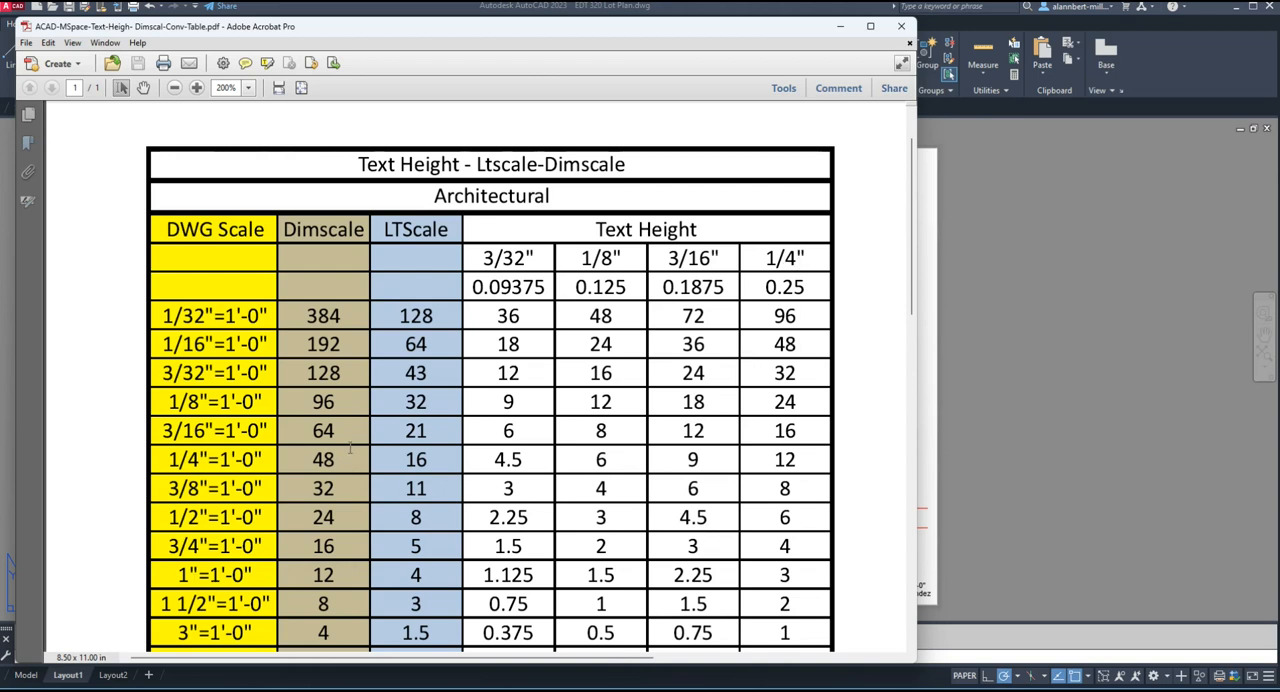
Return to AutoCAD and check the drawing scale noted in the corner of Layout1.
click(927, 276)
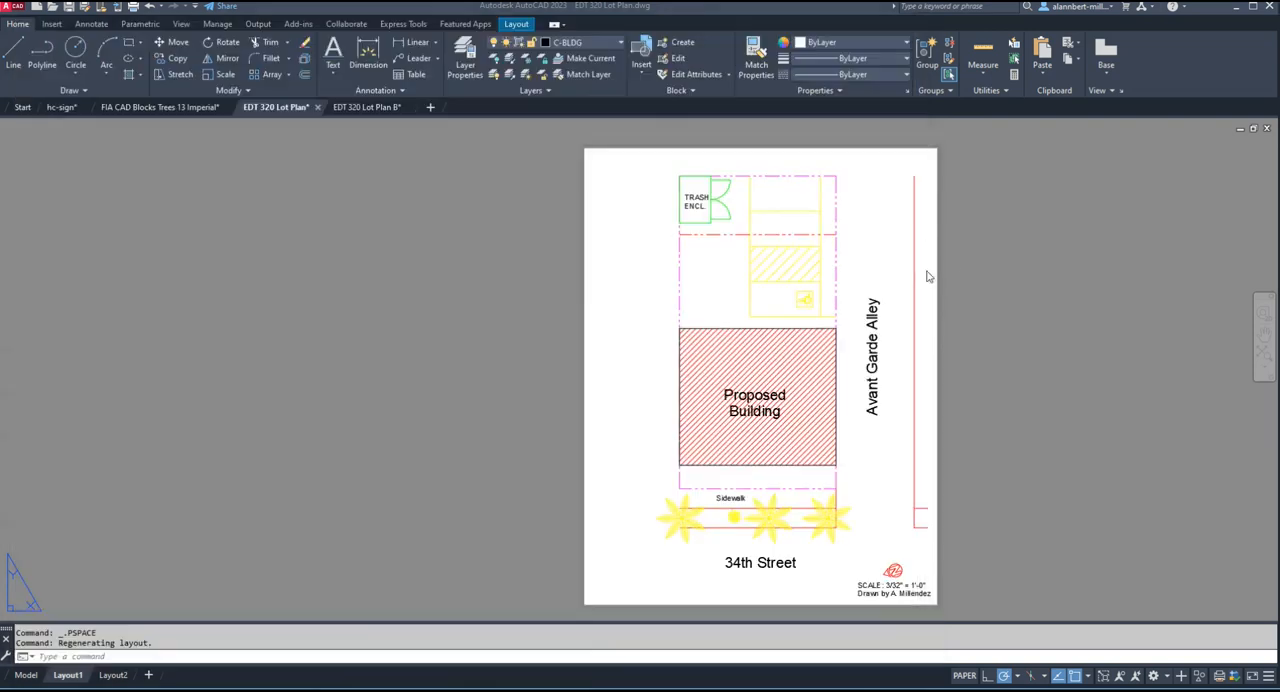
key(Escape)
scroll(899, 616, up, 6)
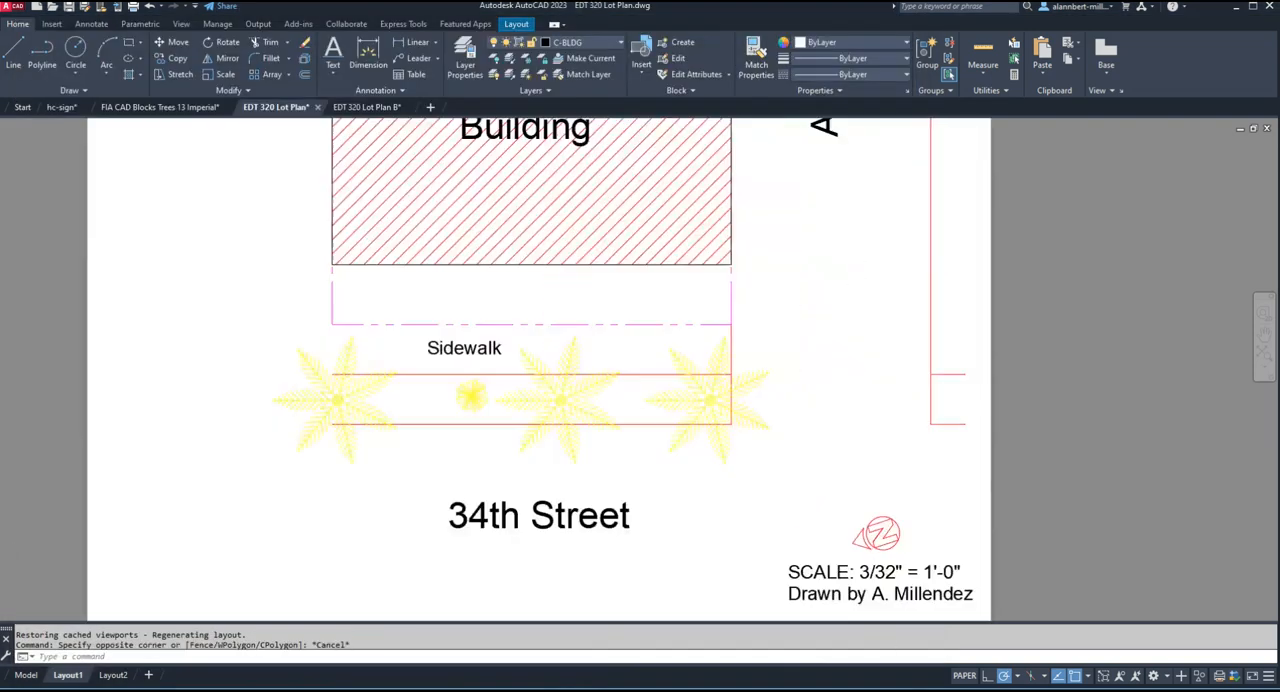
scroll(858, 553, down, 9)
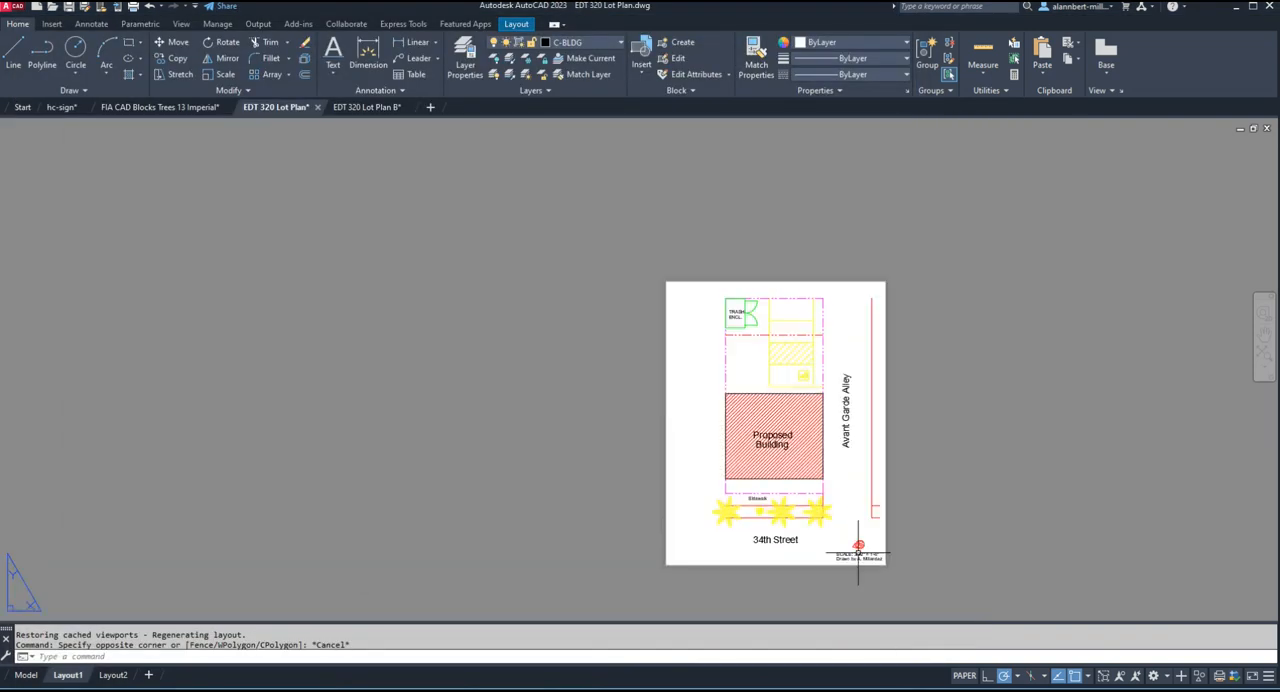
scroll(858, 553, up, 3)
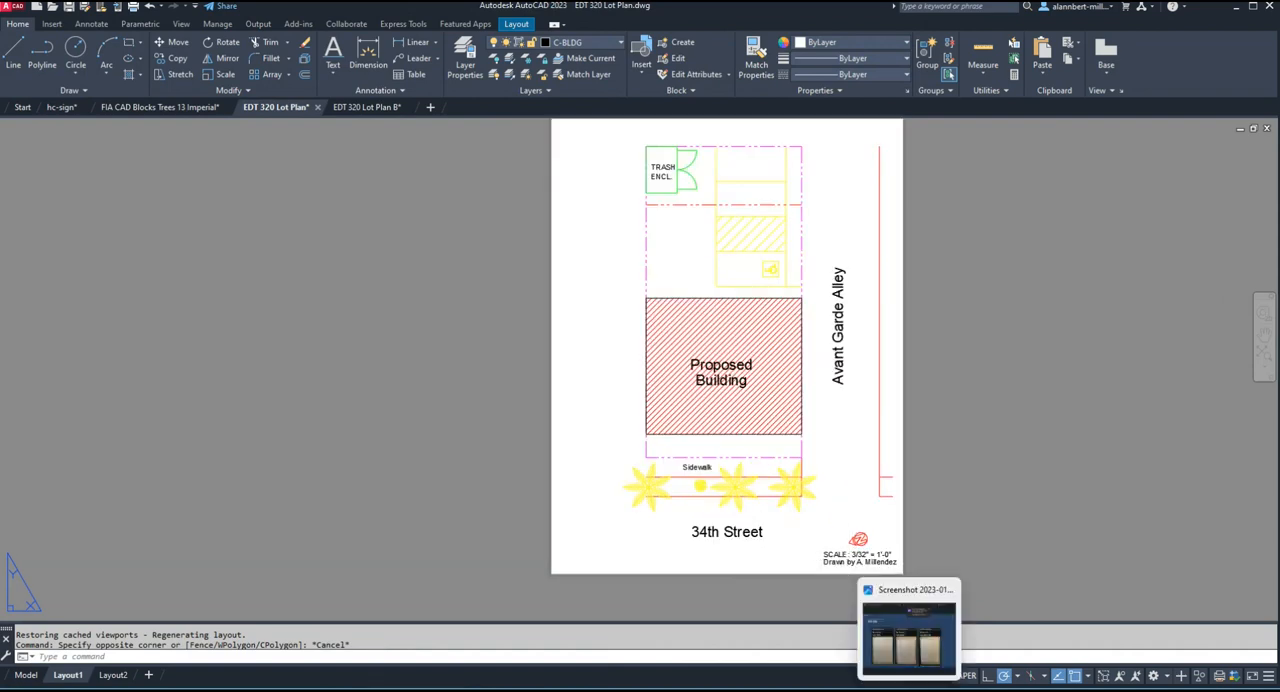
Look up the model-space height for 1/4" text at 3/32"=1'-0" in the PDF table, and select the "Proposed Building" label in Layout1.
click(941, 690)
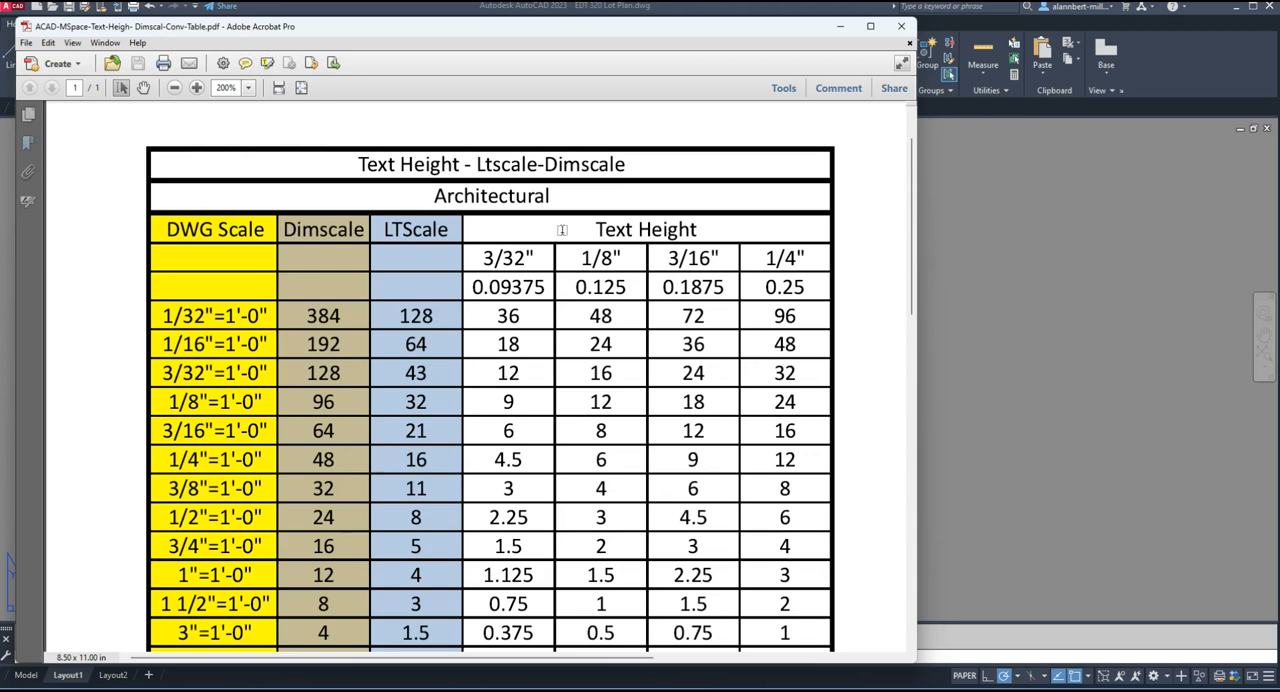
click(267, 63)
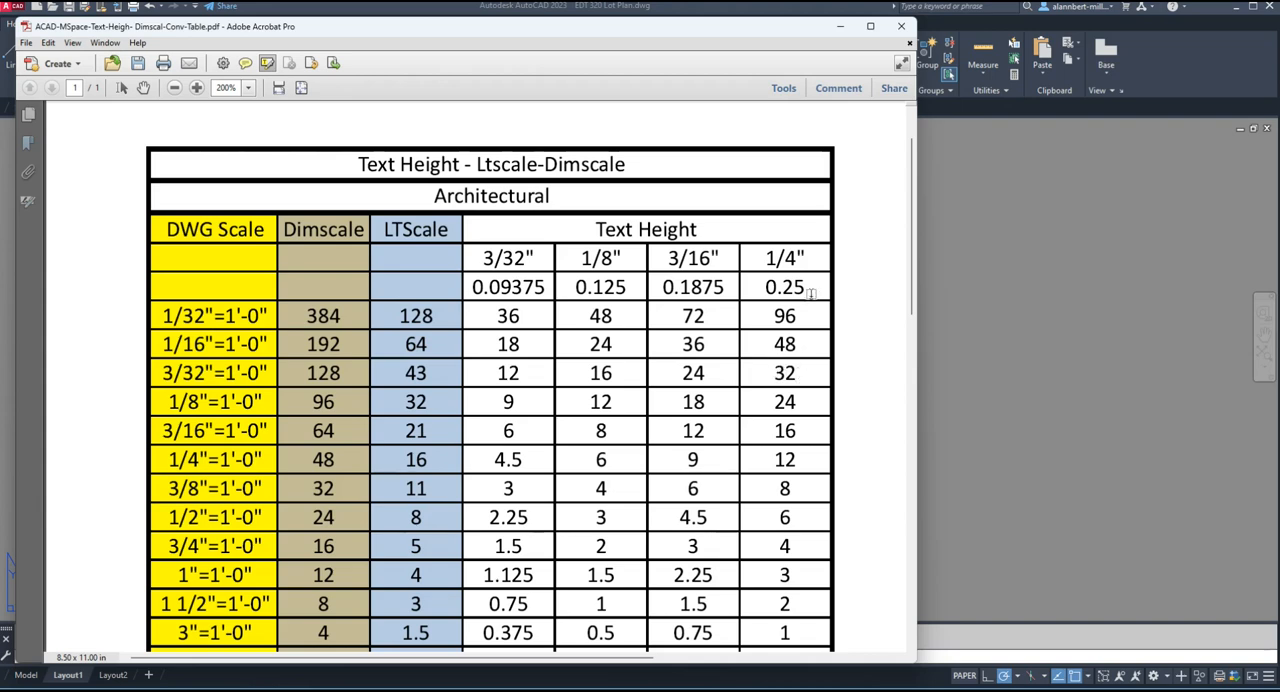
click(930, 170)
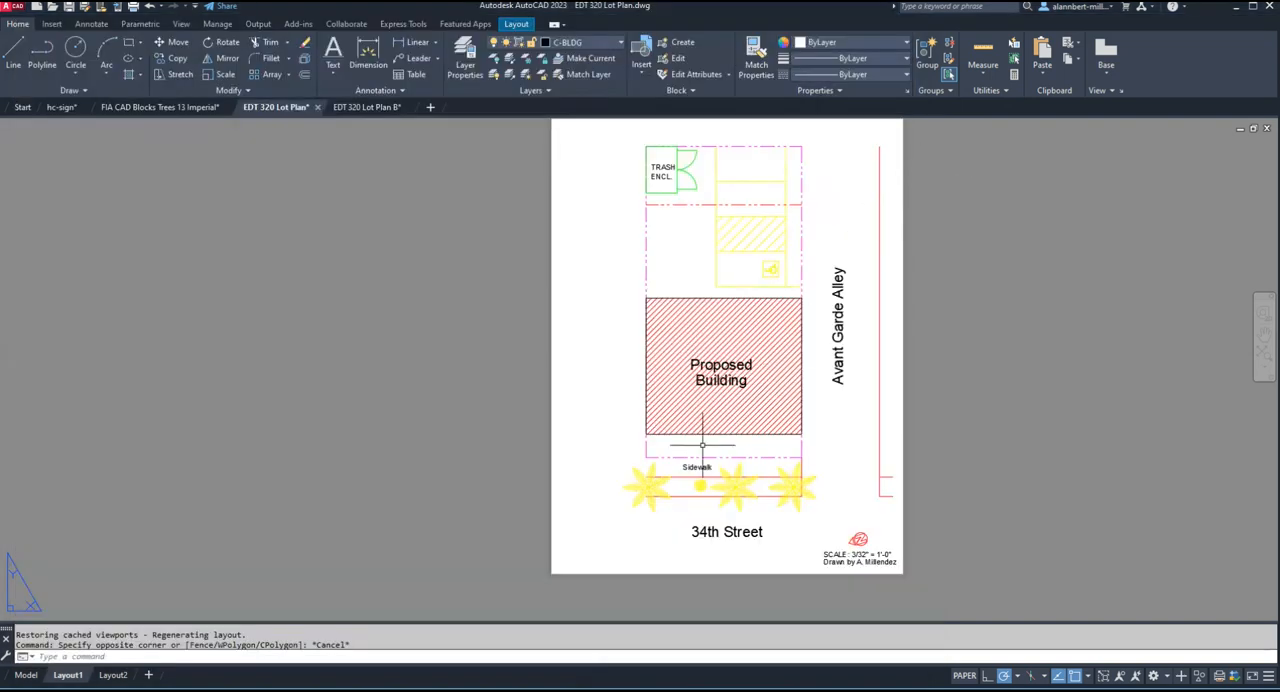
click(727, 367)
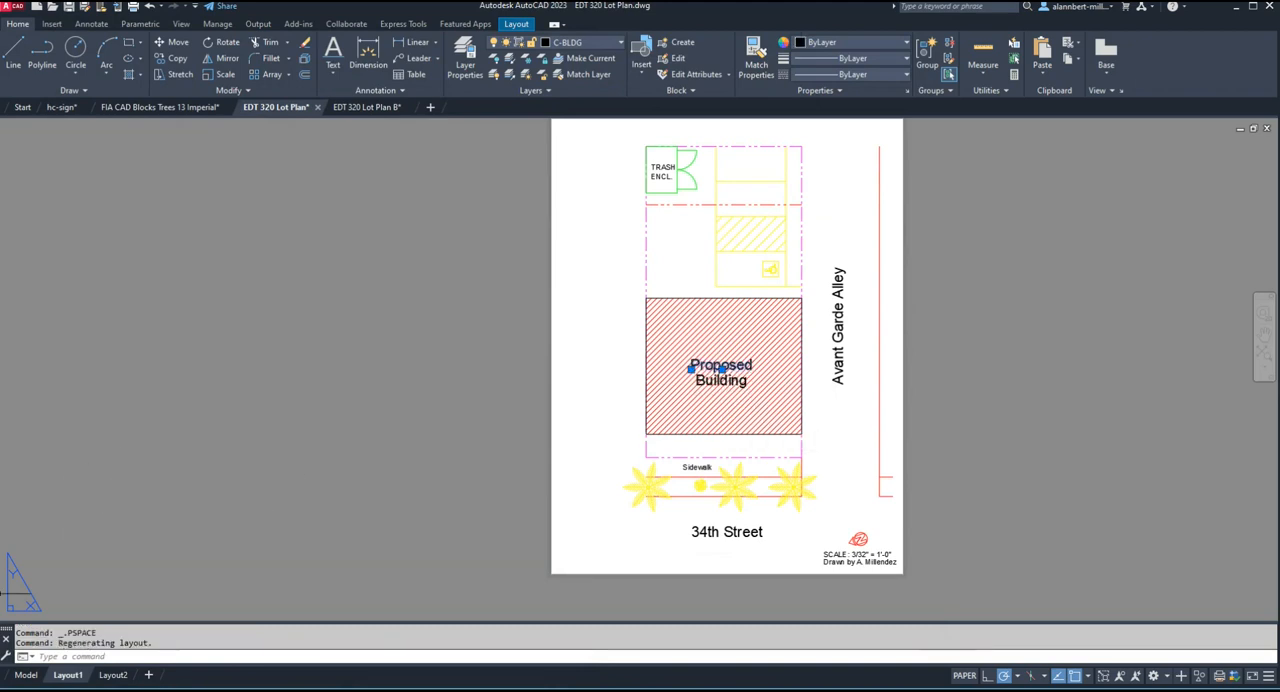
In model space, add the single-line text "Proposed" in the upper part of the hatched building with 32" height and the default rotation.
click(25, 675)
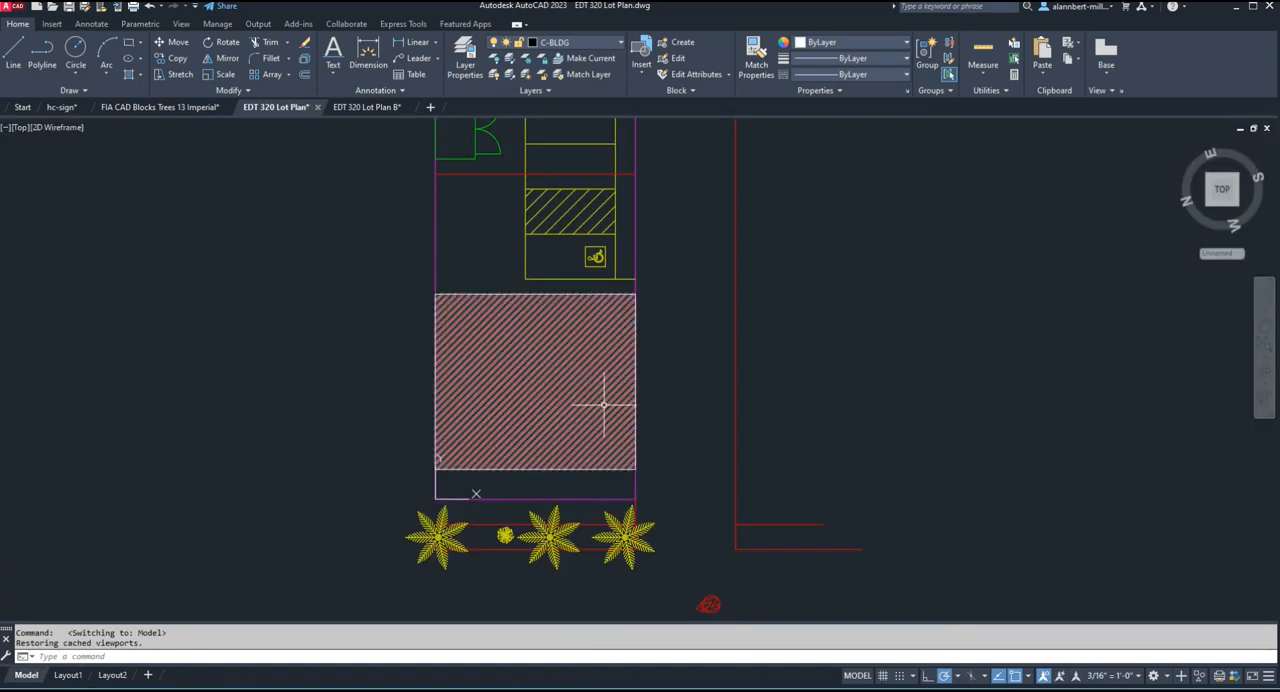
click(331, 74)
click(360, 123)
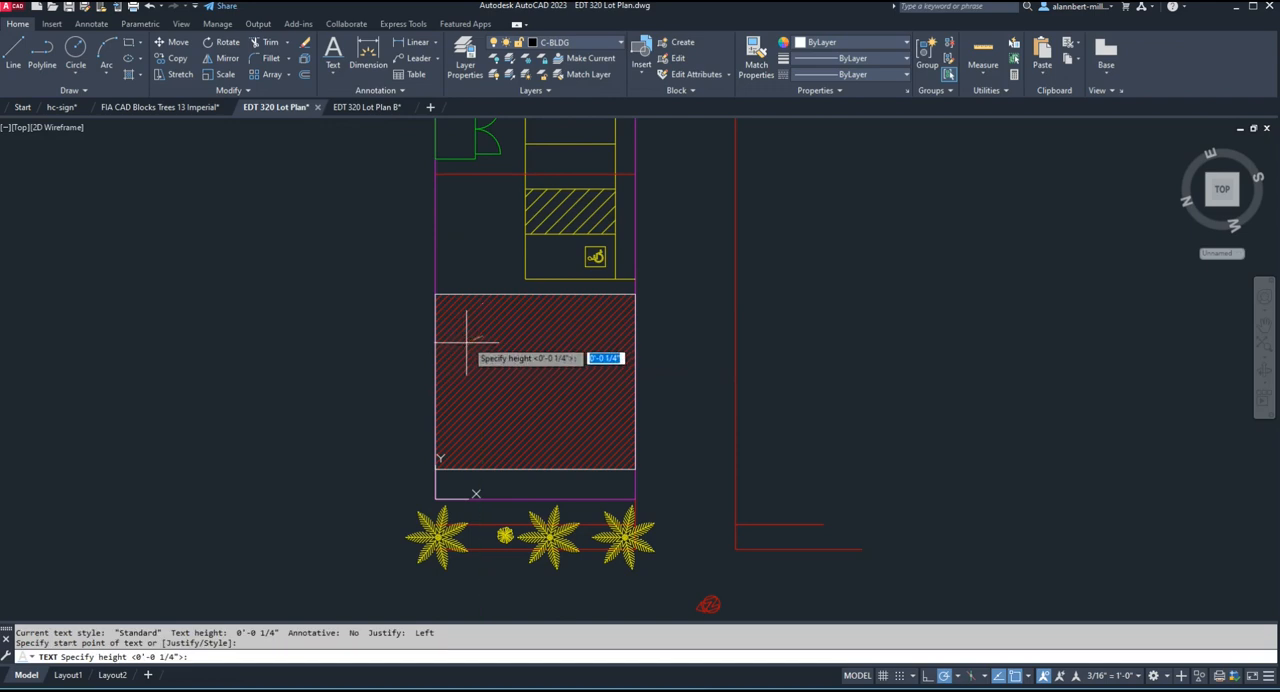
click(465, 337)
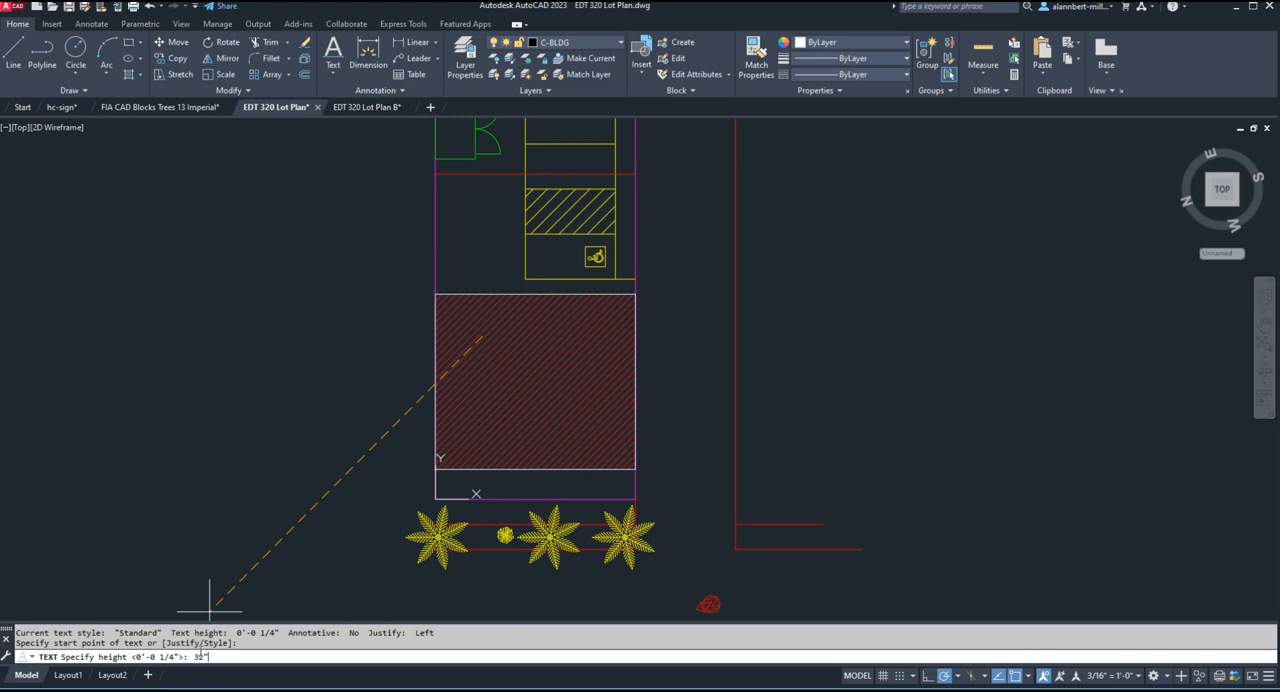
text(32")
key(Return)
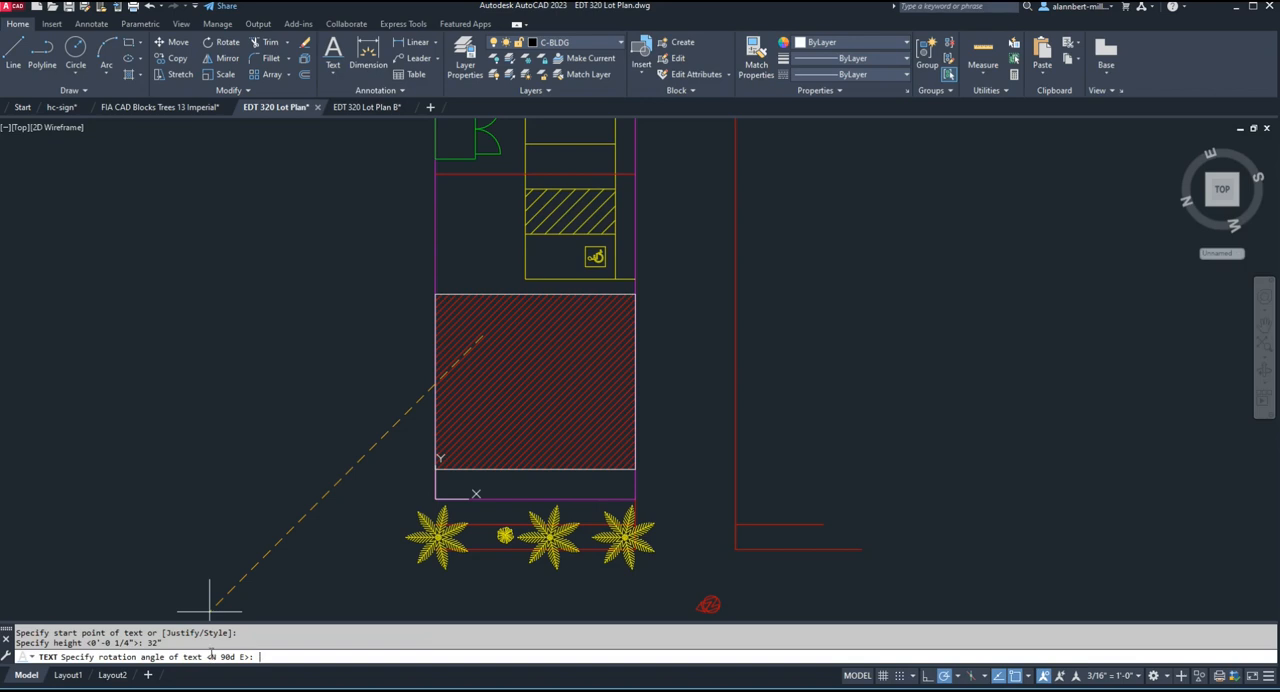
key(Return)
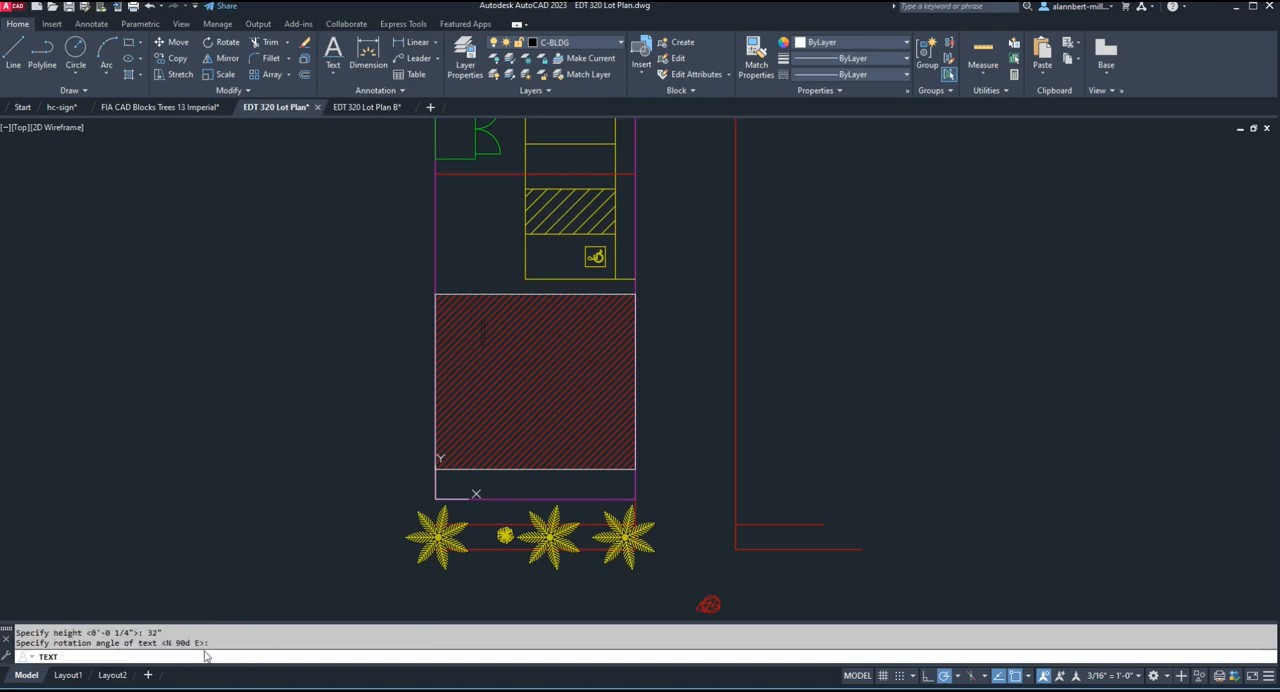
text(Proposed)
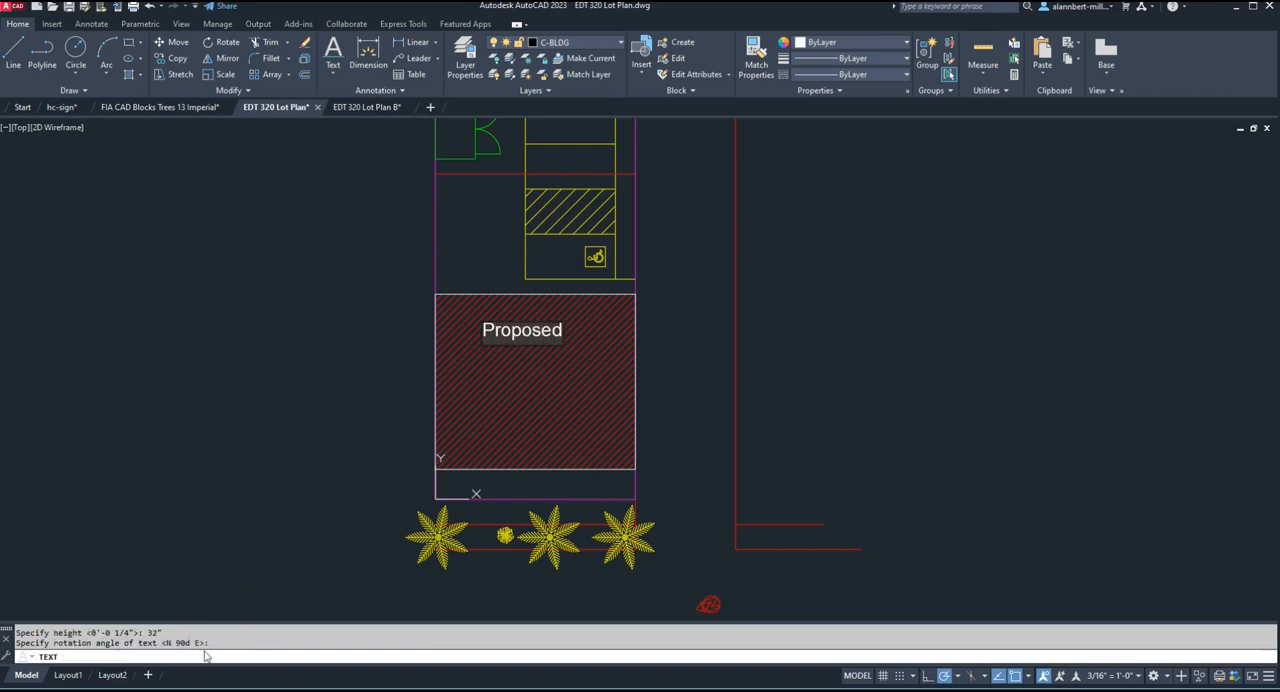
key(Return)
key(Return)
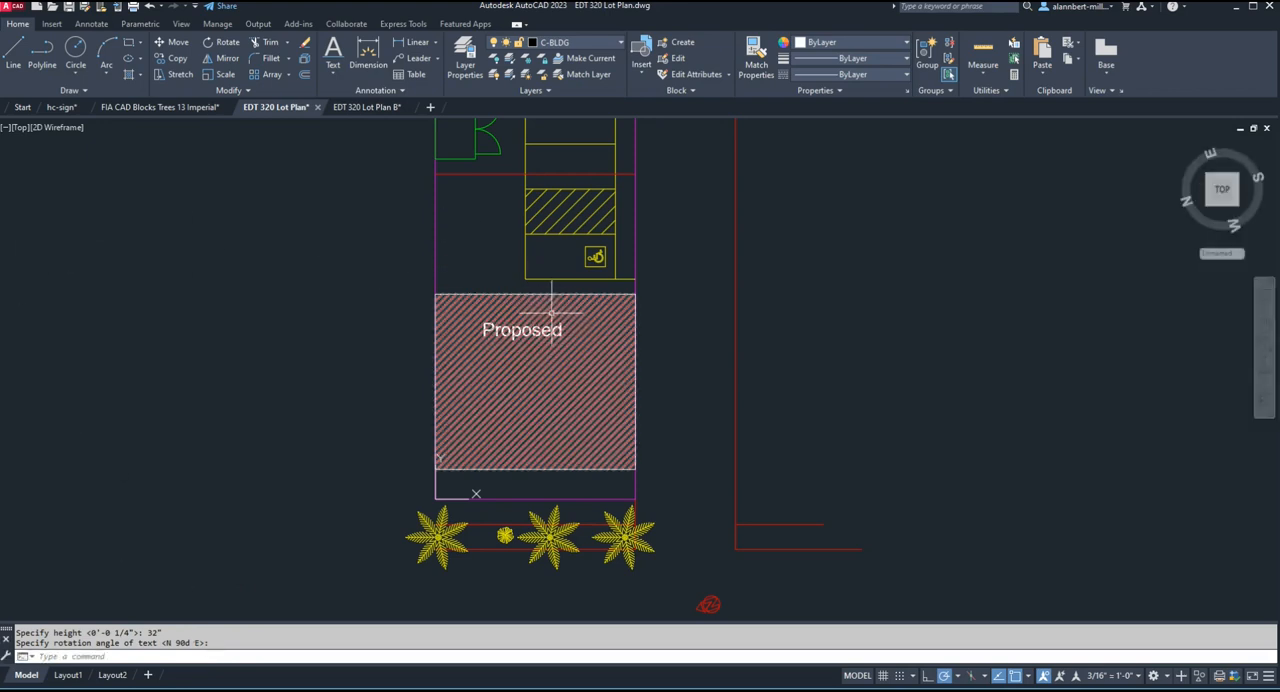
In Layout1, compare the size of the model-space "Proposed" text with the paper-space "Proposed Building" label.
click(68, 675)
scroll(730, 357, up, 6)
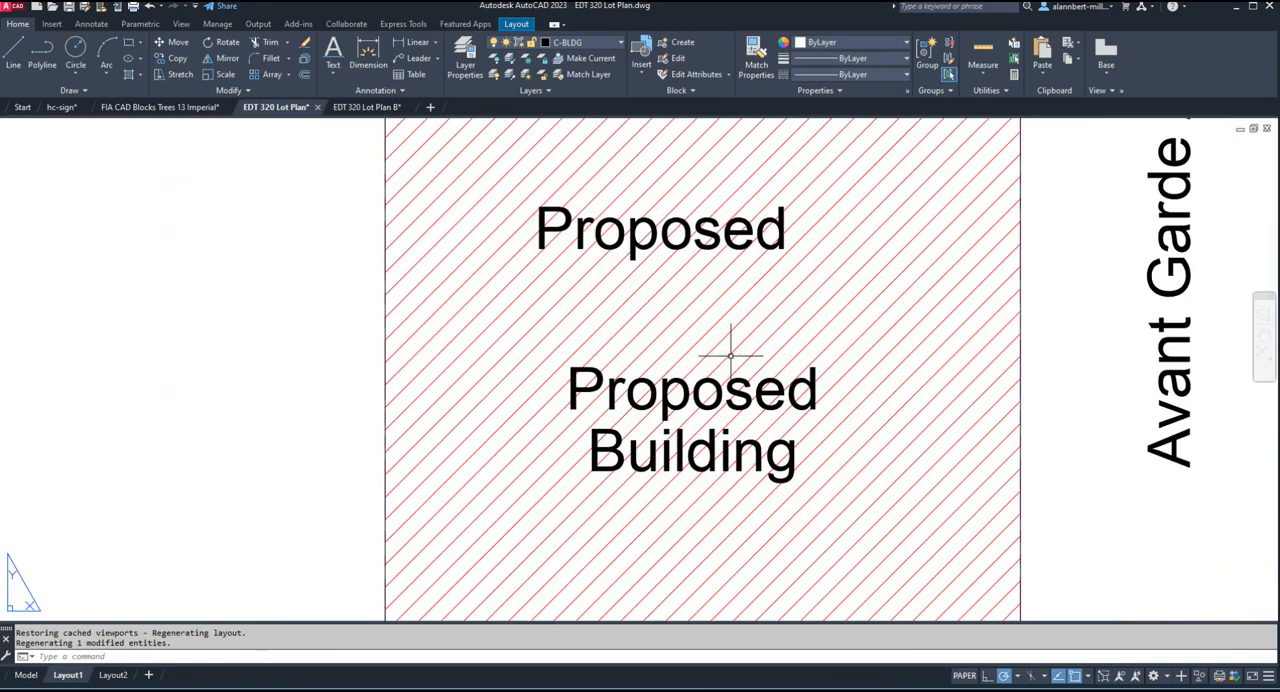
scroll(645, 255, up, 2)
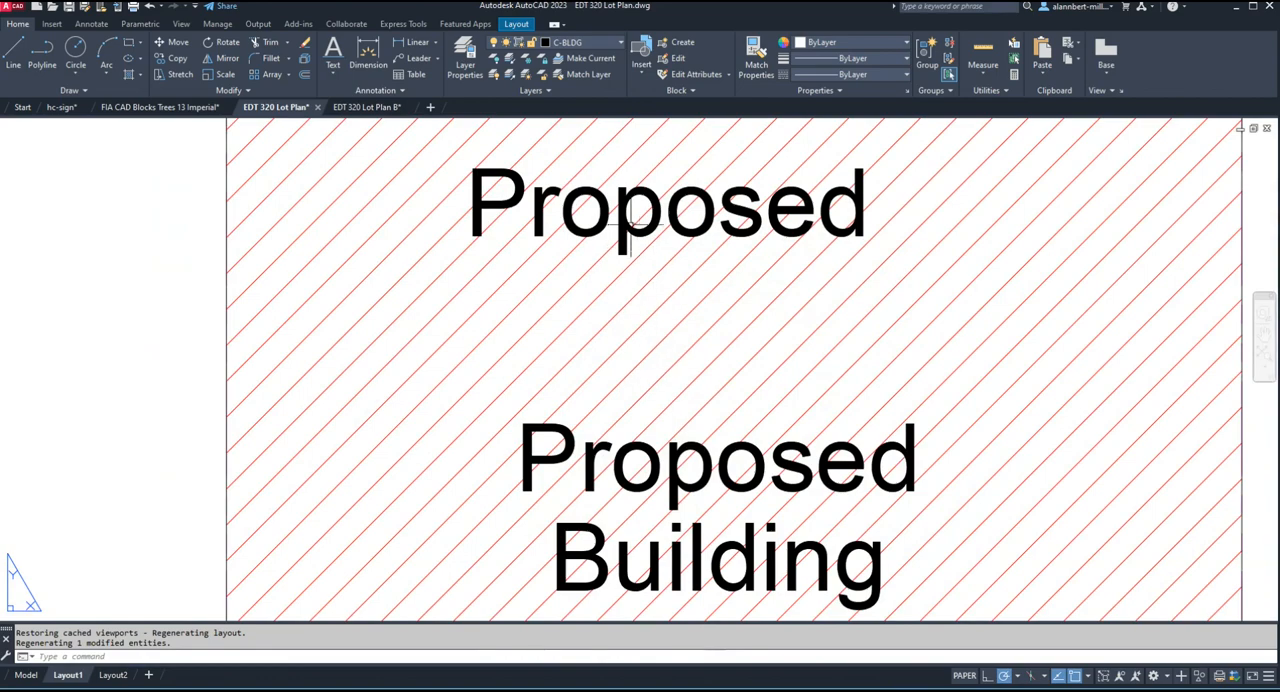
scroll(666, 320, down, 4)
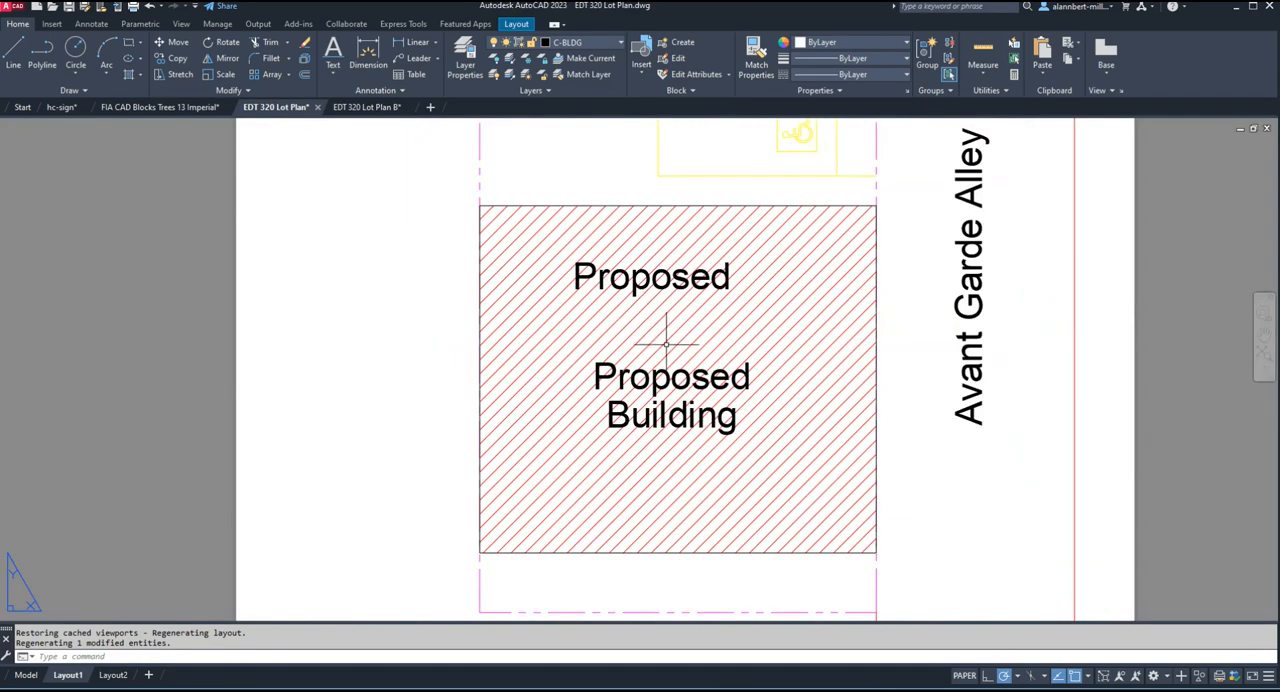
scroll(672, 322, down, 2)
scroll(672, 322, down, 2)
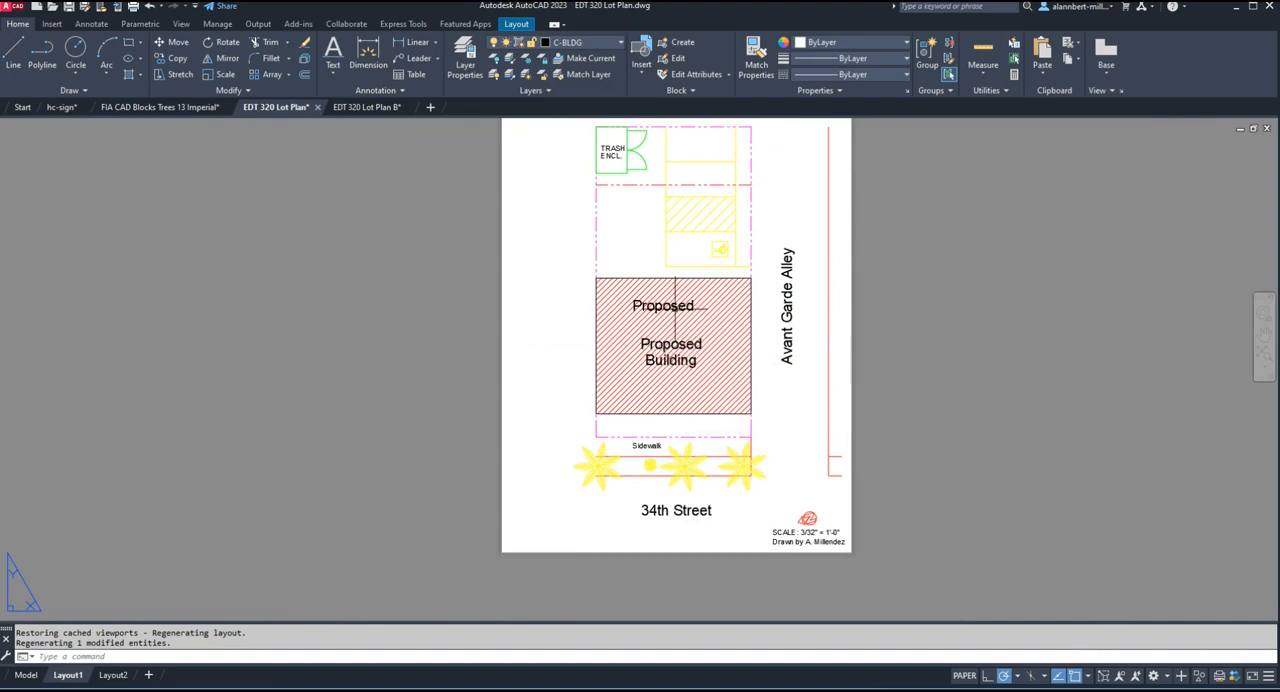
Delete the paper-space "Proposed Building" label from the hatched building in Layout1.
click(668, 302)
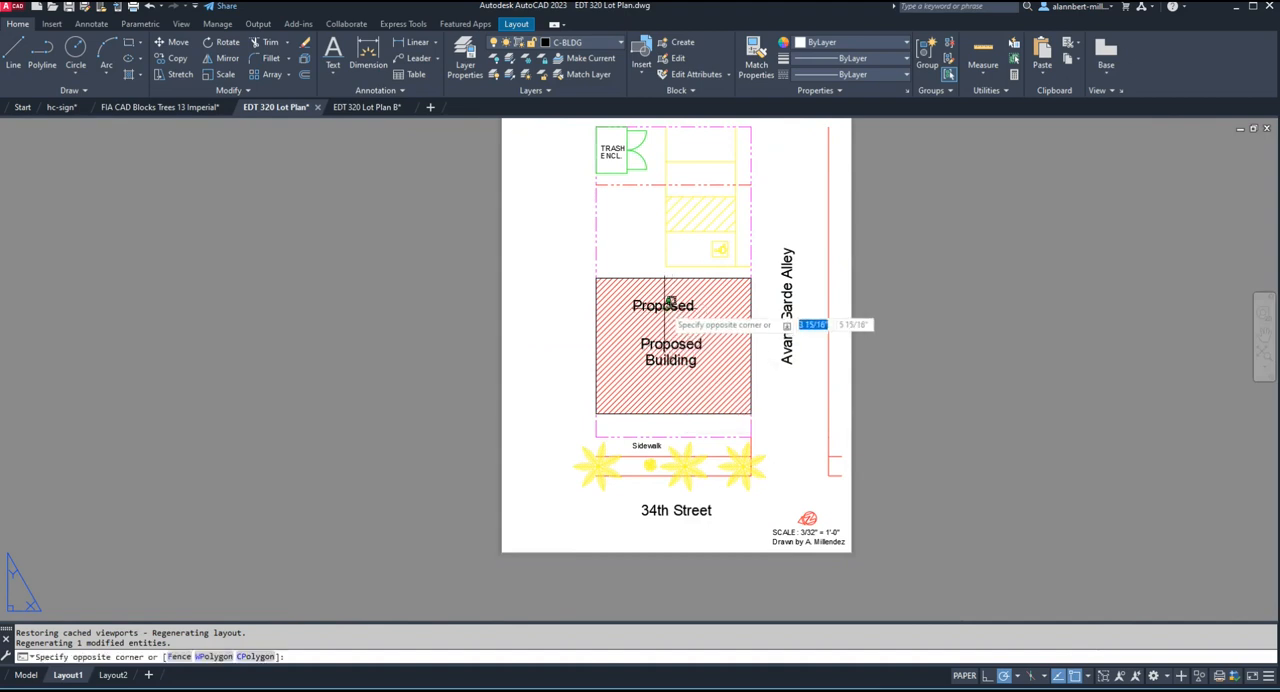
key(Escape)
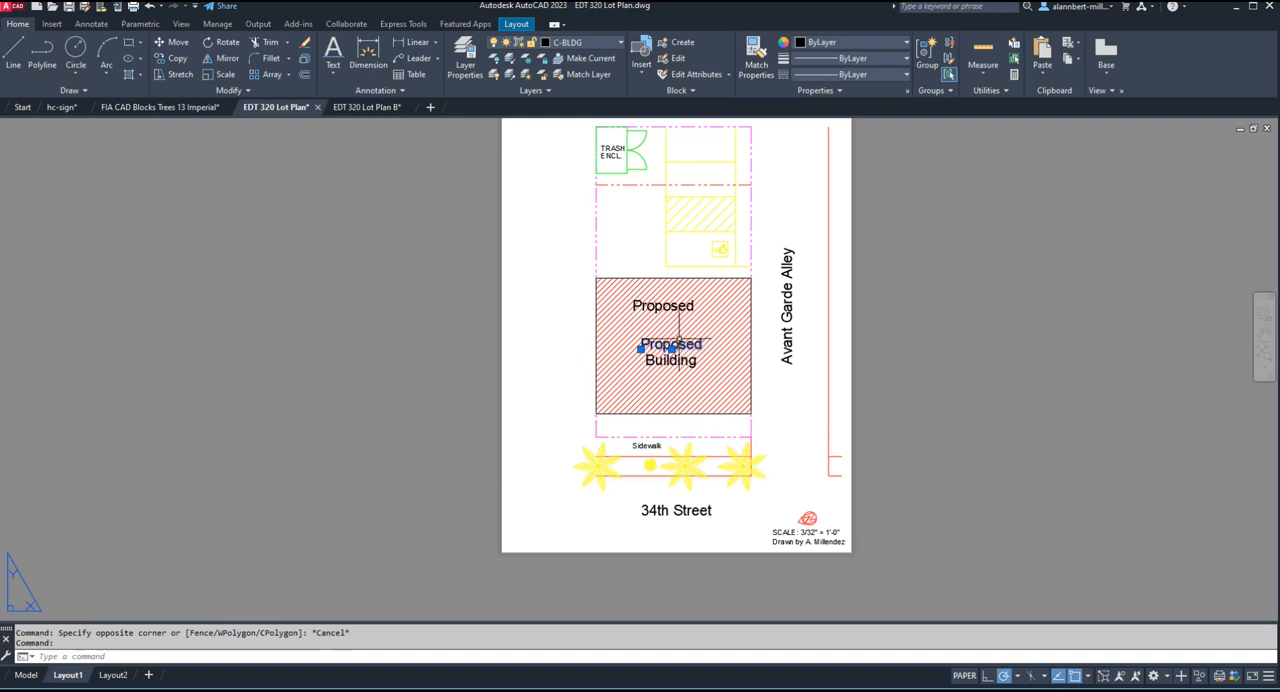
key(Delete)
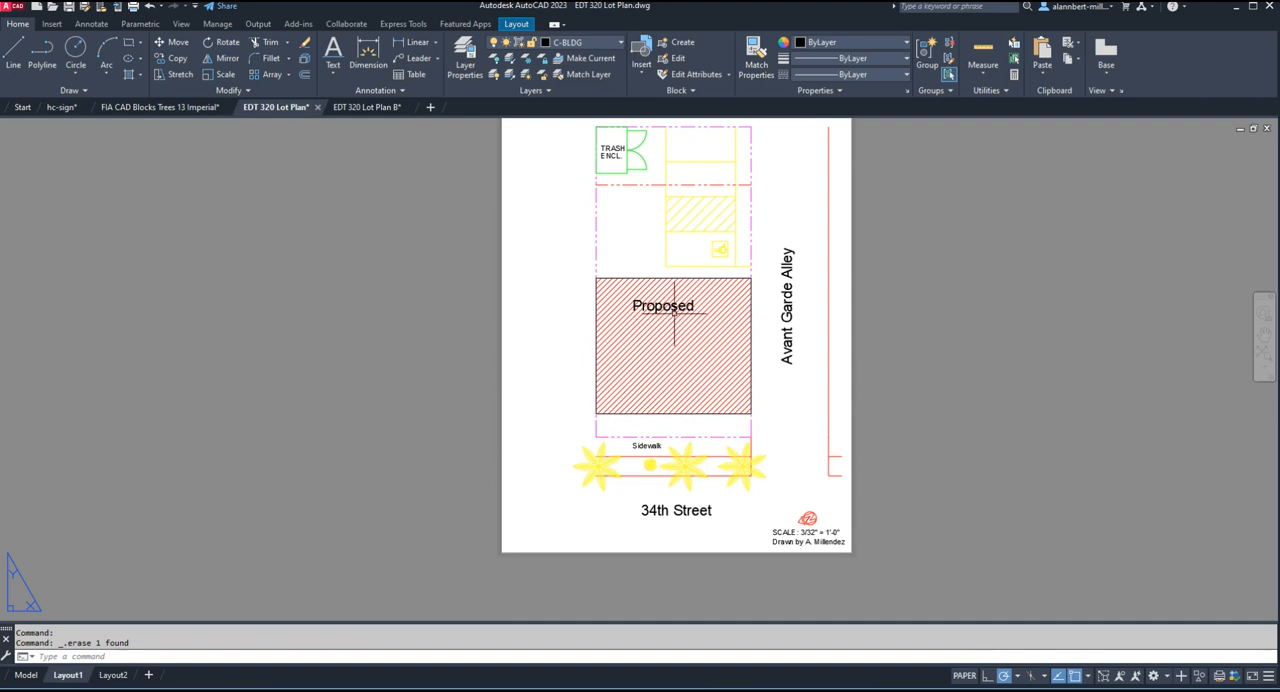
Through the Layout1 viewport, move the model-space "Proposed" text down to the middle of the hatched building.
double_click(576, 348)
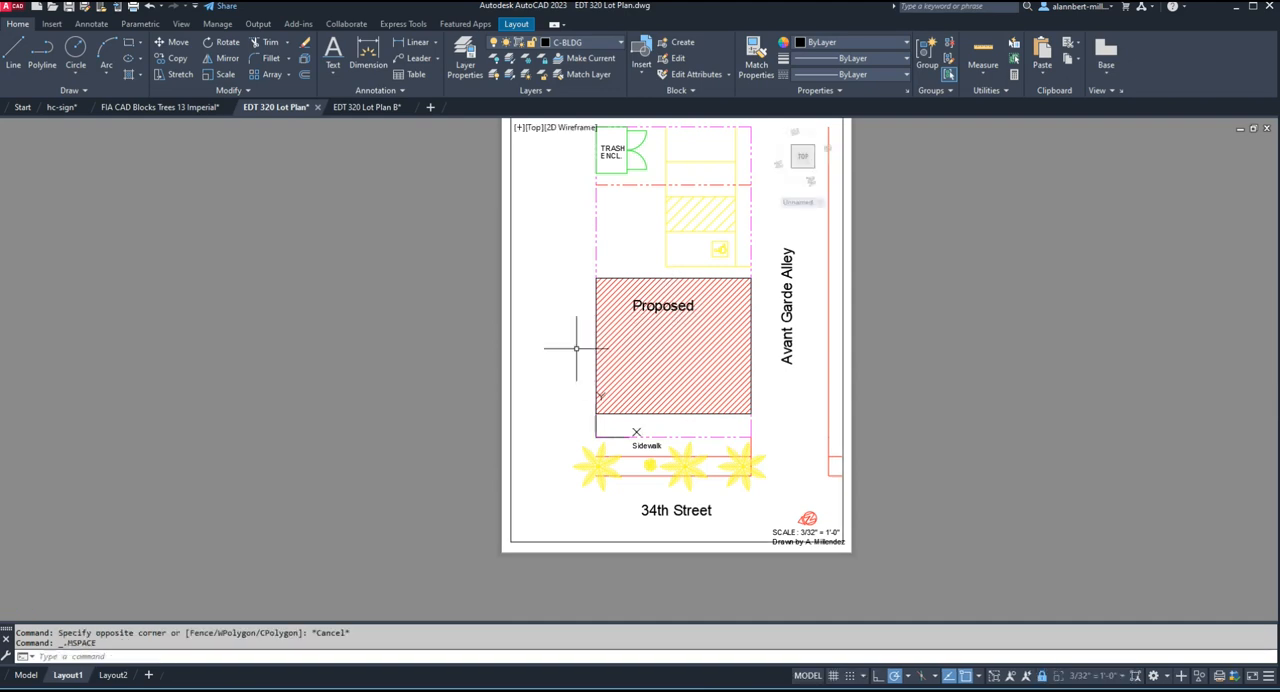
click(643, 305)
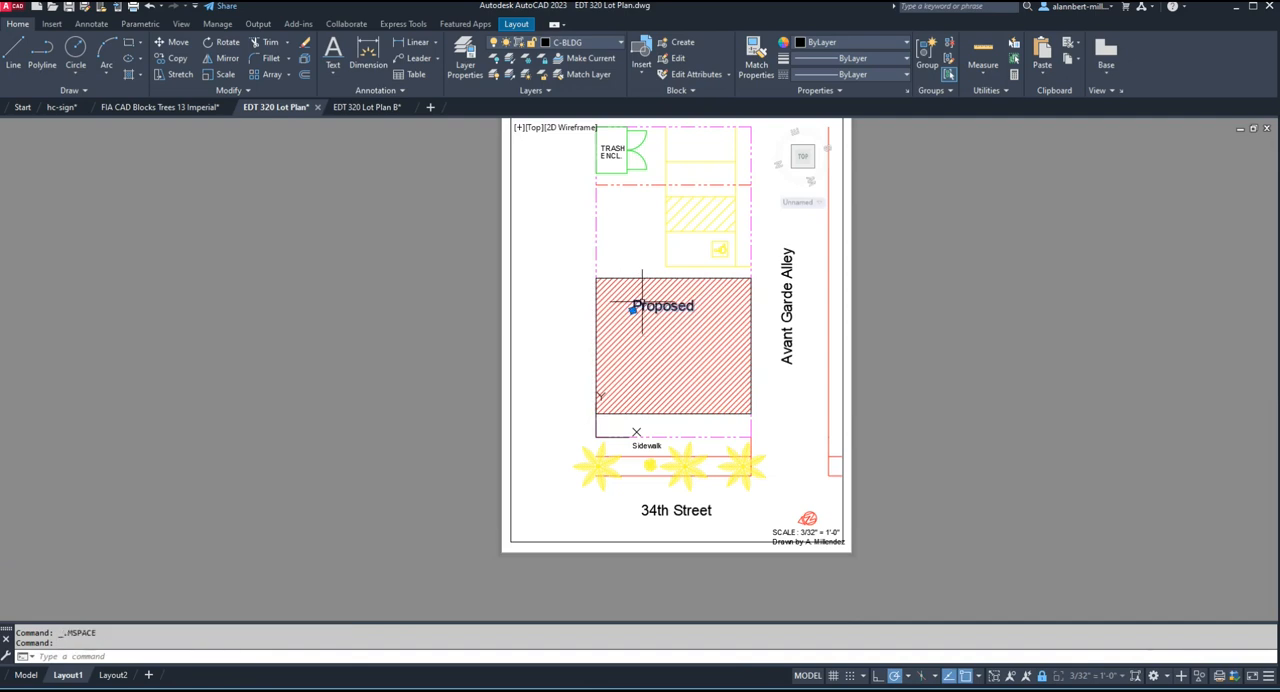
key(m)
key(Return)
click(651, 306)
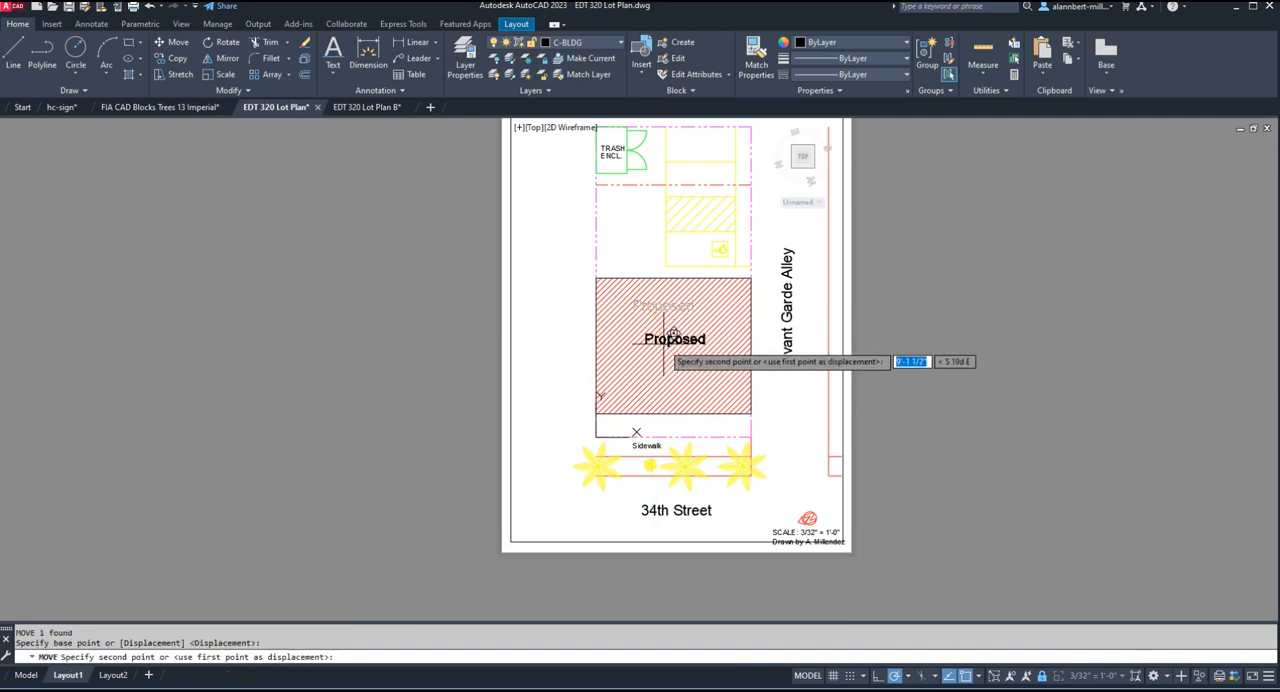
click(663, 342)
Copy the "Proposed" text about 4 feet straight down to form a second line in the hatched building.
scroll(665, 355, up, 4)
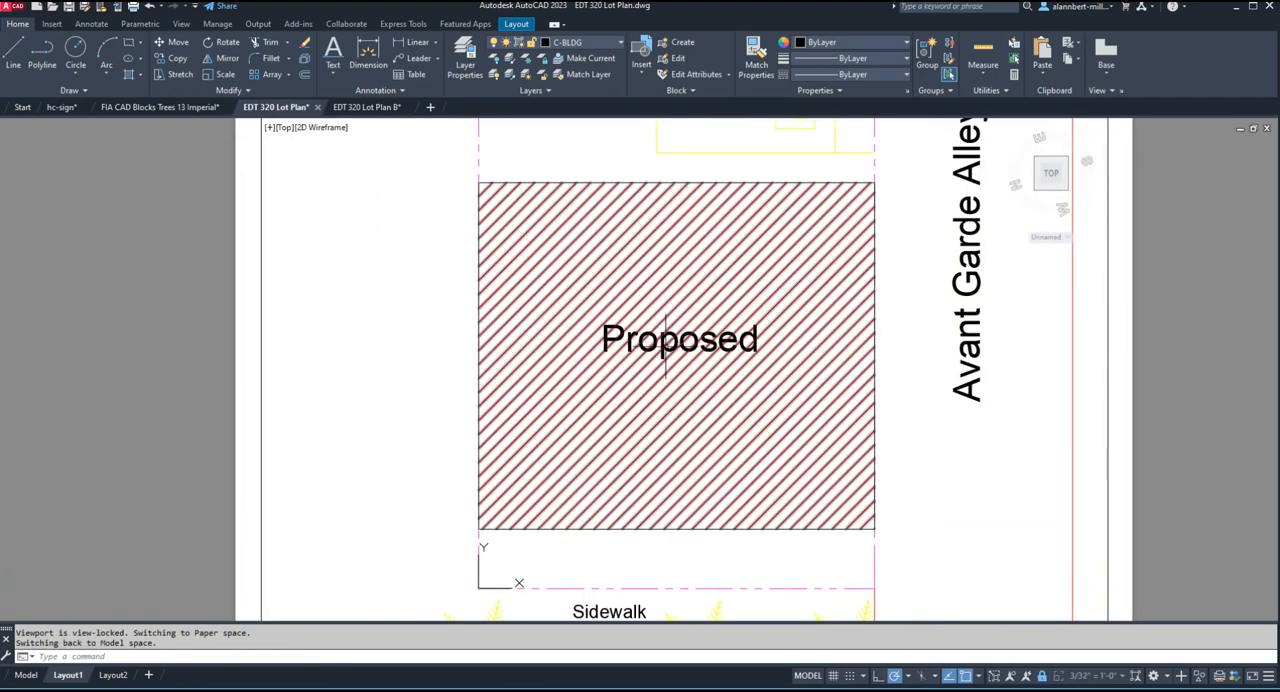
text(copy)
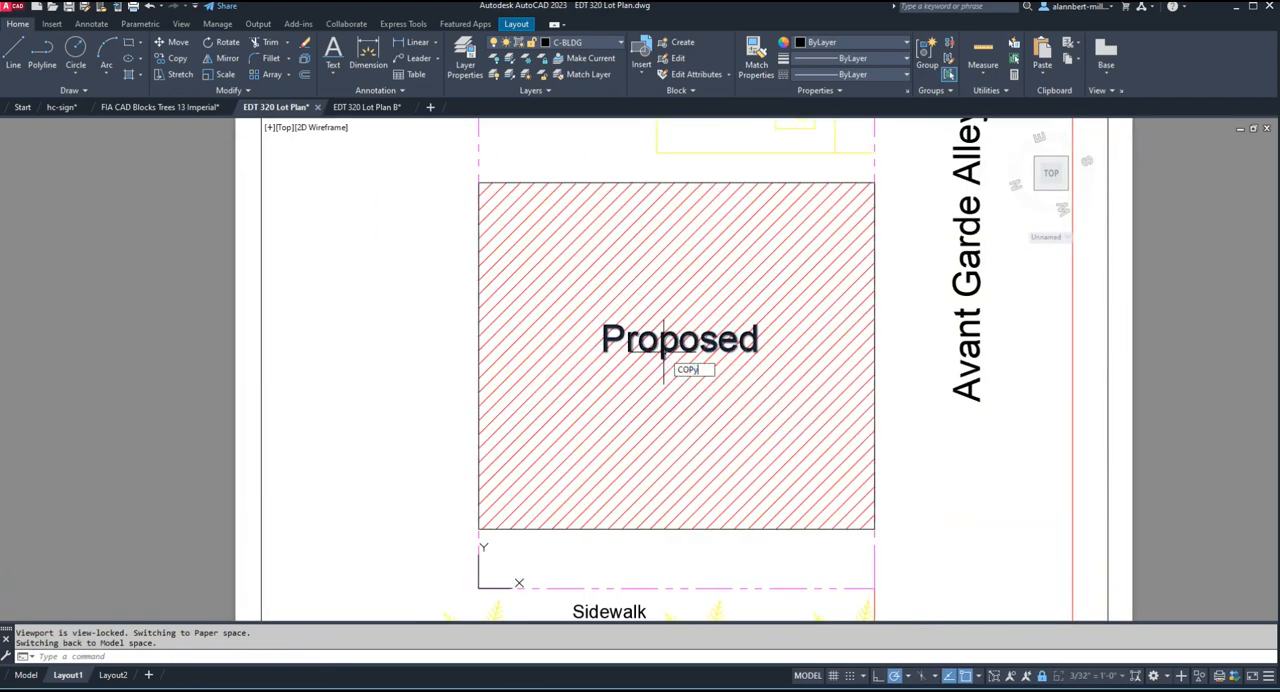
key(Return)
click(660, 348)
key(Return)
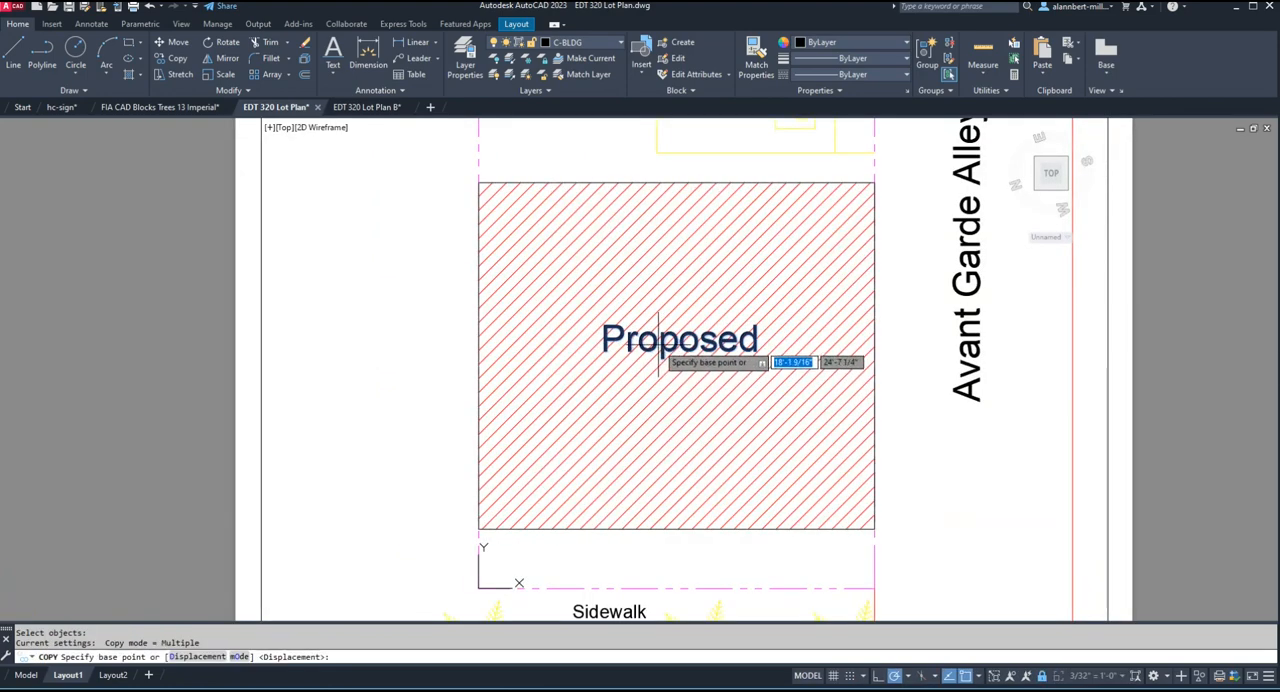
click(658, 345)
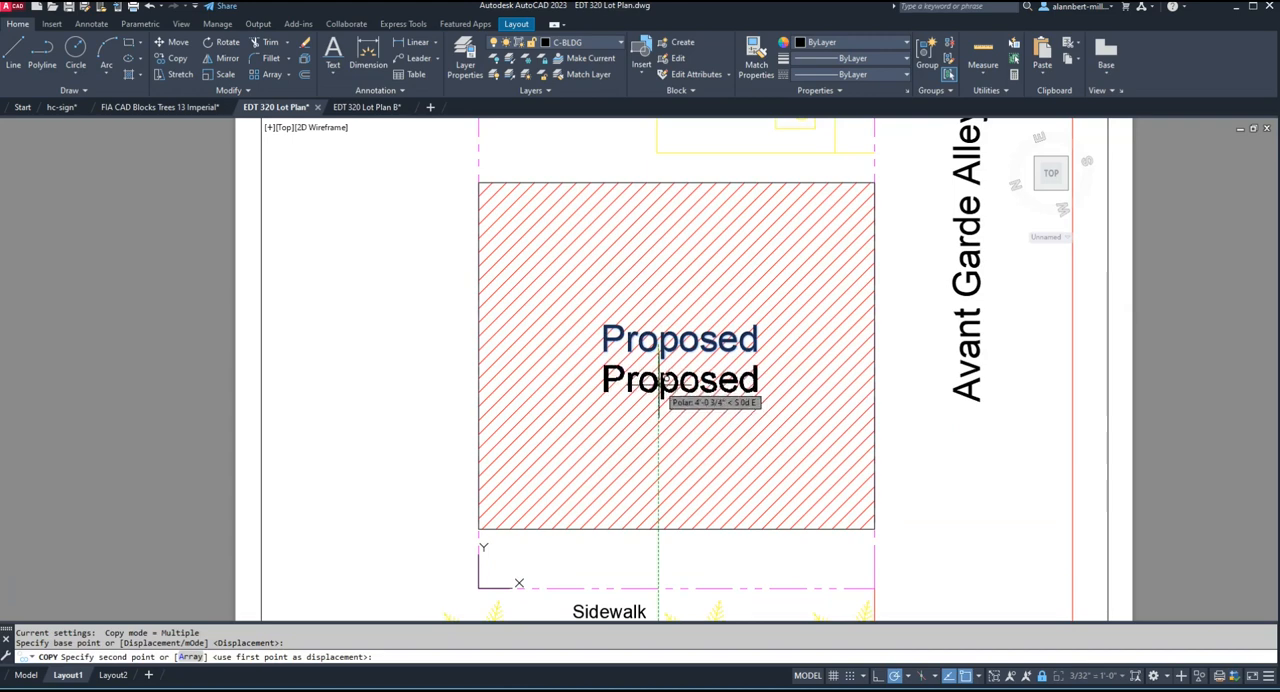
click(658, 399)
key(Escape)
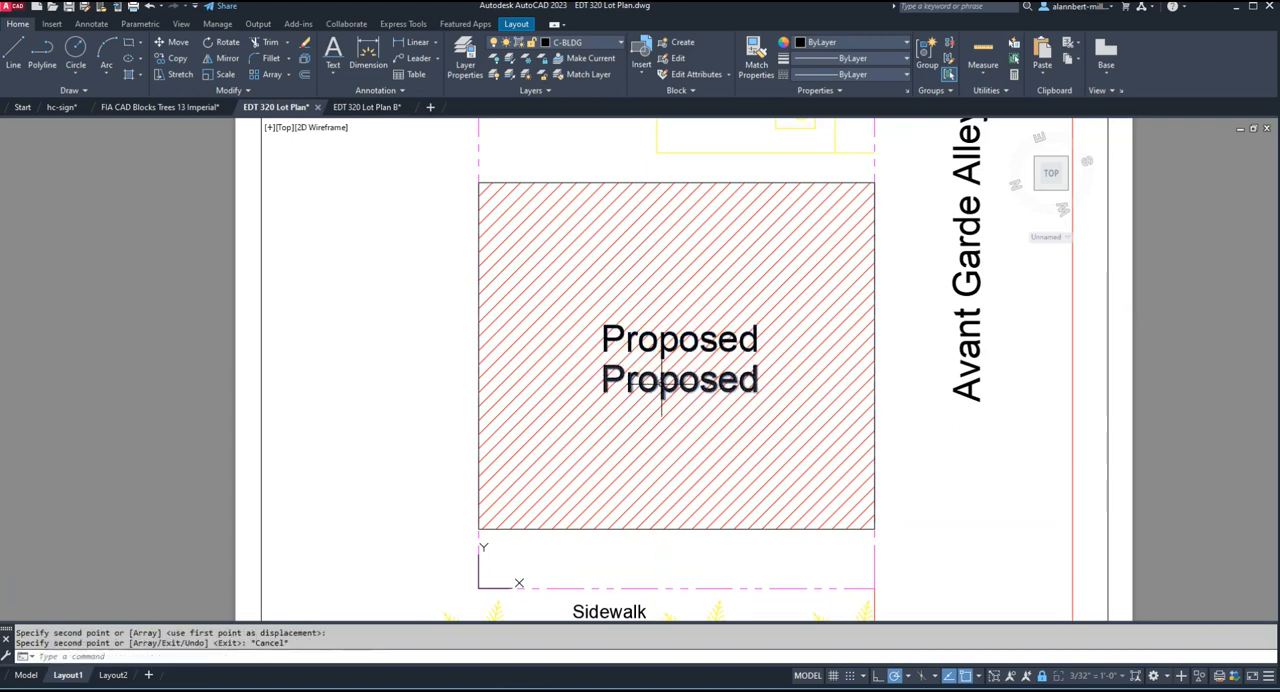
Change the wording of the lower "Proposed" copy to "Building".
double_click(664, 390)
text(Bu)
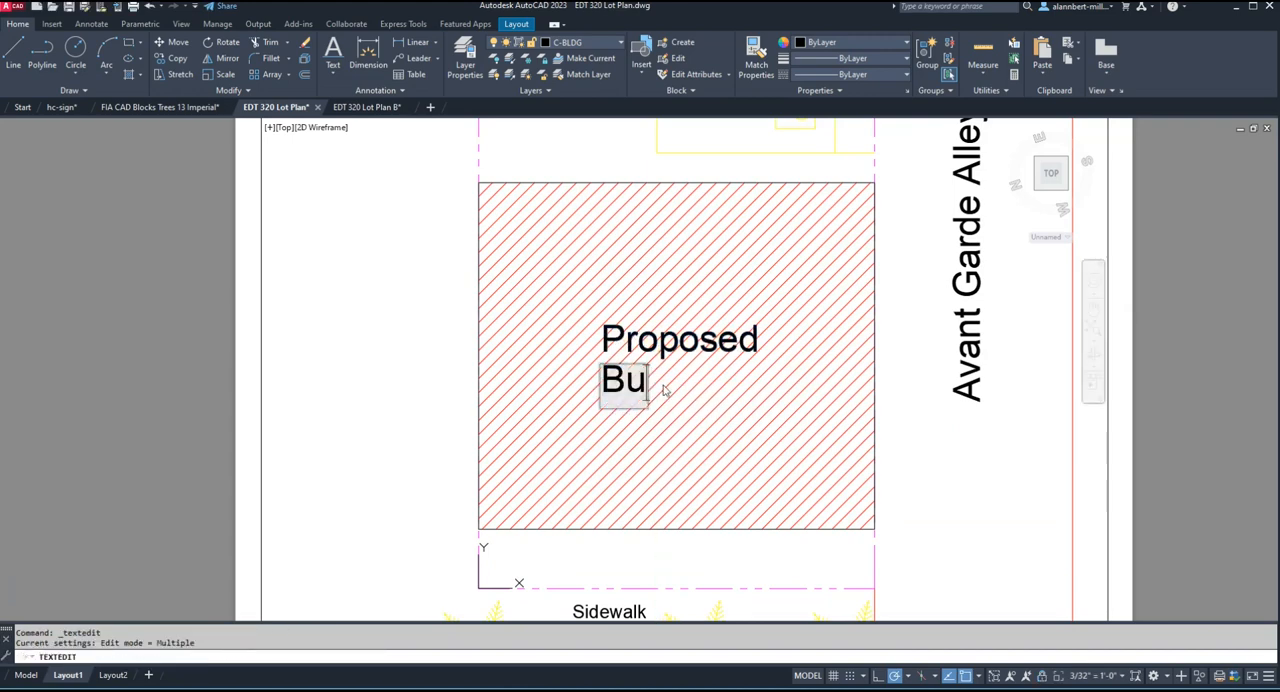
text(ilding)
scroll(665, 386, up, 2)
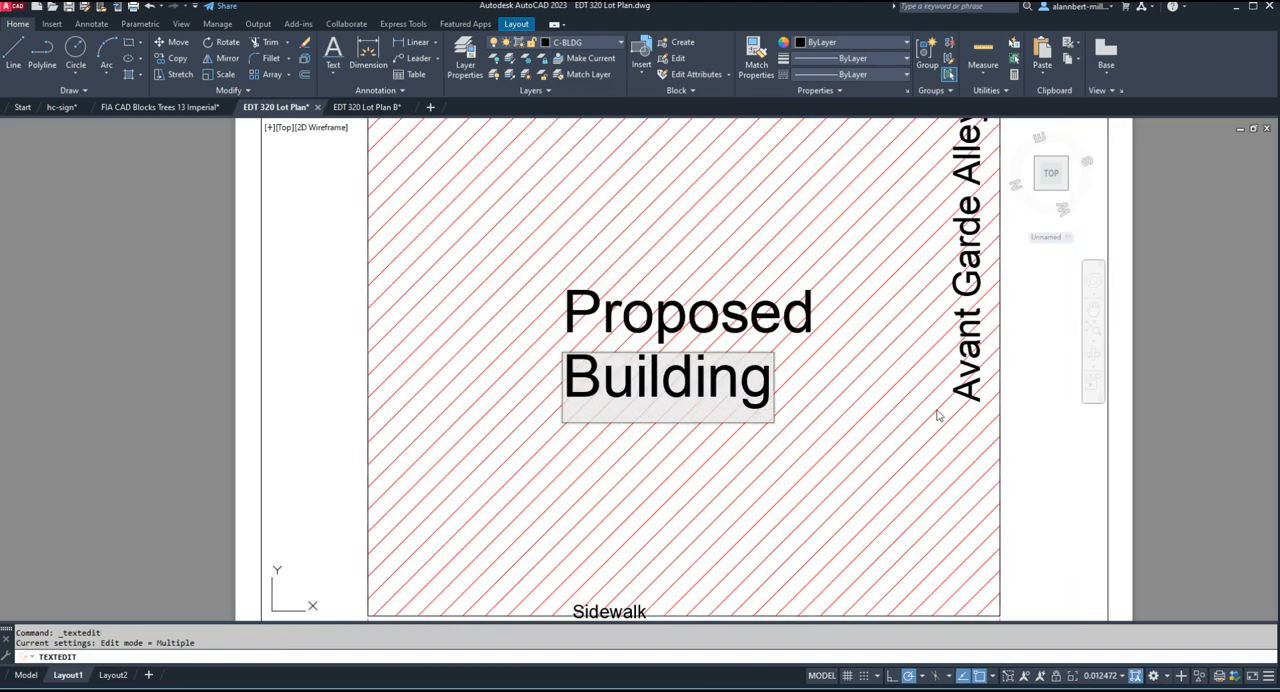
click(1022, 436)
scroll(1025, 436, down, 2)
scroll(1141, 399, down, 5)
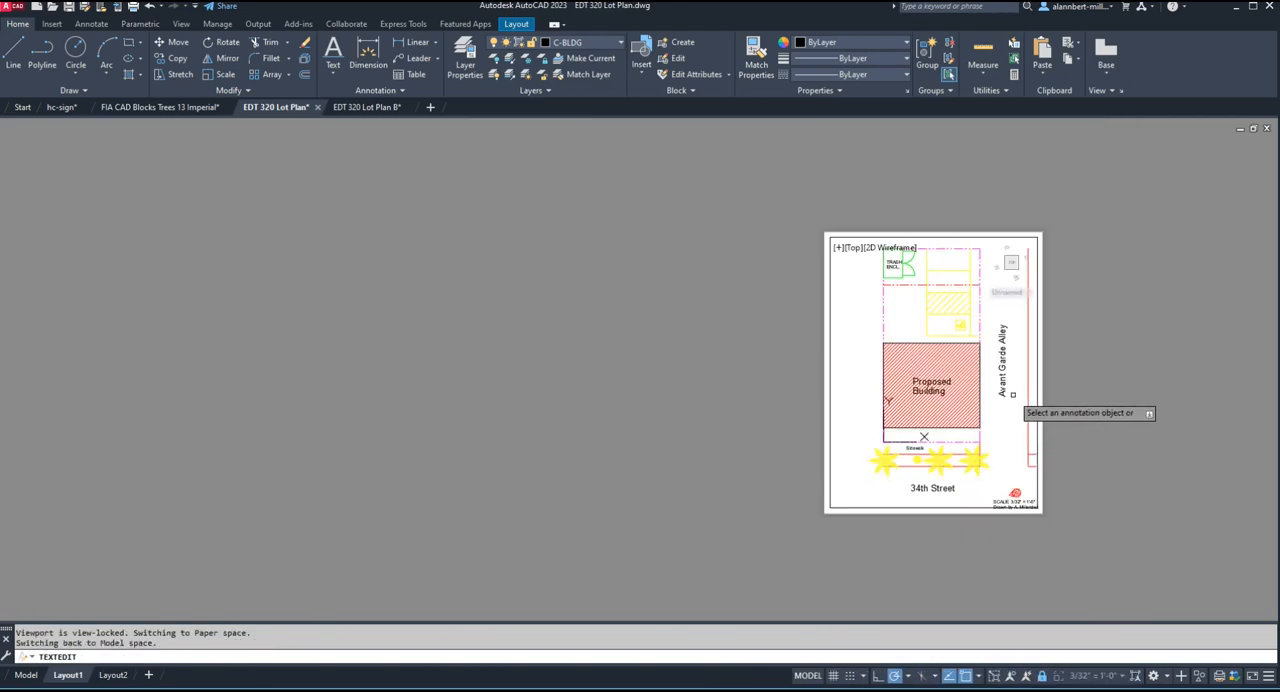
scroll(980, 403, up, 4)
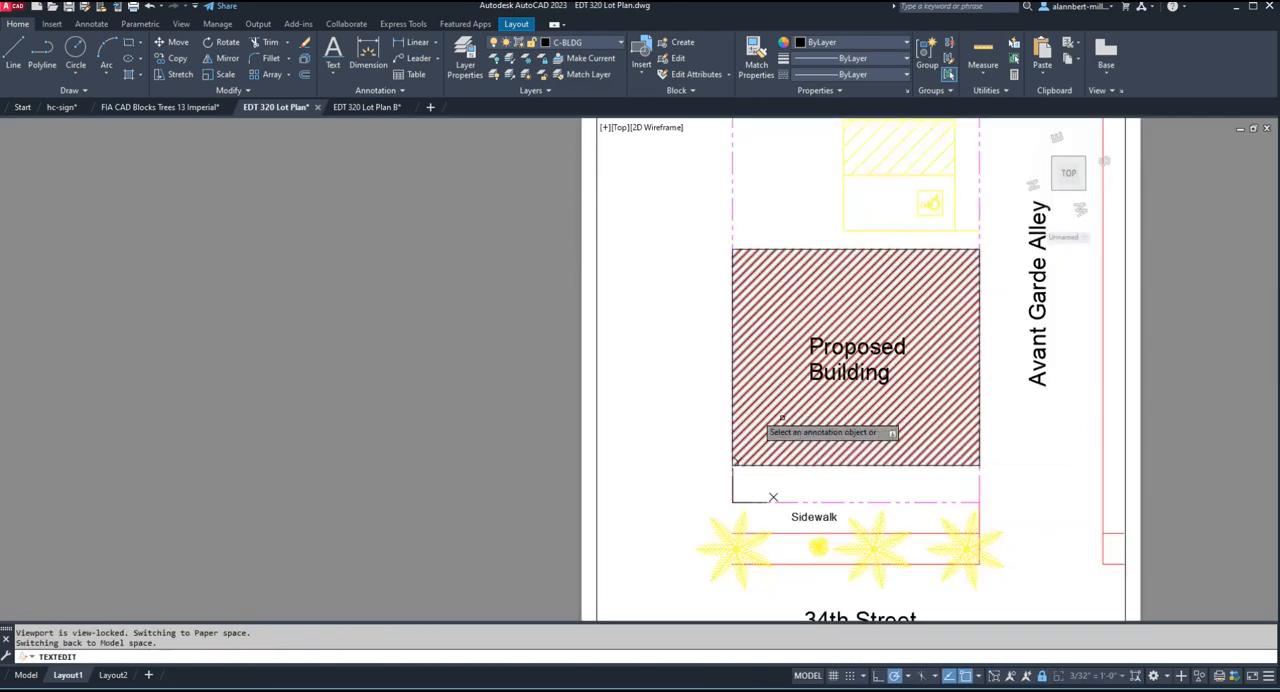
End the text editing and check the two-line label in Layout1 from both paper space and the viewport's model space.
double_click(484, 376)
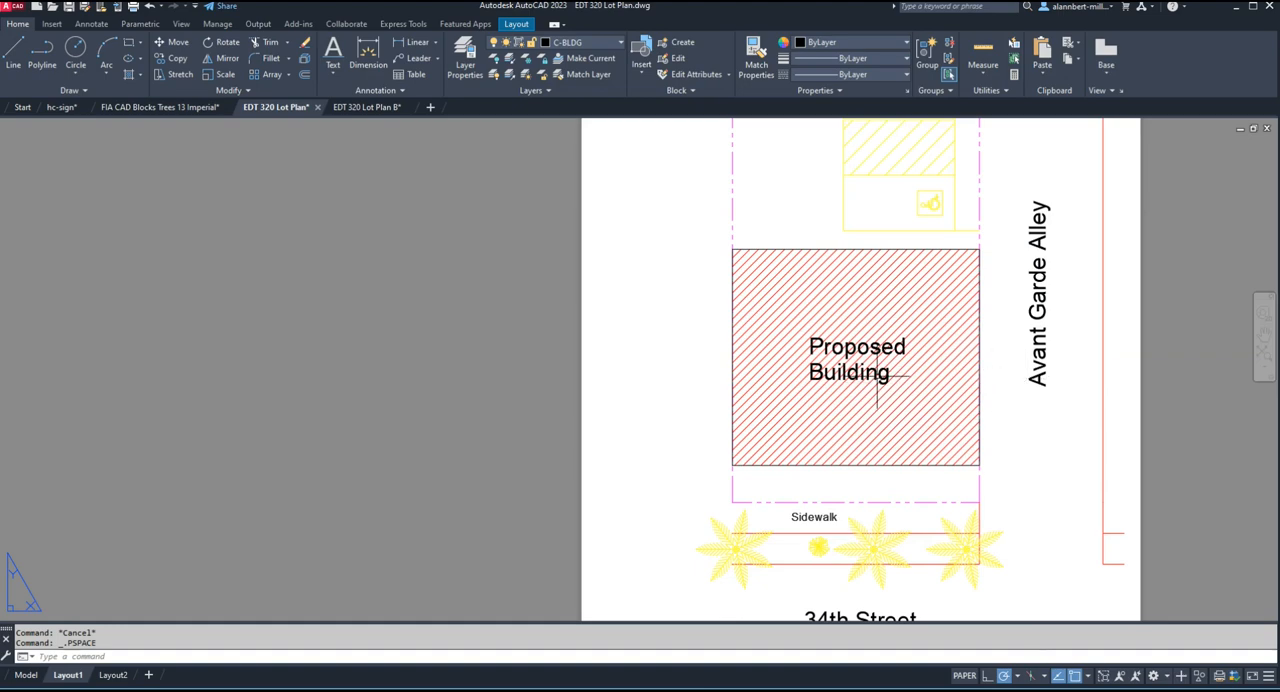
double_click(712, 387)
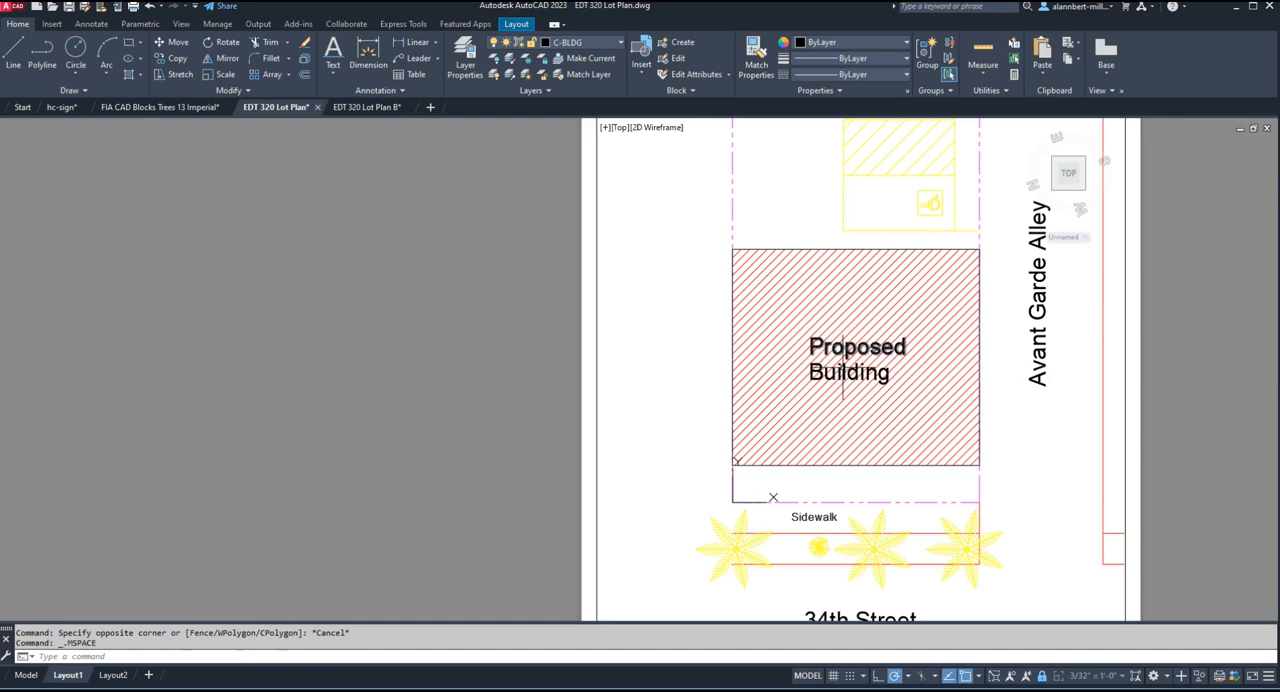
double_click(474, 422)
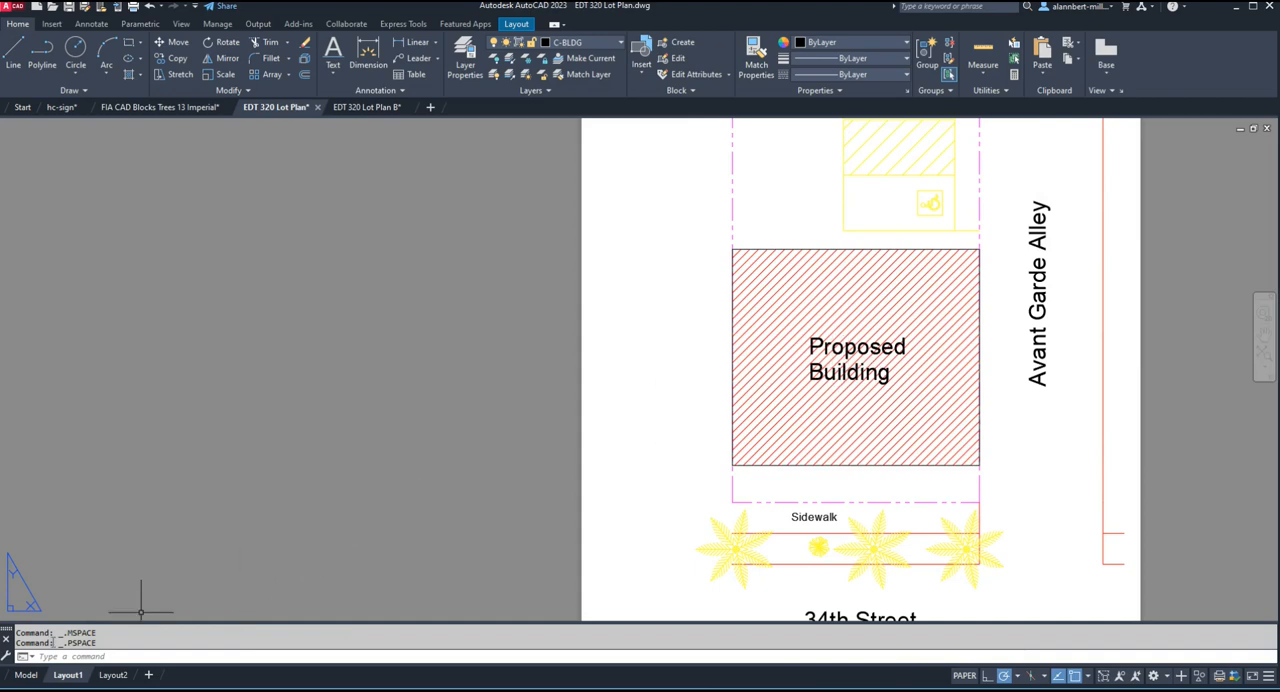
In the Model drawing, move the building's red hatch out of its outline to the open area right of the alley line.
click(22, 675)
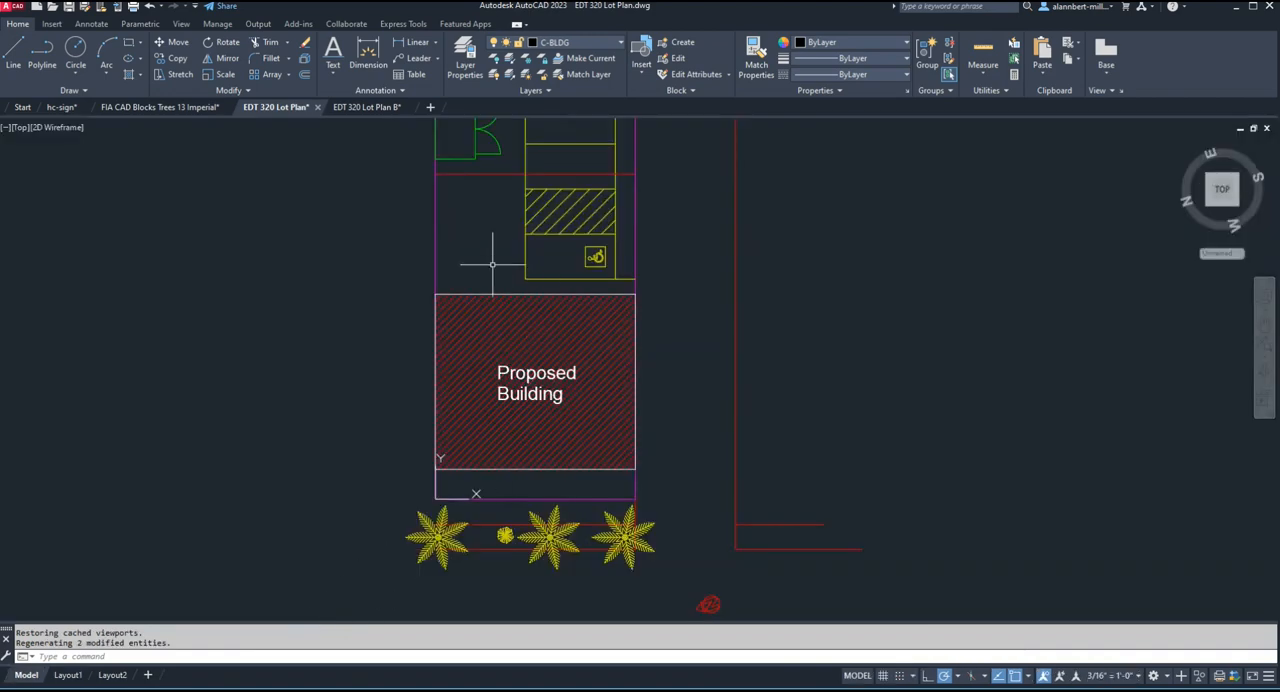
text(m)
key(Return)
click(546, 340)
key(Return)
click(533, 337)
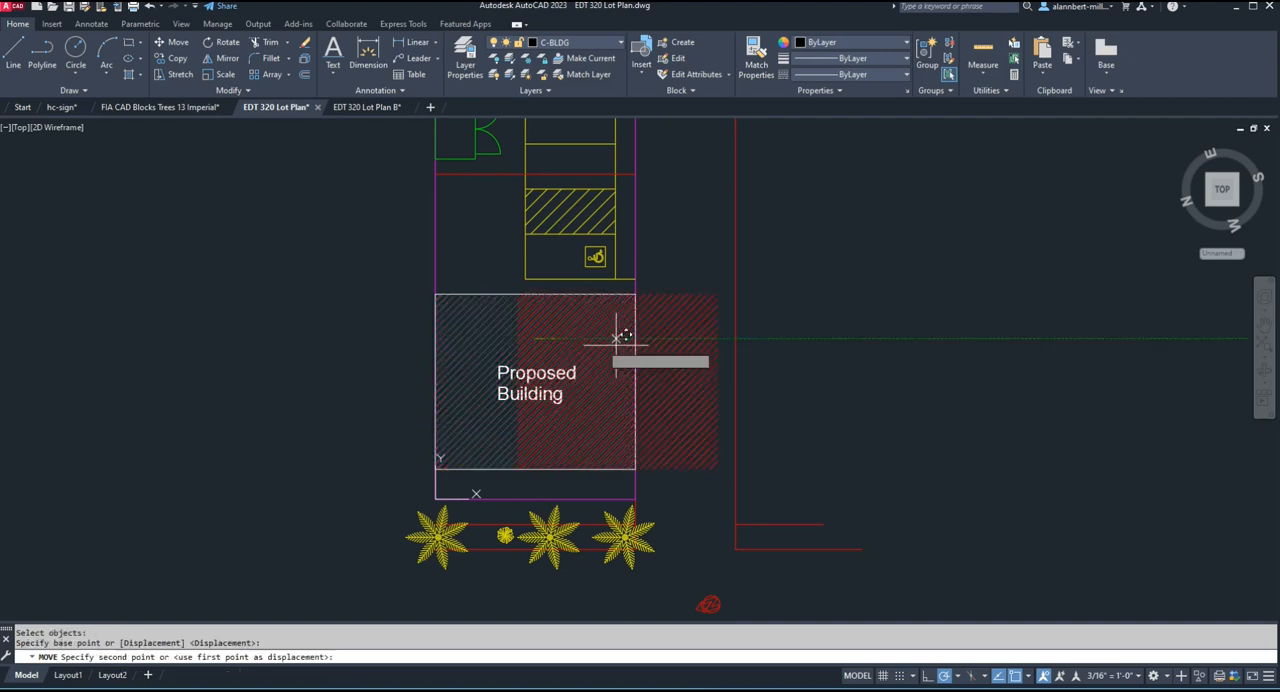
click(878, 322)
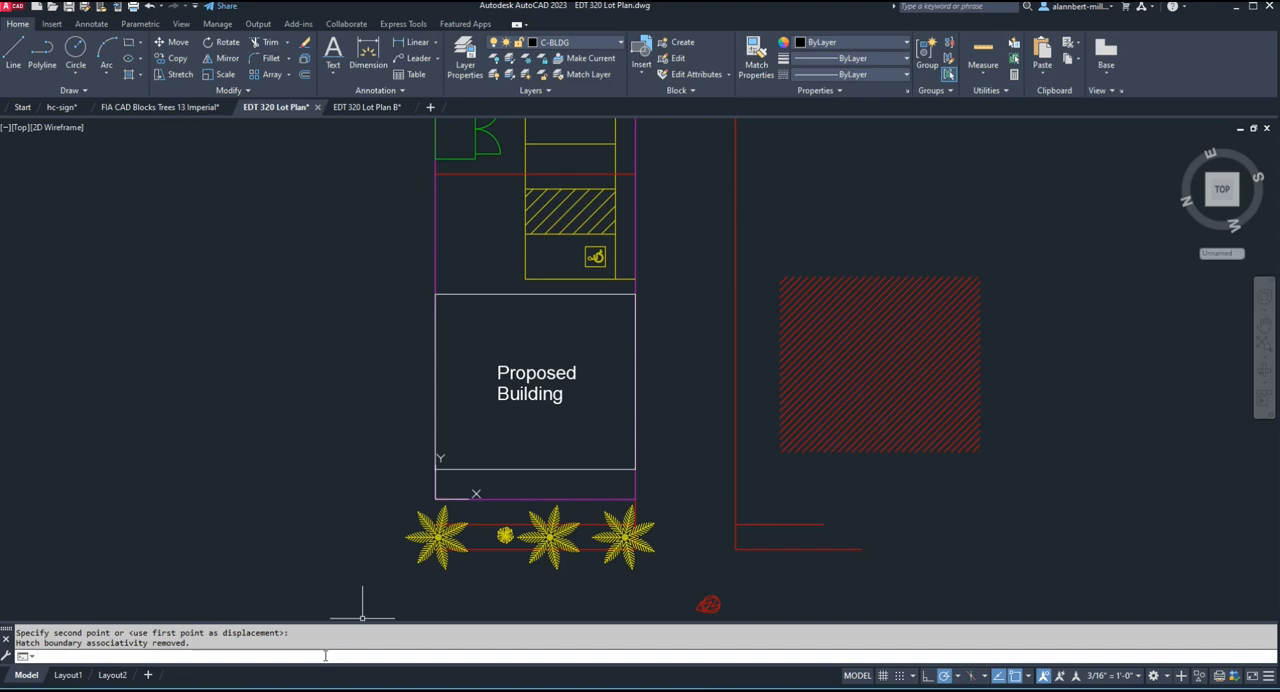
Create a new hatch inside the building outline, leaving the "Proposed Building" text clear as an island.
key(Return)
click(520, 348)
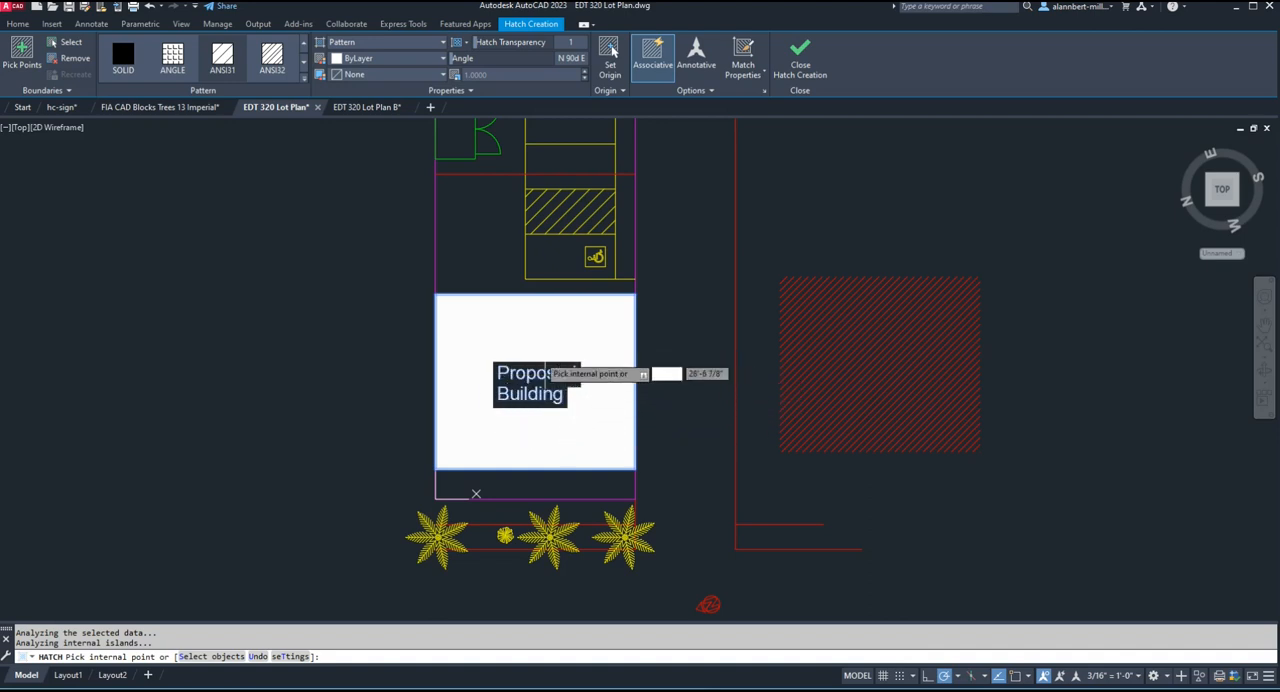
click(788, 78)
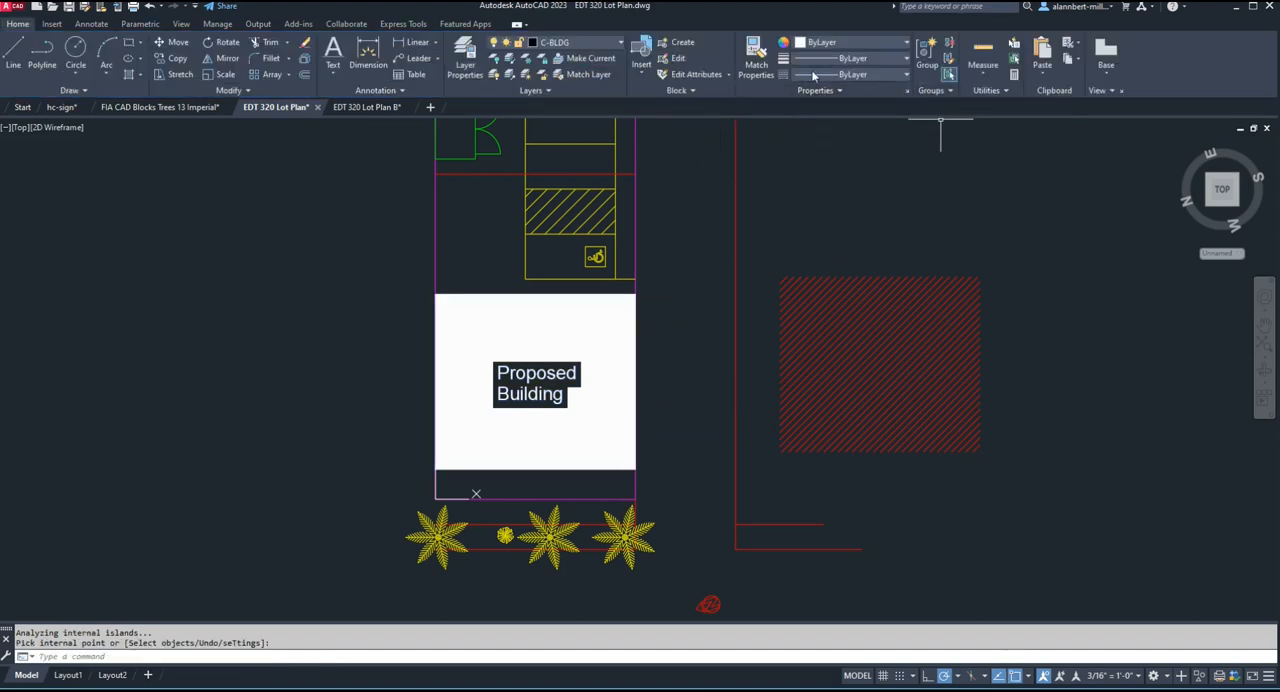
Match the properties of the new building hatch to the red diagonal hatch placed right of the alley.
click(756, 60)
click(826, 332)
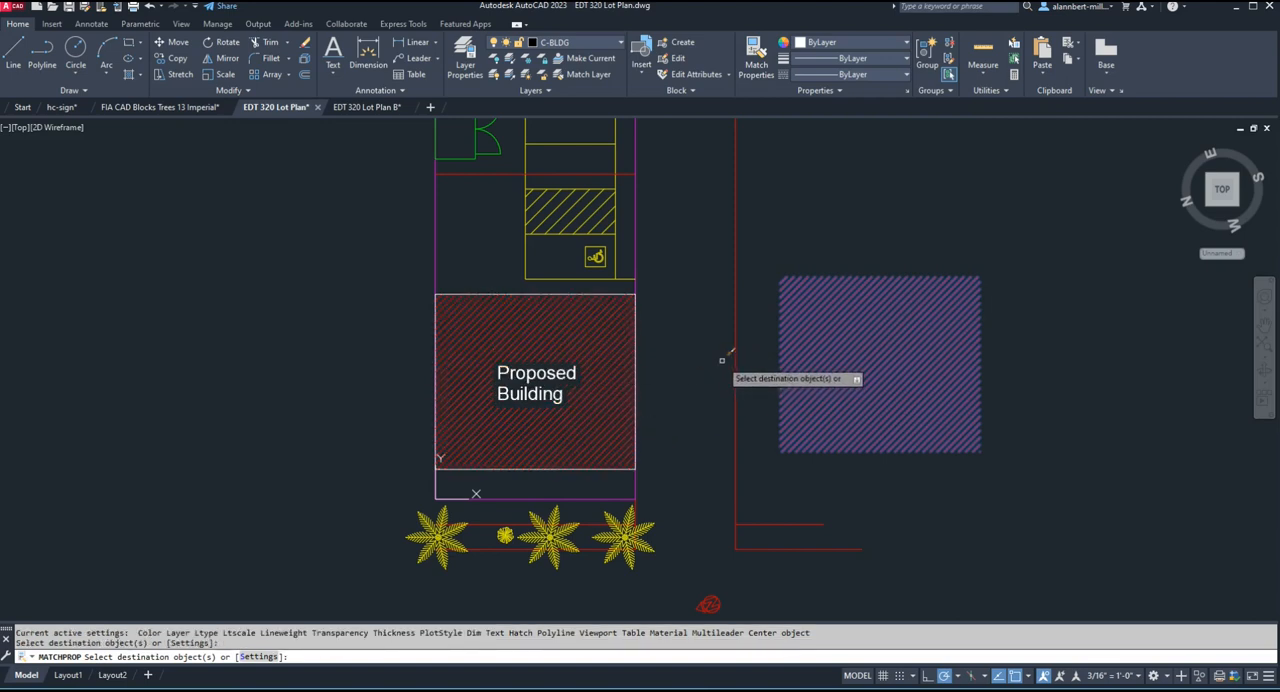
key(Escape)
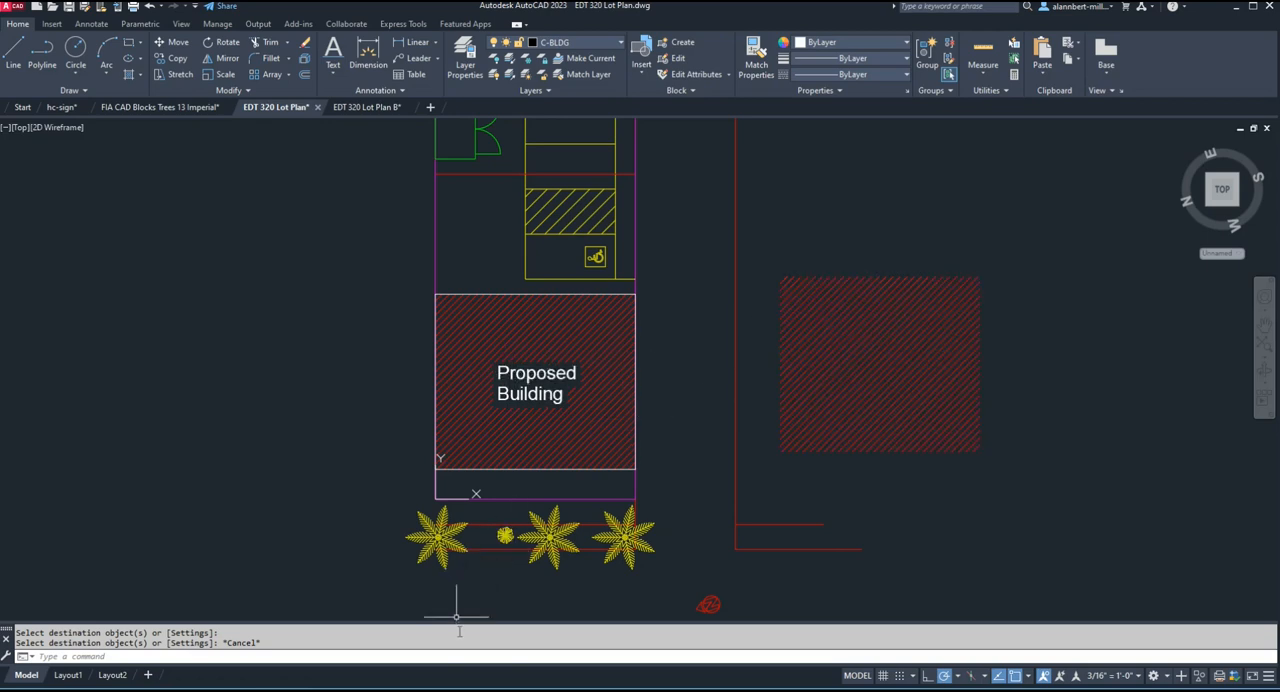
In Layout1, examine how the new building hatch breaks around the "Proposed Building" label on the sheet.
scroll(460, 632, up, 1)
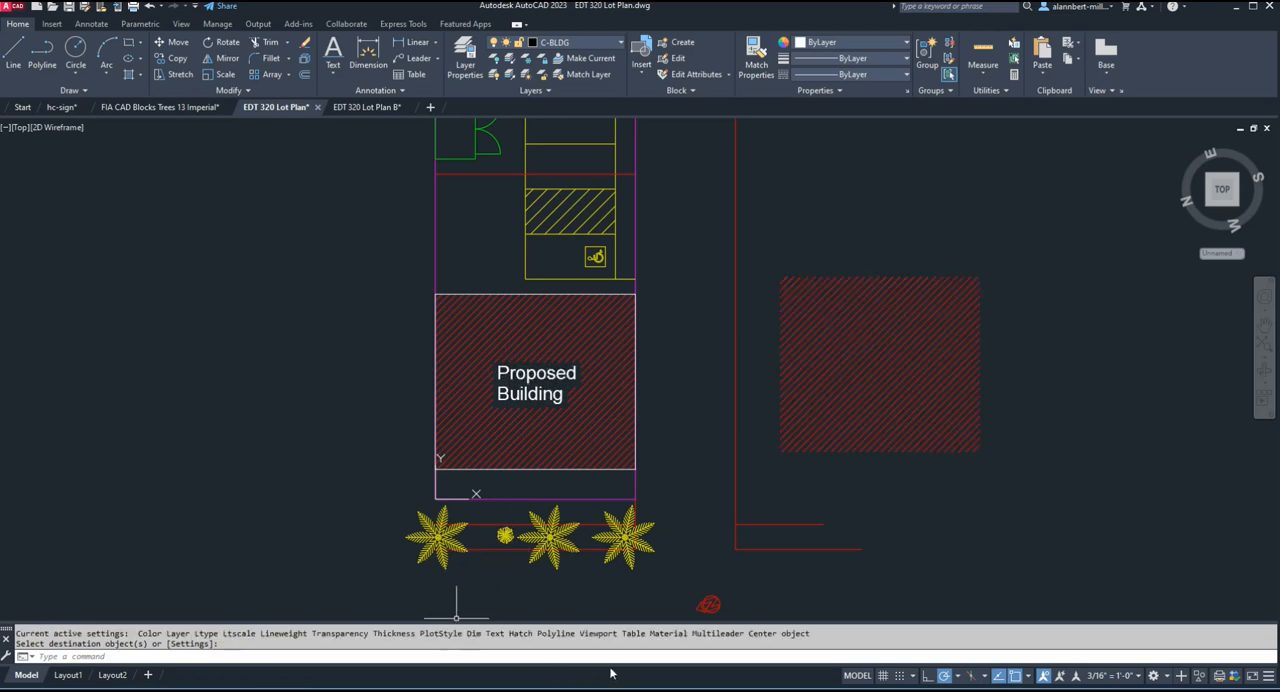
click(68, 675)
scroll(920, 319, down, 2)
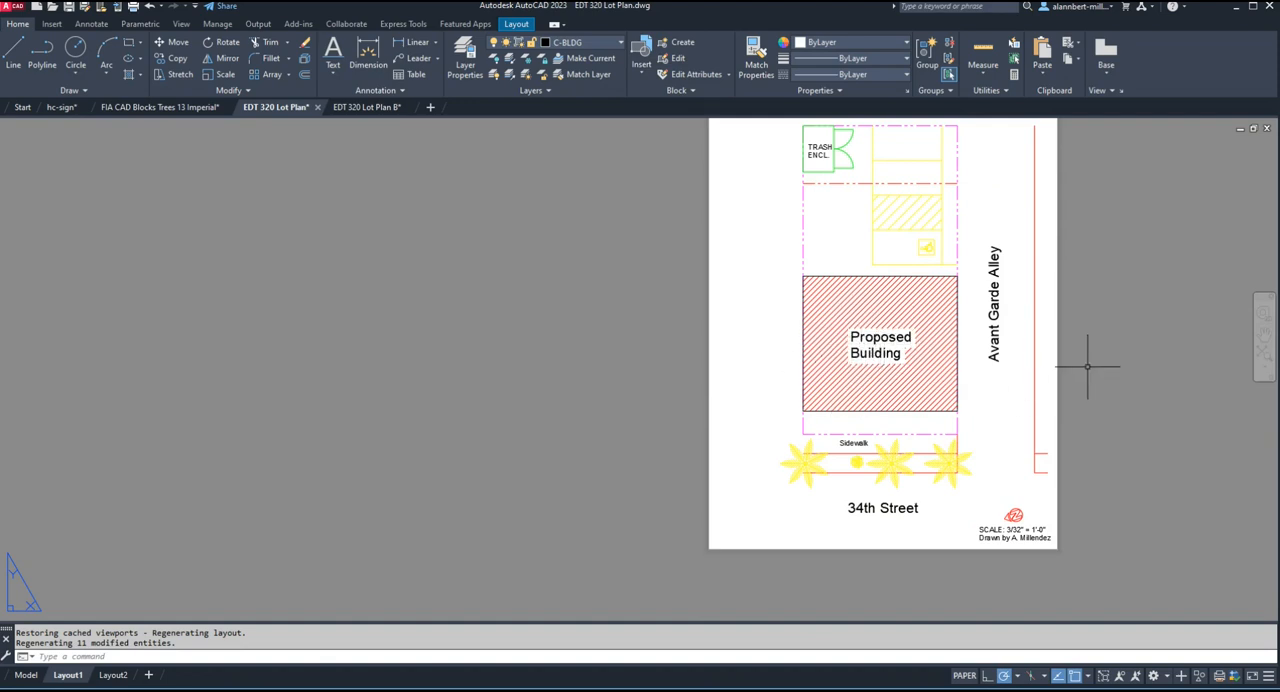
scroll(1100, 357, down, 1)
scroll(1102, 358, up, 1)
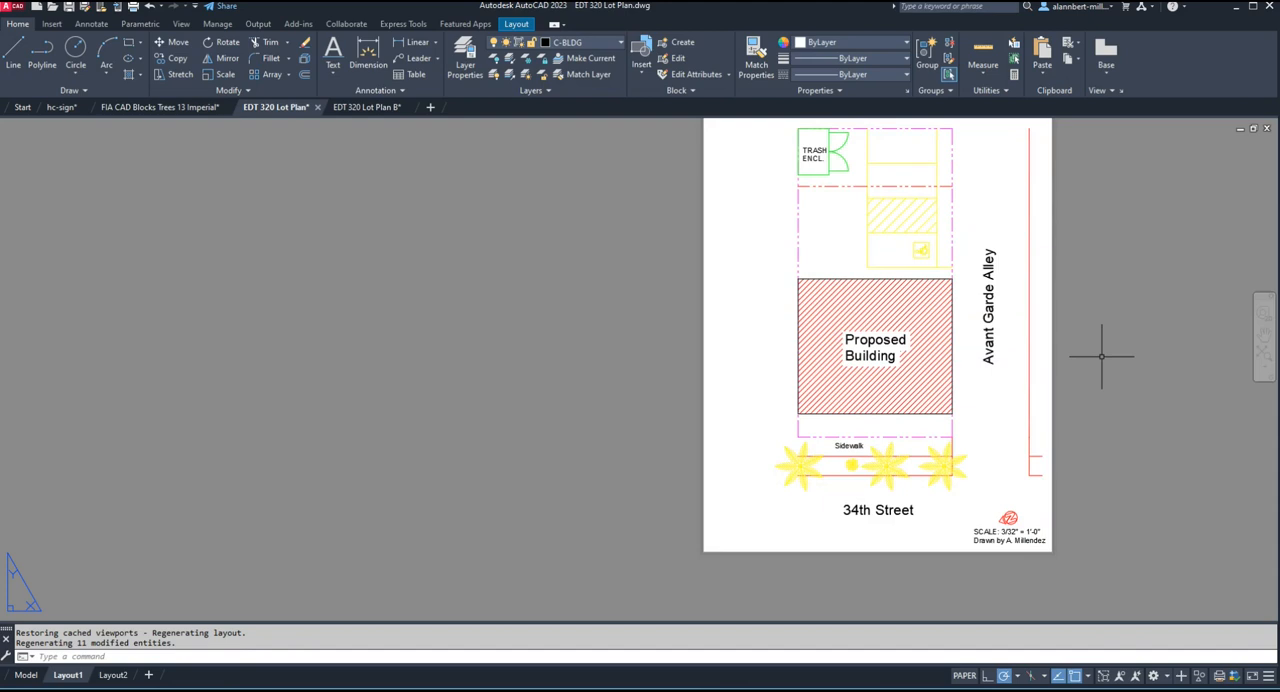
Switch to the PDF conversion table, review the text heights for the architectural scales, and return to AutoCAD.
mouse_move(938, 688)
click(938, 630)
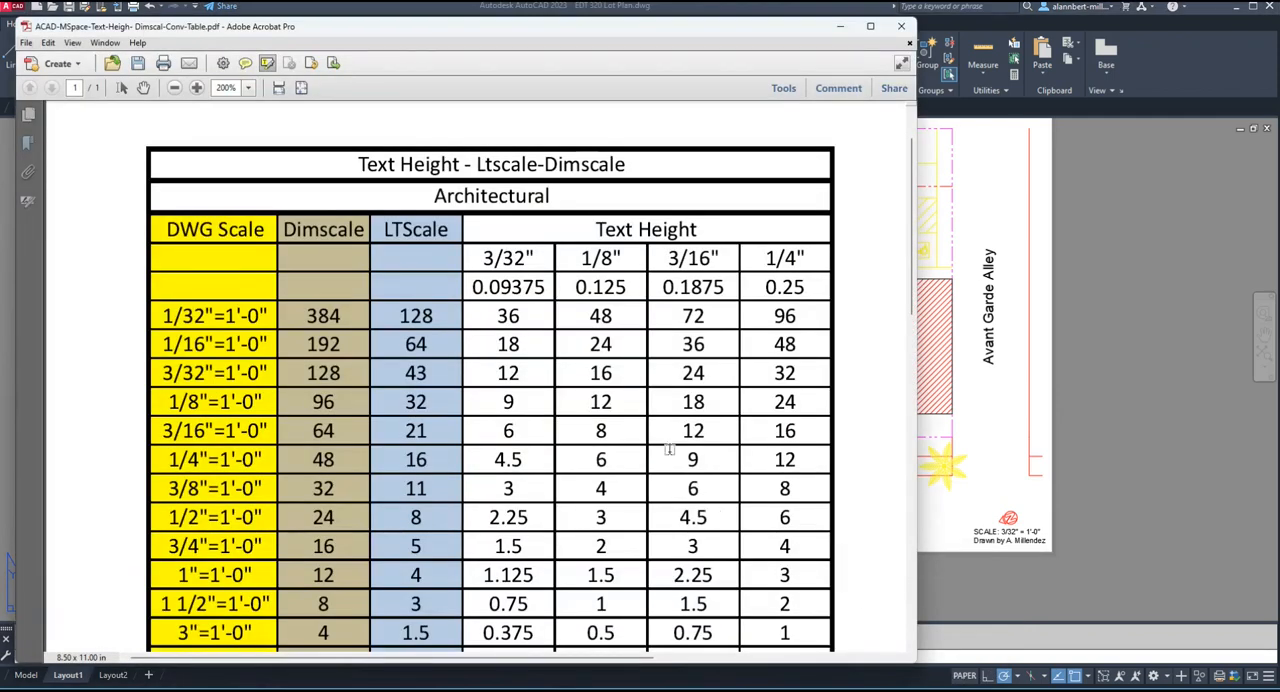
scroll(641, 409, down, 2)
scroll(641, 408, up, 1)
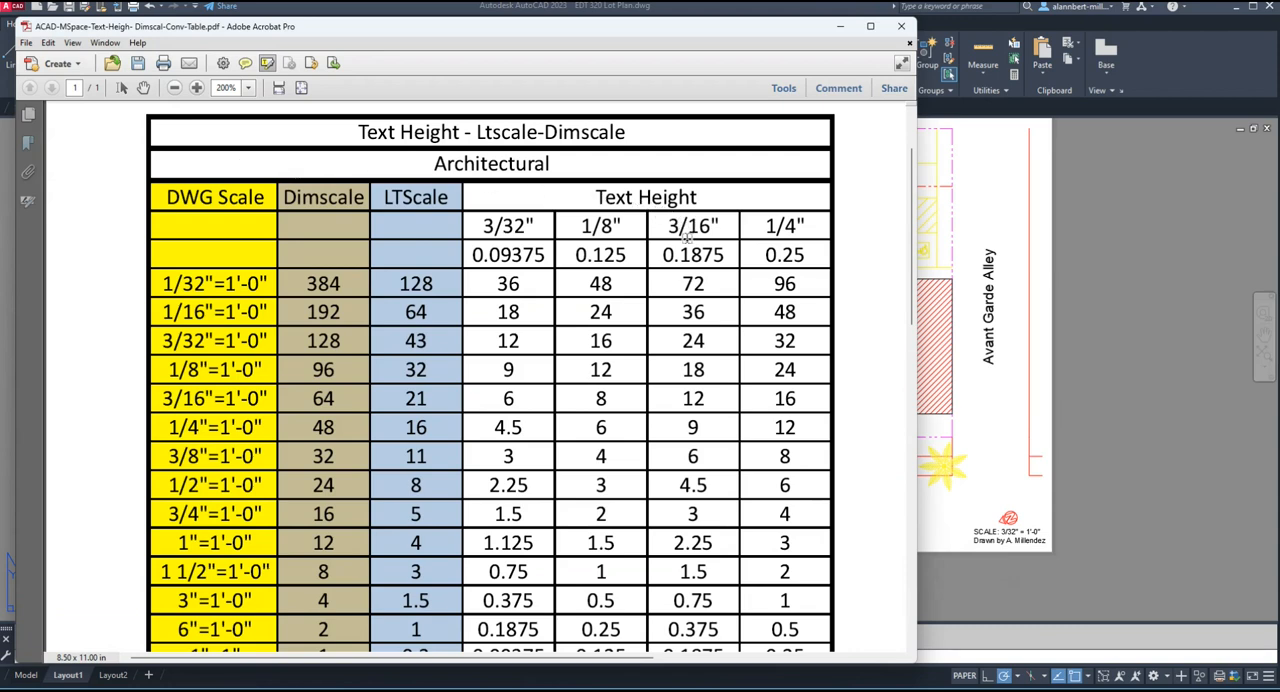
scroll(576, 268, down, 2)
scroll(577, 272, up, 1)
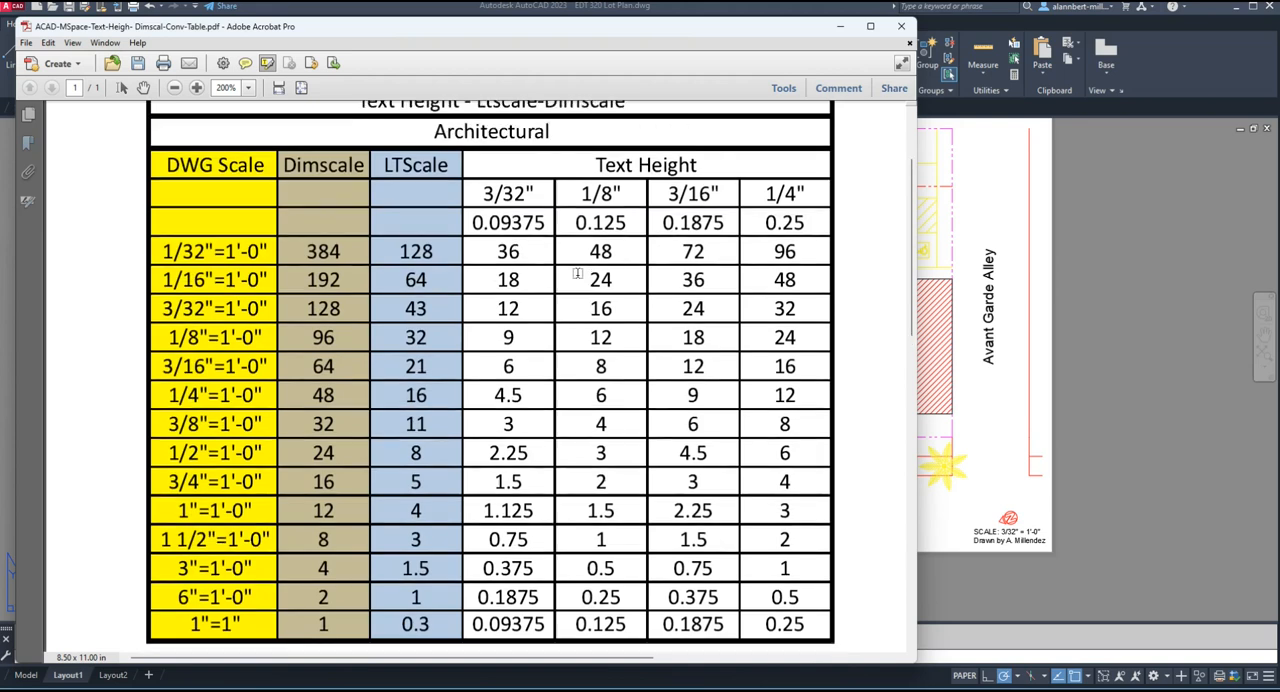
click(1129, 310)
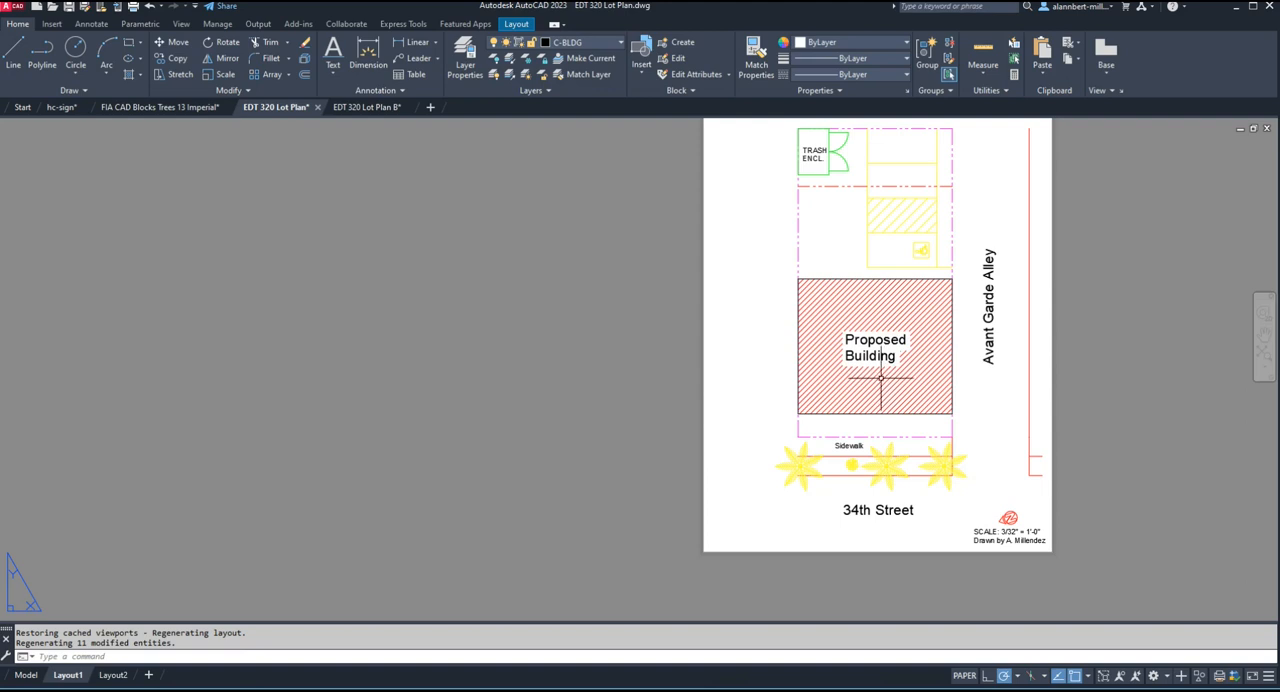
In the Model drawing, move the new hatch with the text gap out of the building to the open area left of the lot.
click(30, 677)
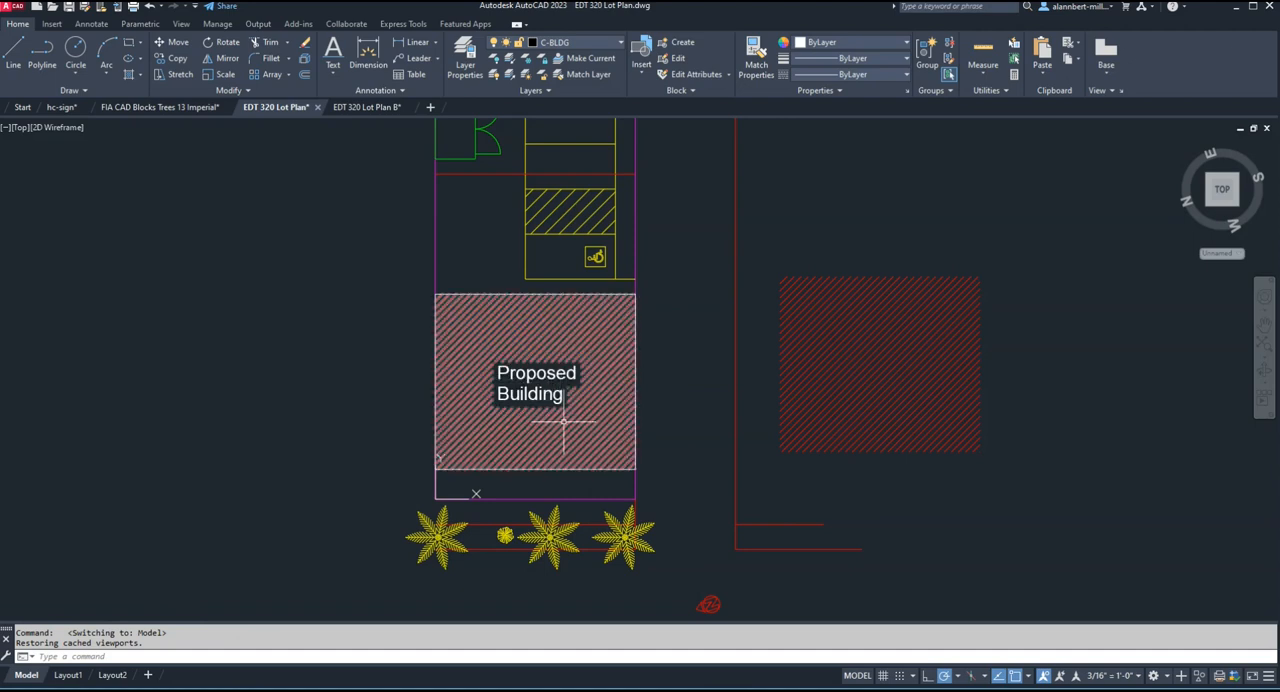
text(m)
key(Return)
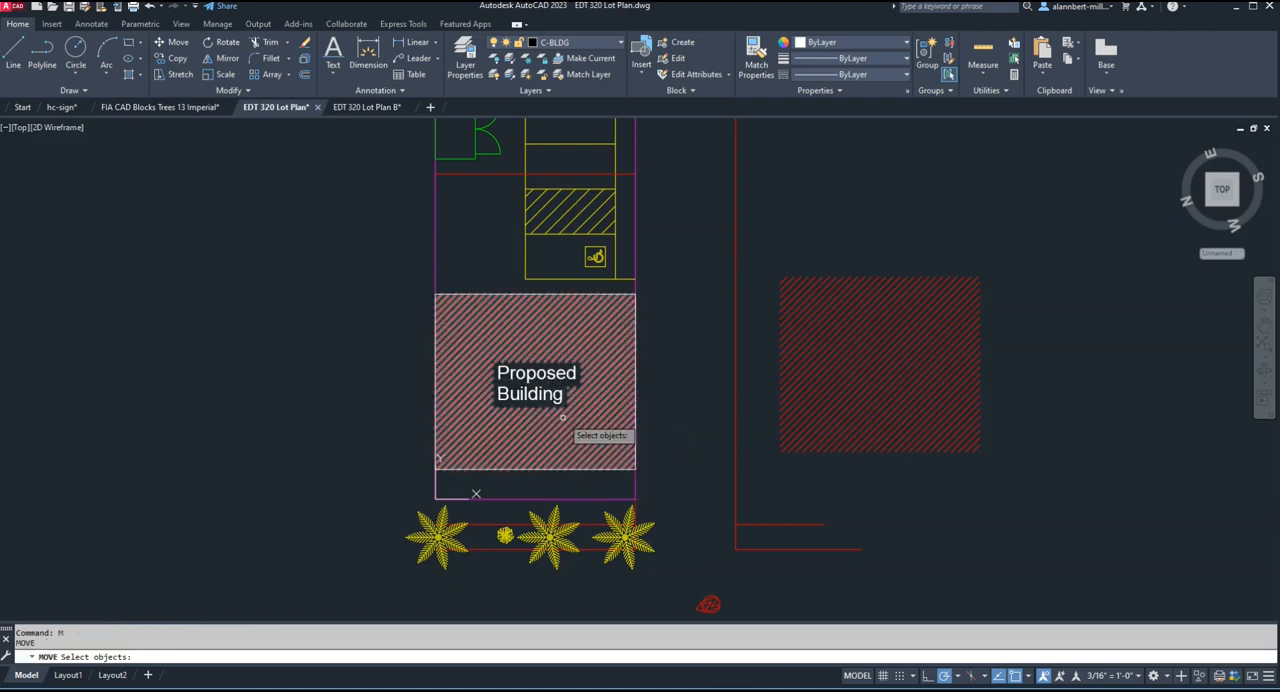
click(555, 418)
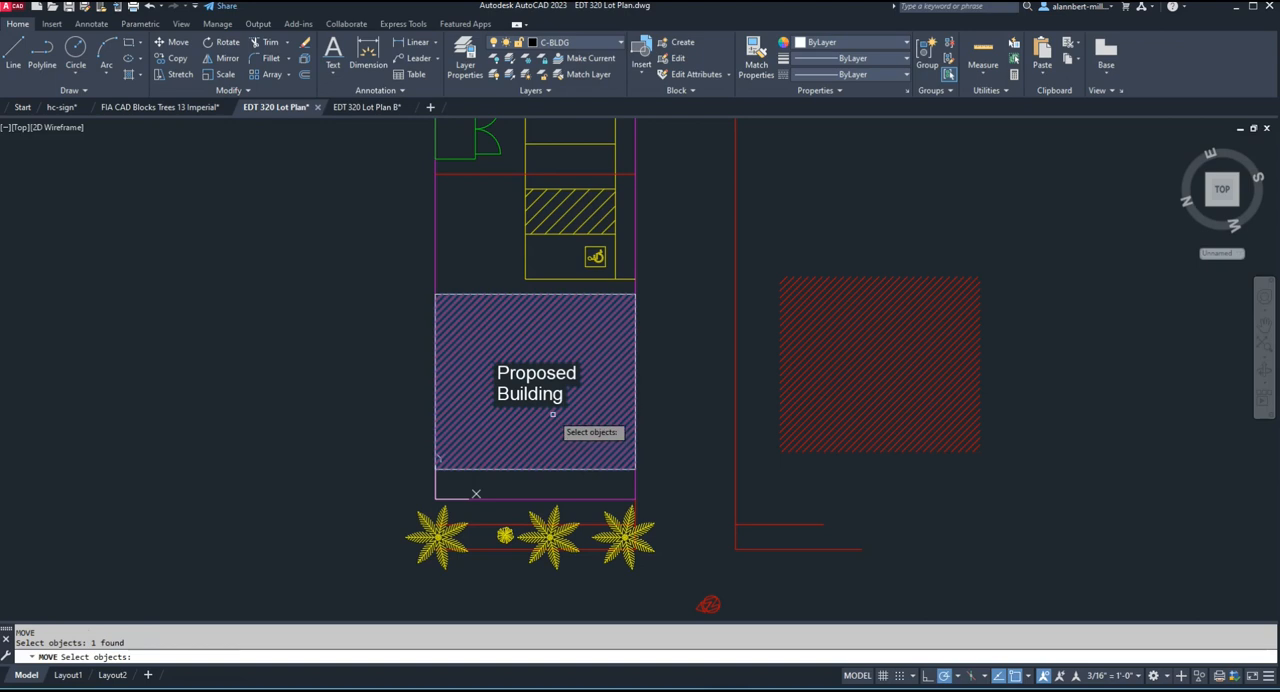
key(Return)
click(557, 420)
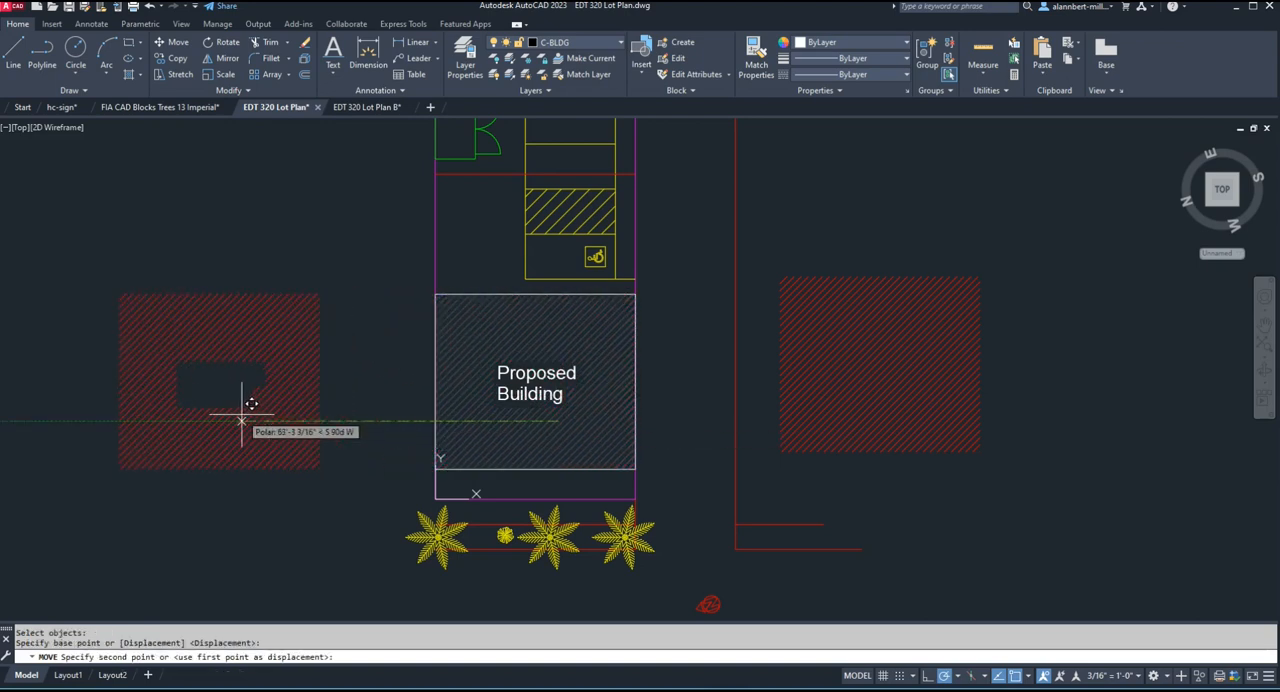
click(240, 420)
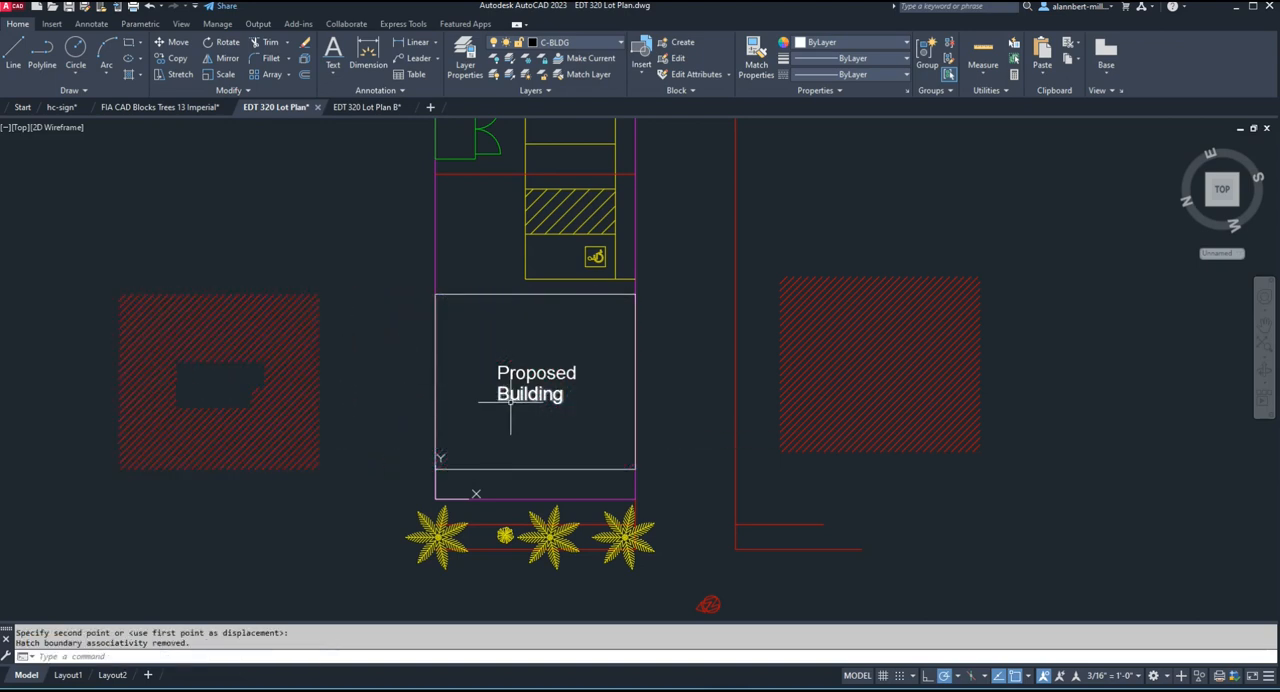
Move both lines of the "Proposed Building" text out of the building to the open area above the relocated hatch.
text(m)
key(Return)
click(545, 398)
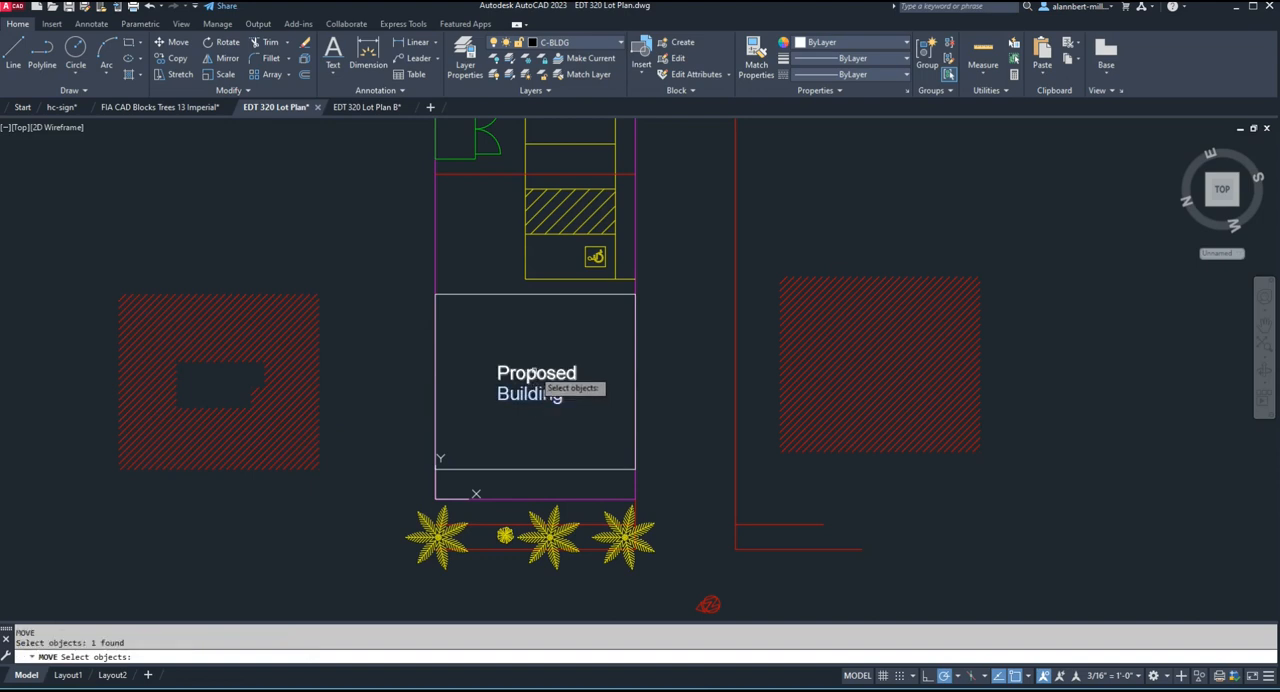
click(539, 374)
key(Return)
click(541, 374)
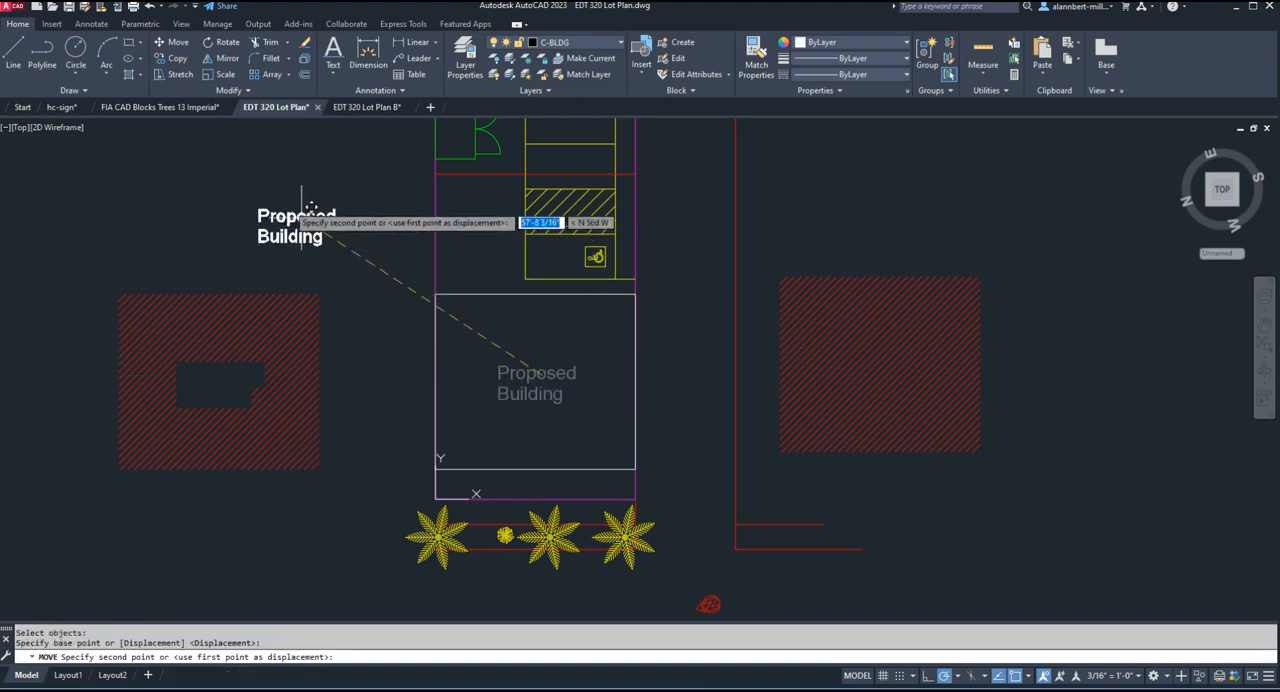
click(285, 204)
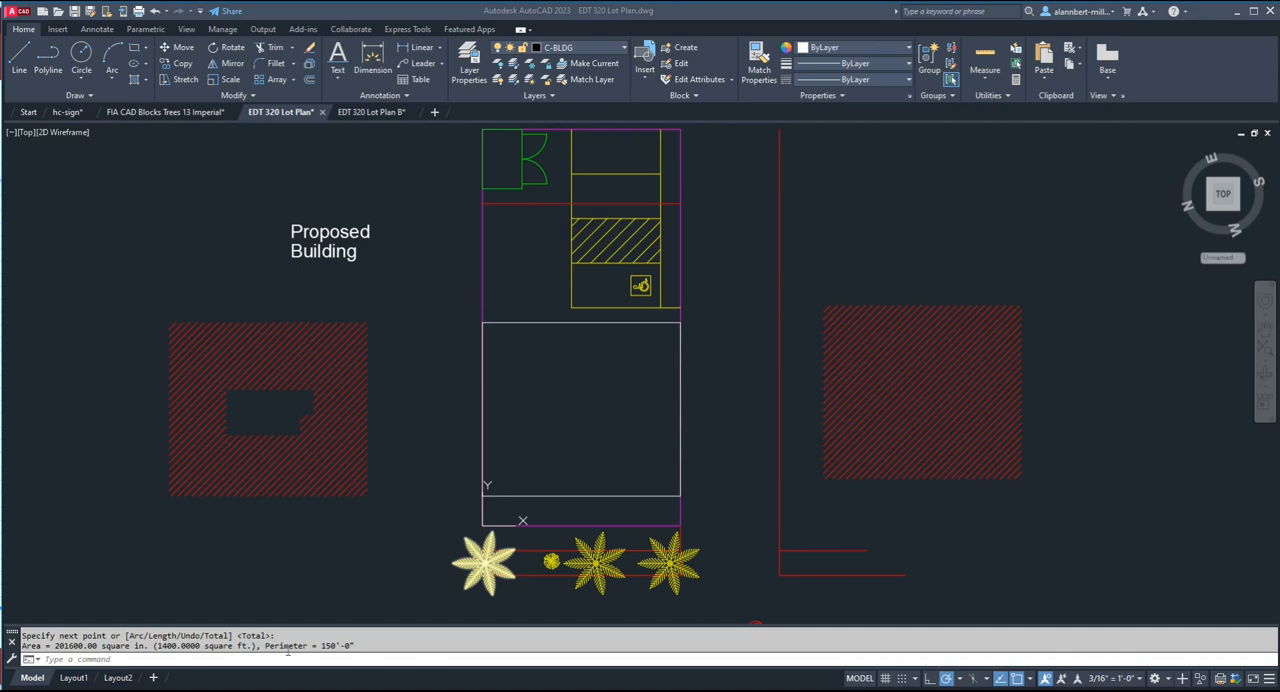
Measure the area of the proposed building by picking the corners of its outline.
text(ar)
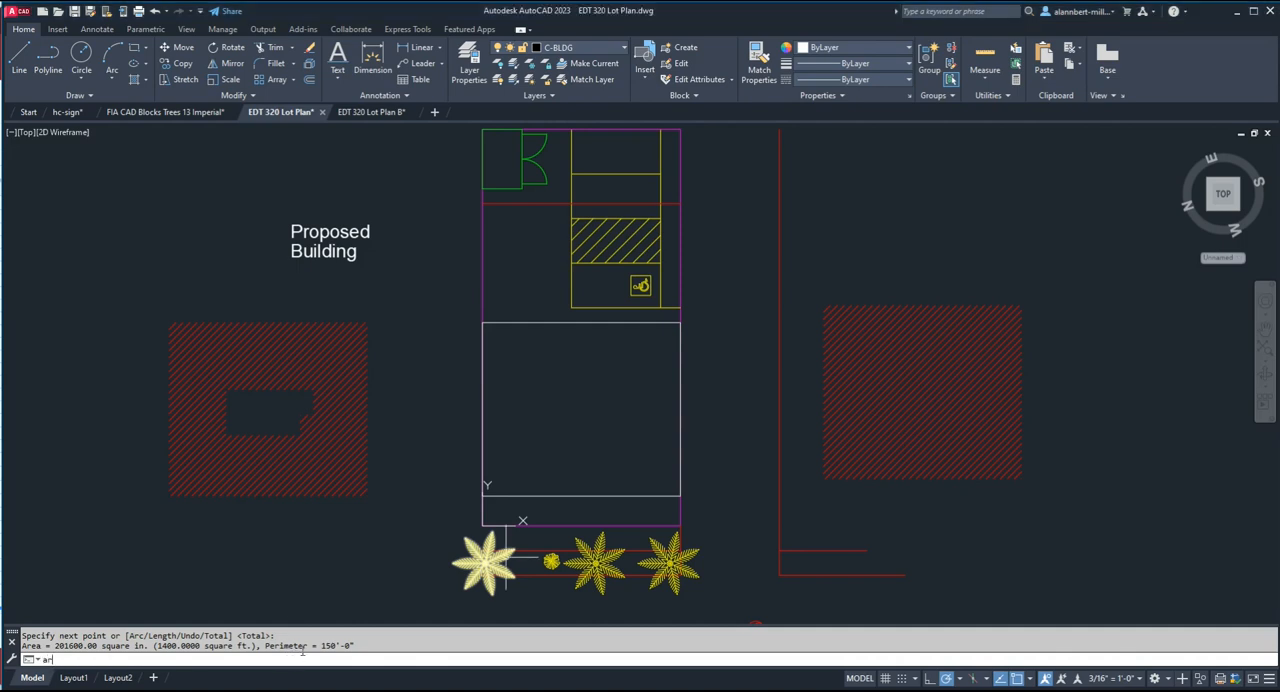
key(Return)
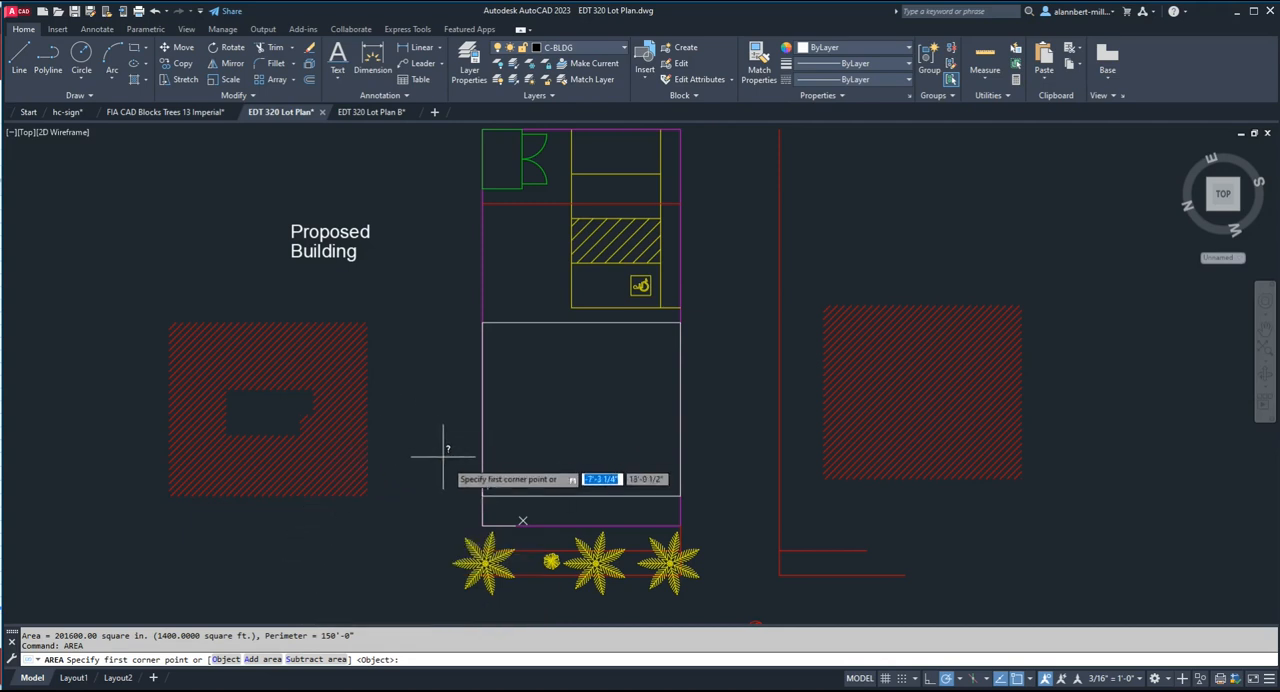
click(483, 494)
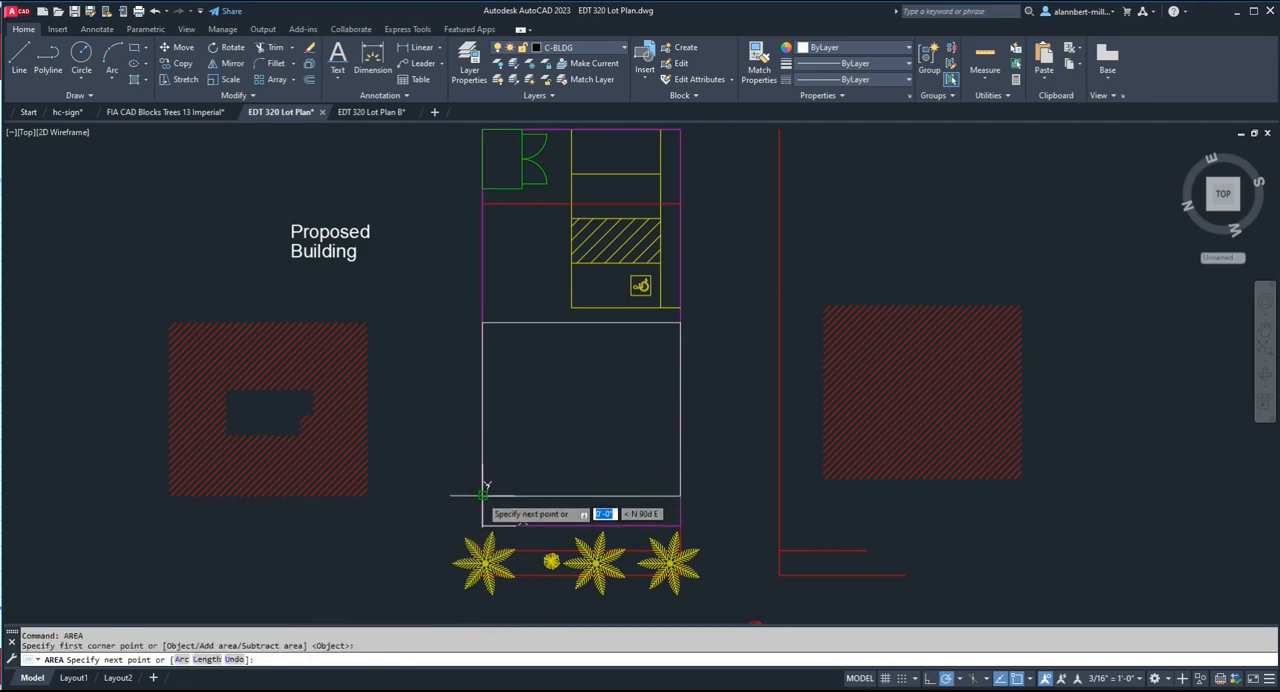
click(484, 323)
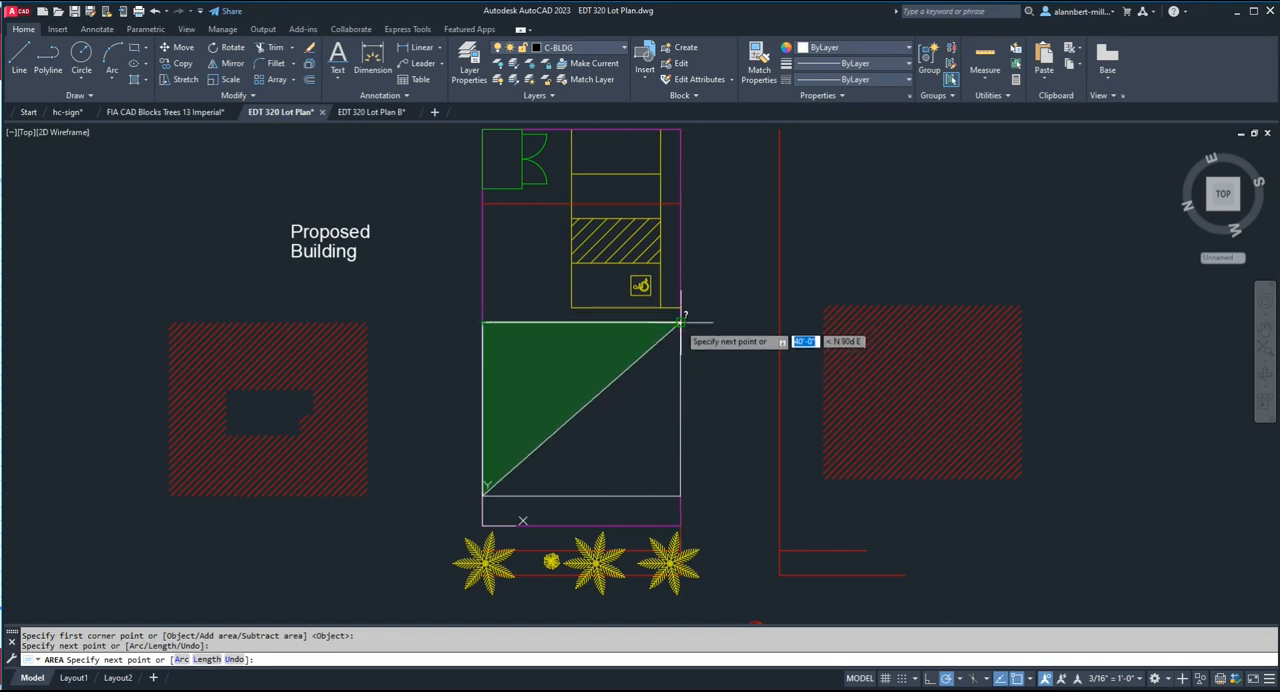
click(680, 322)
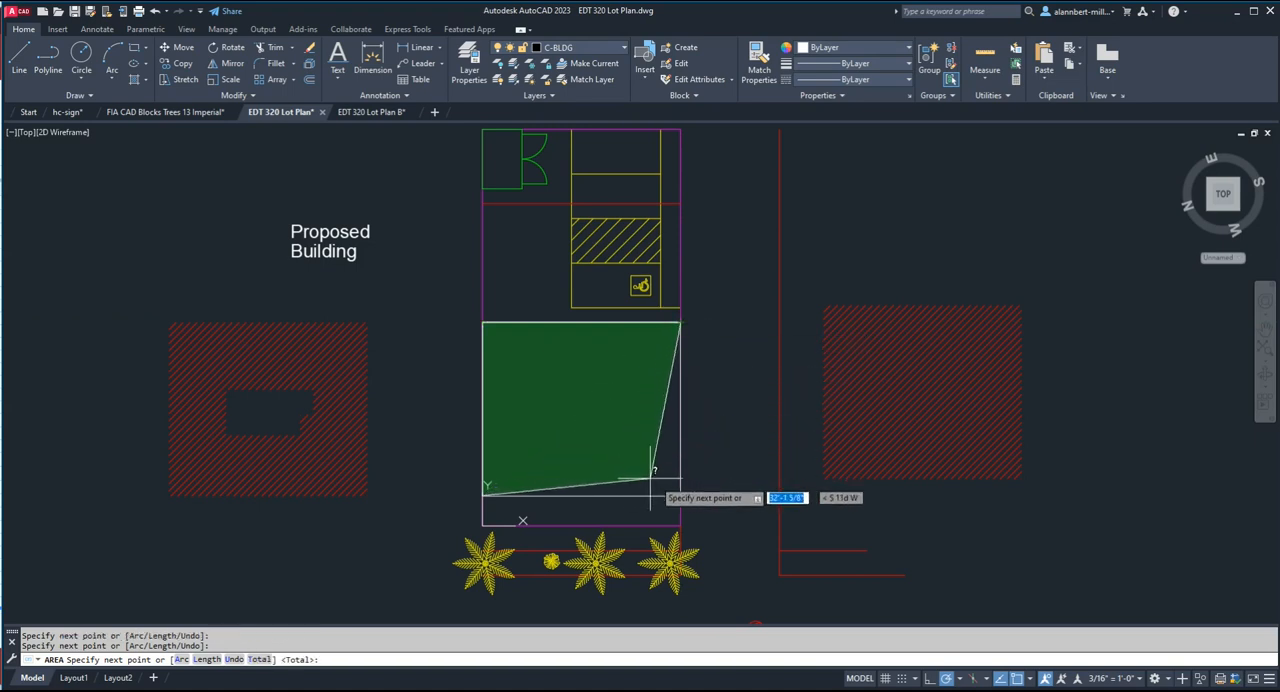
click(680, 524)
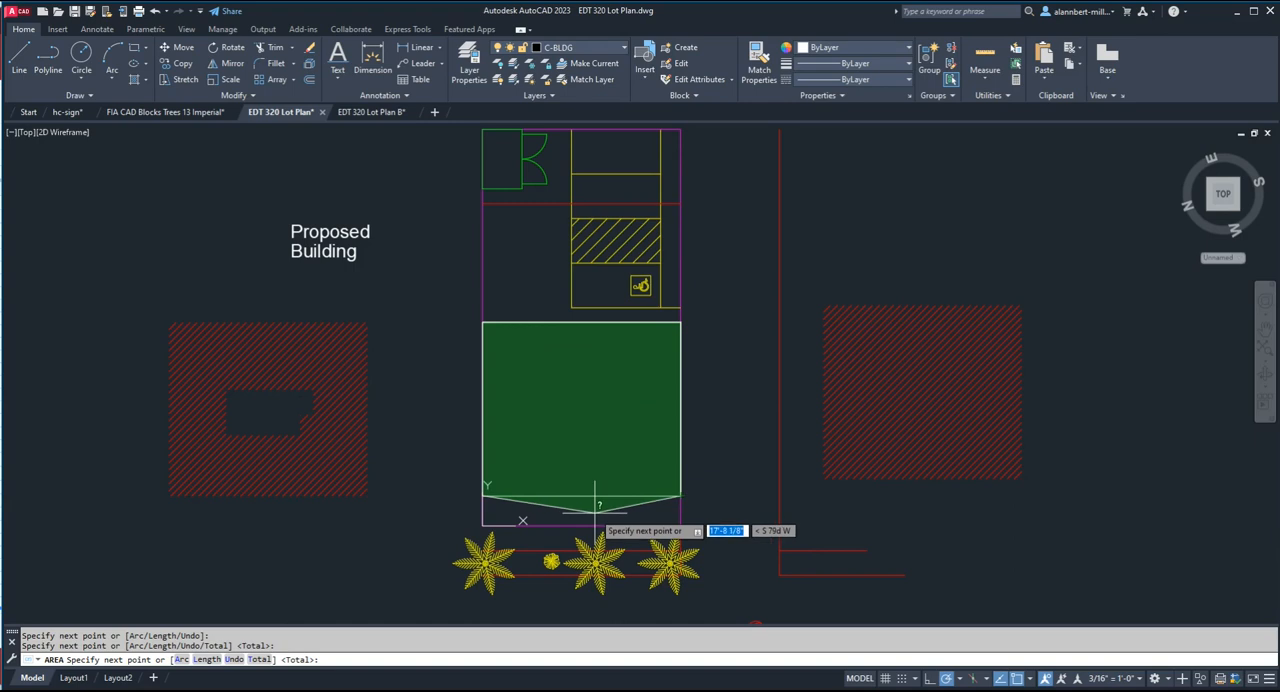
key(Return)
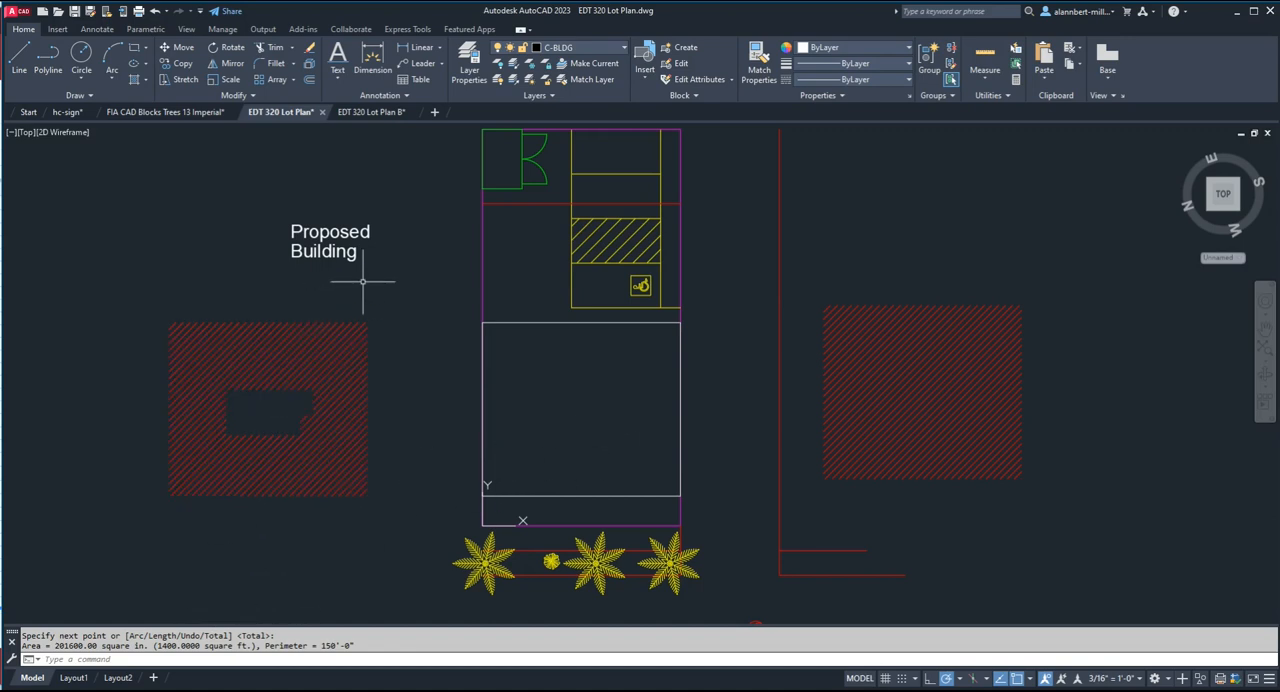
Move both lines of the "Proposed Building" text back inside the empty building outline.
text(m)
key(Return)
click(360, 231)
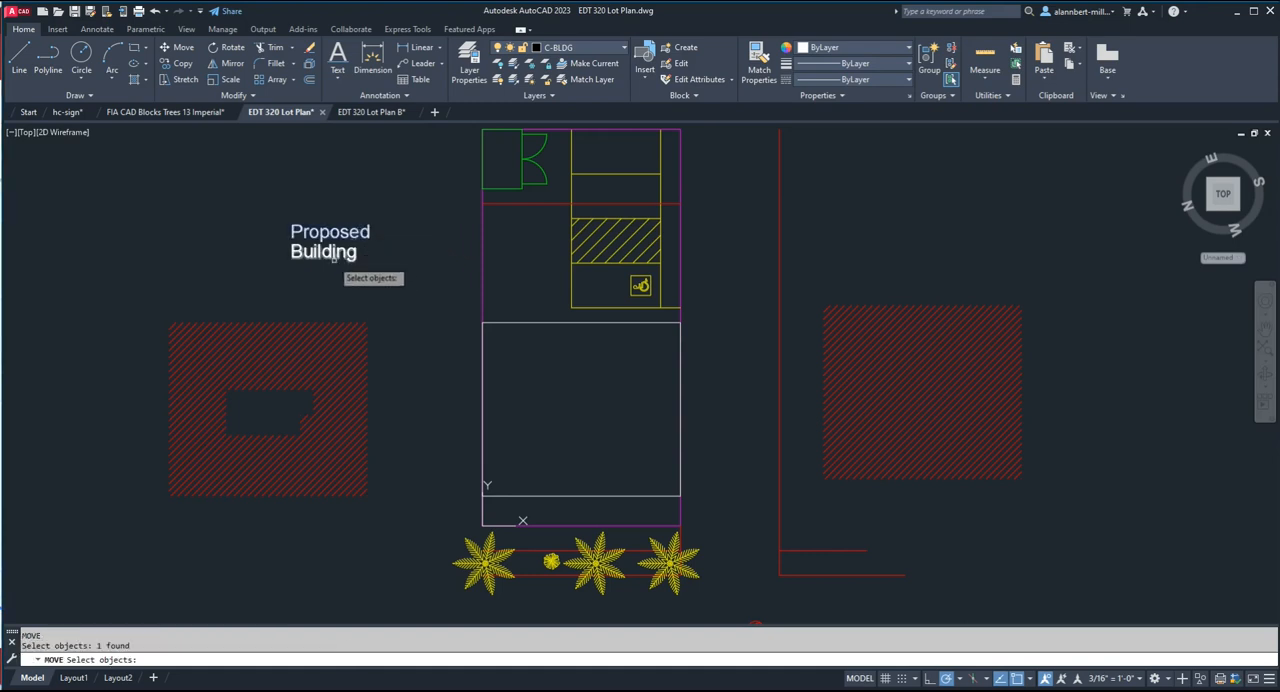
key(Return)
click(331, 234)
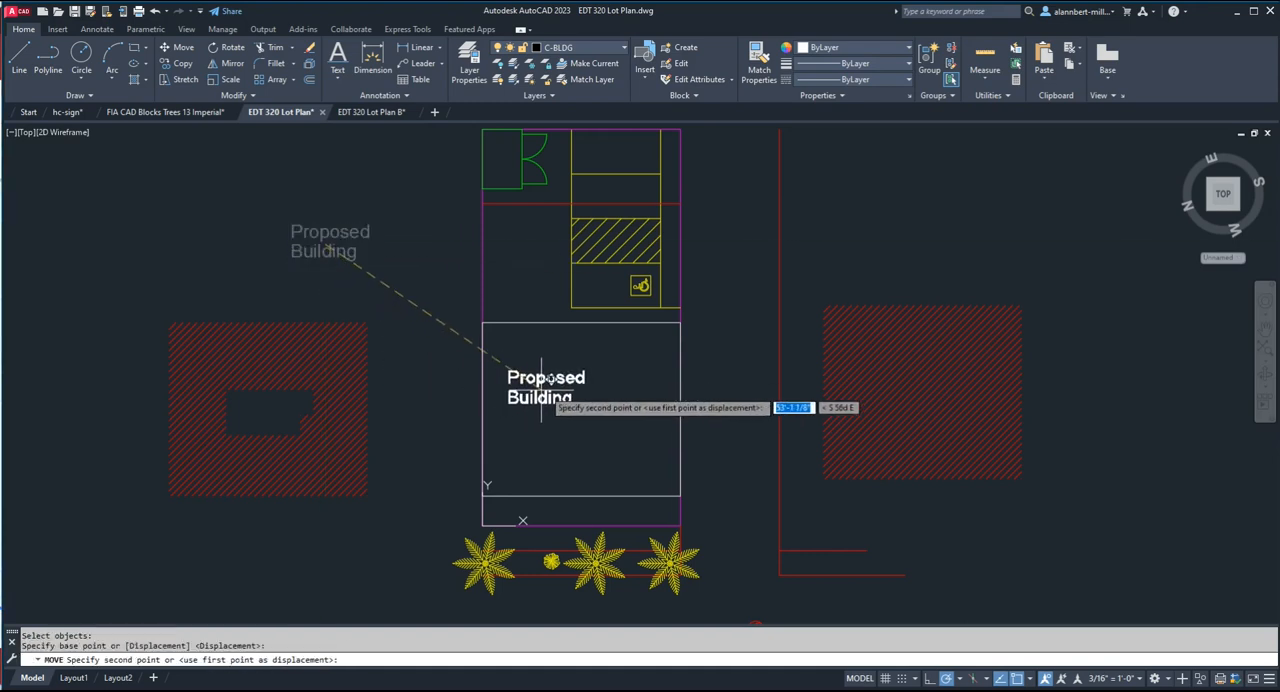
click(582, 377)
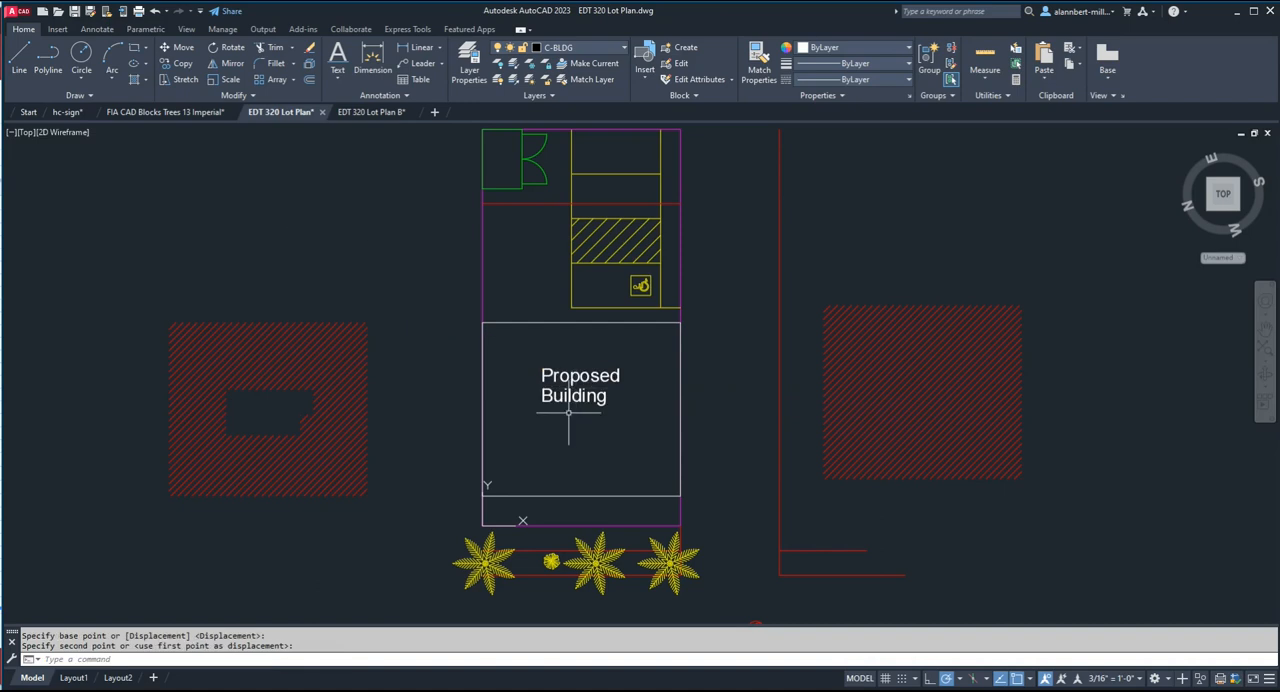
Set the justification of both "Proposed Building" text lines to Center.
text(m)
key(Return)
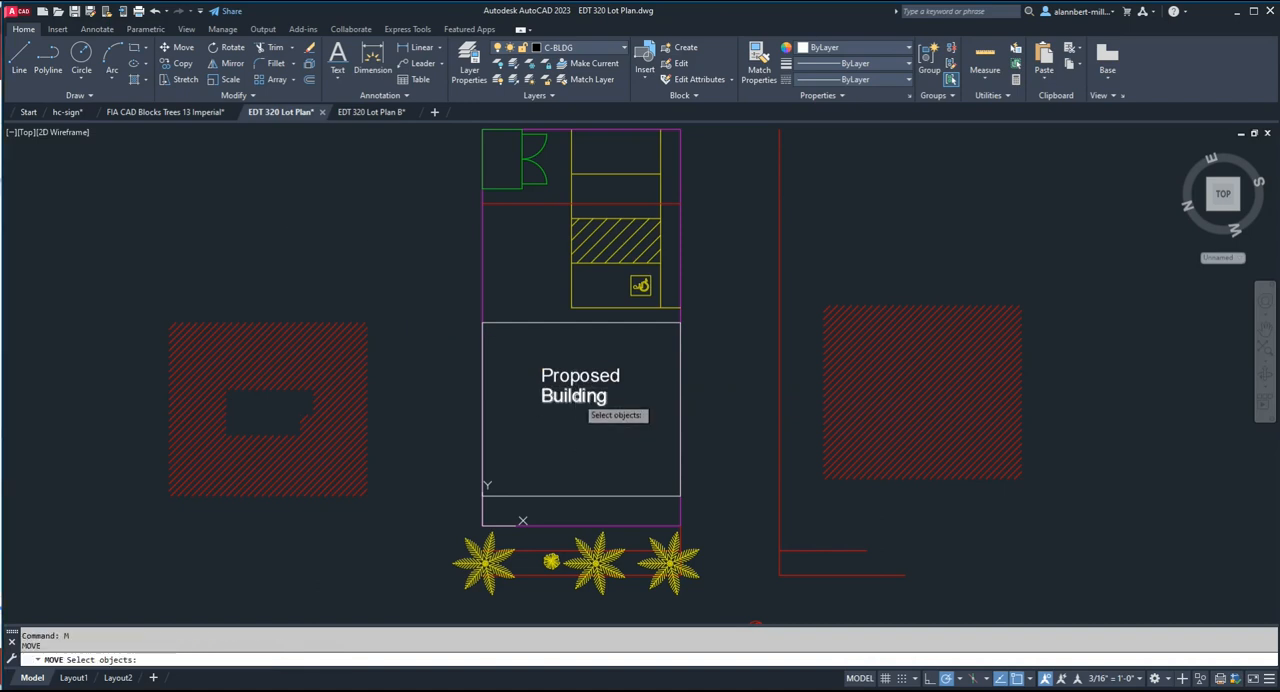
key(Escape)
click(577, 380)
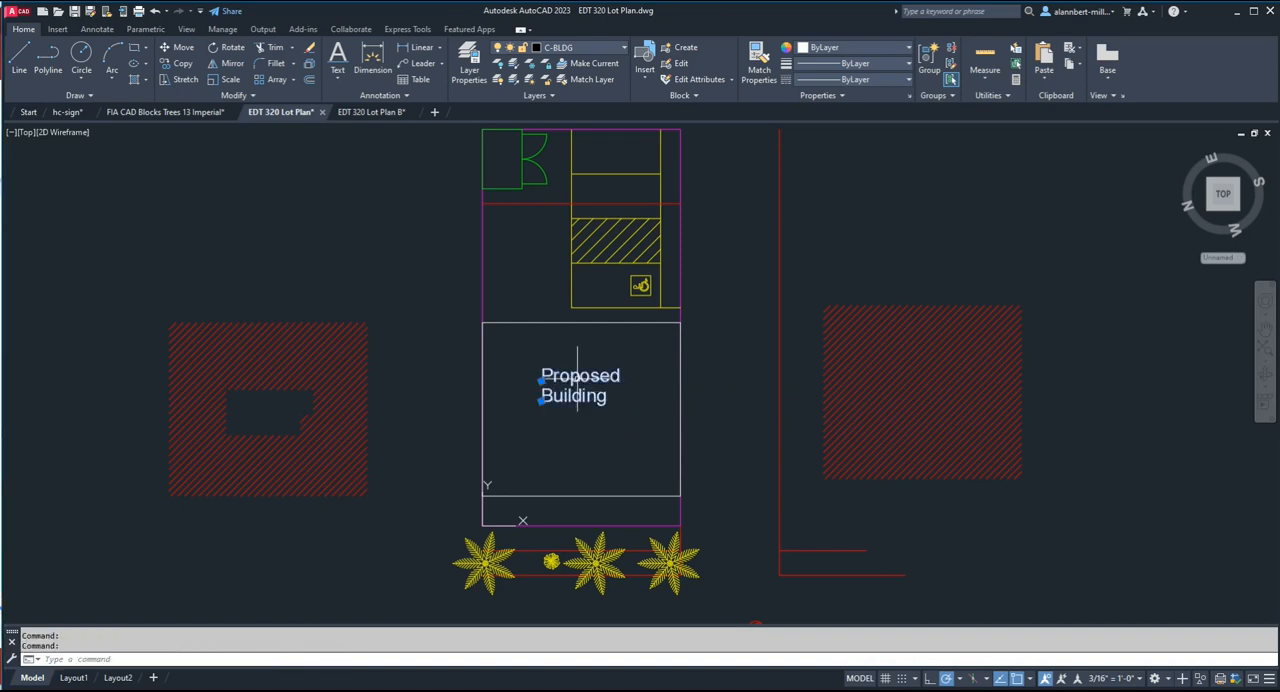
right_click(577, 380)
click(605, 356)
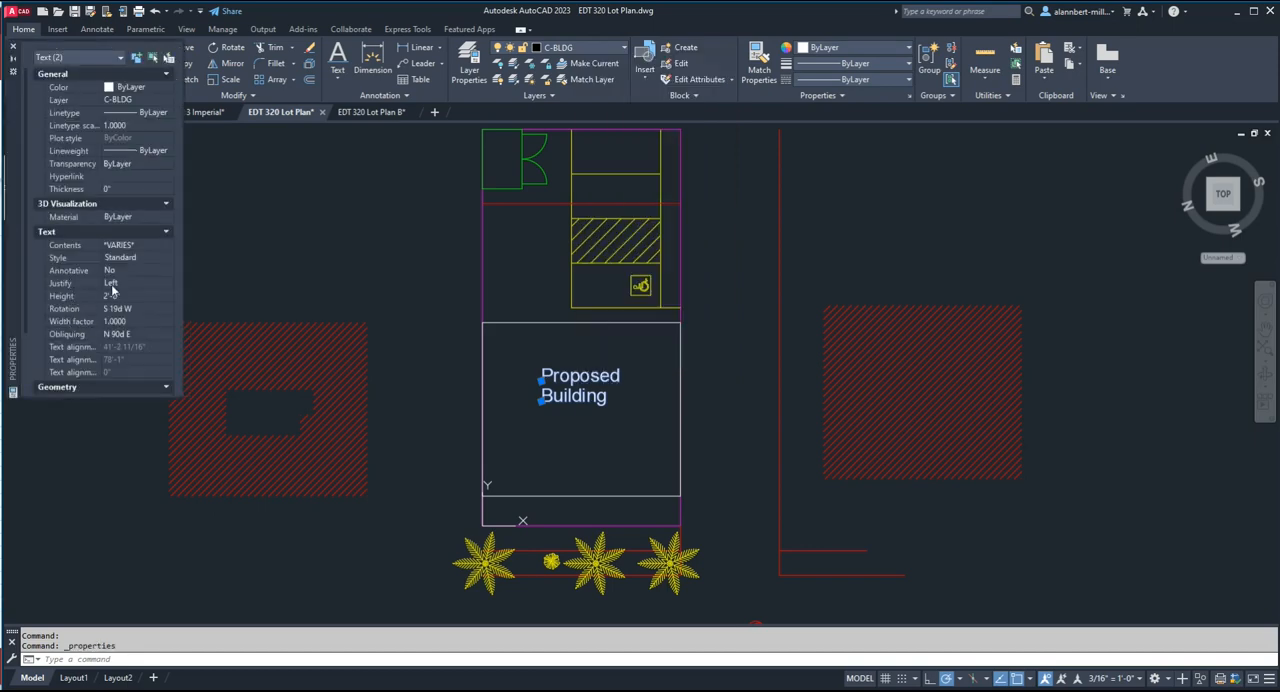
click(121, 283)
click(122, 284)
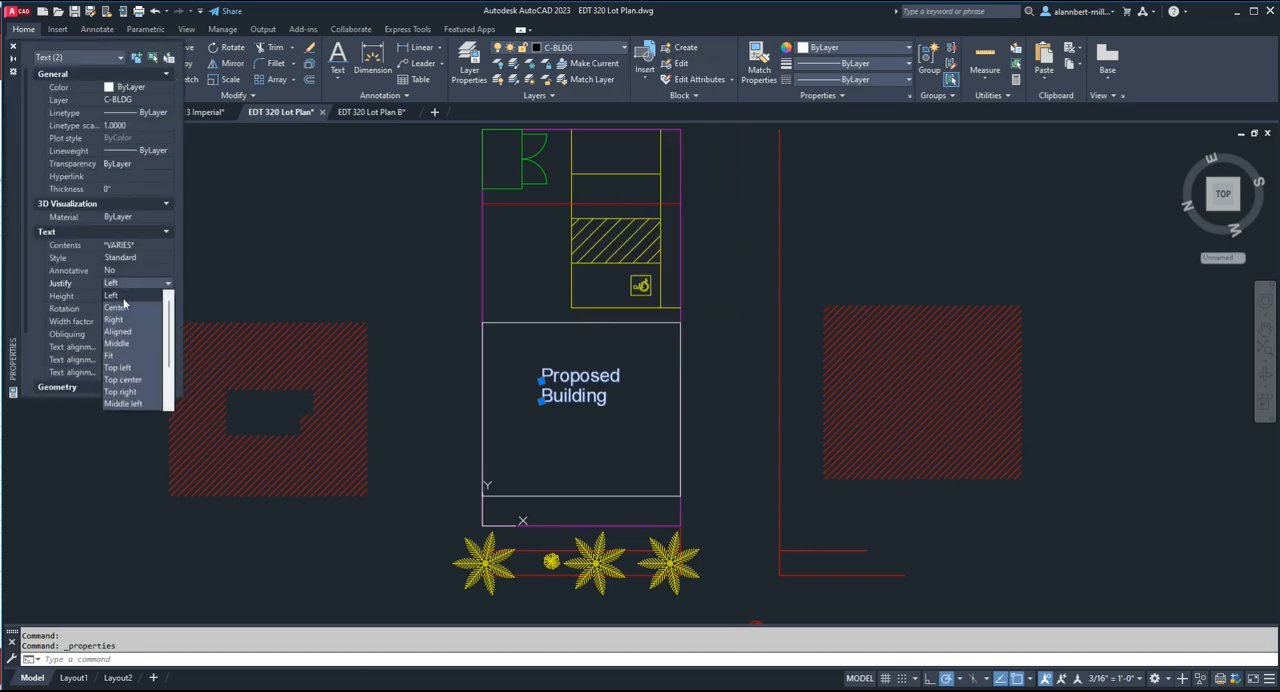
click(123, 308)
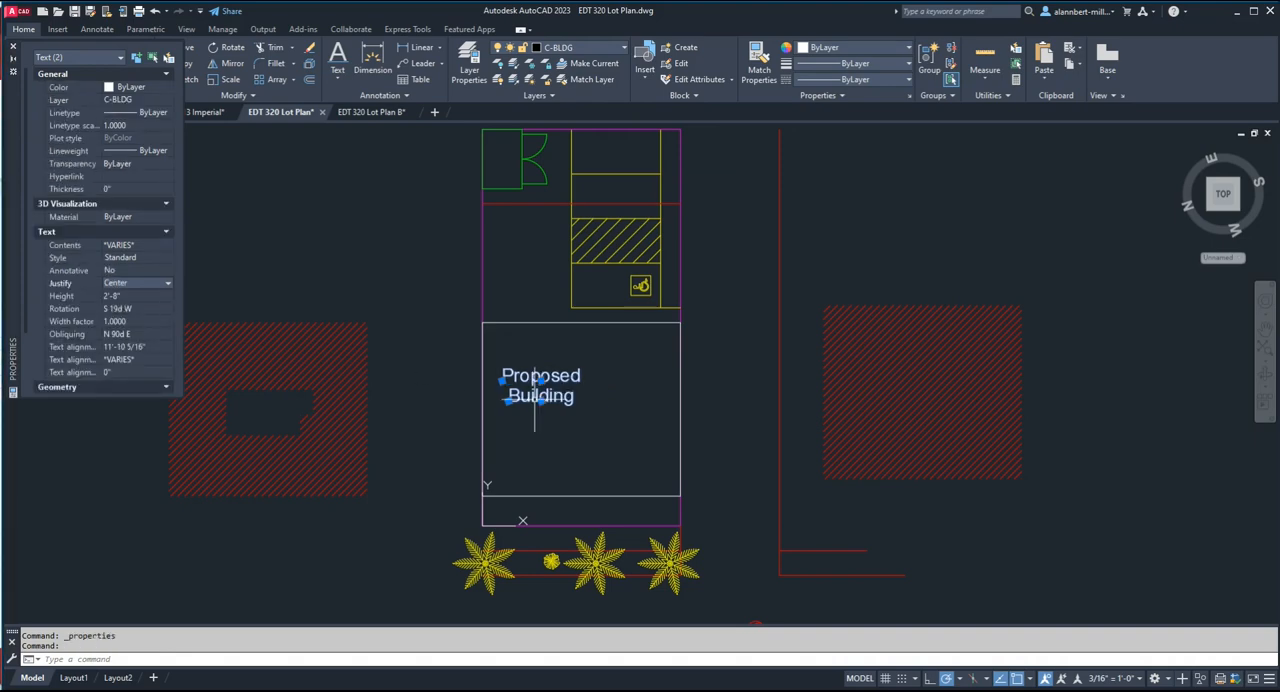
Shift the centered "Proposed Building" text horizontally to the right so it sits midway across the building.
text(m)
key(Return)
click(555, 333)
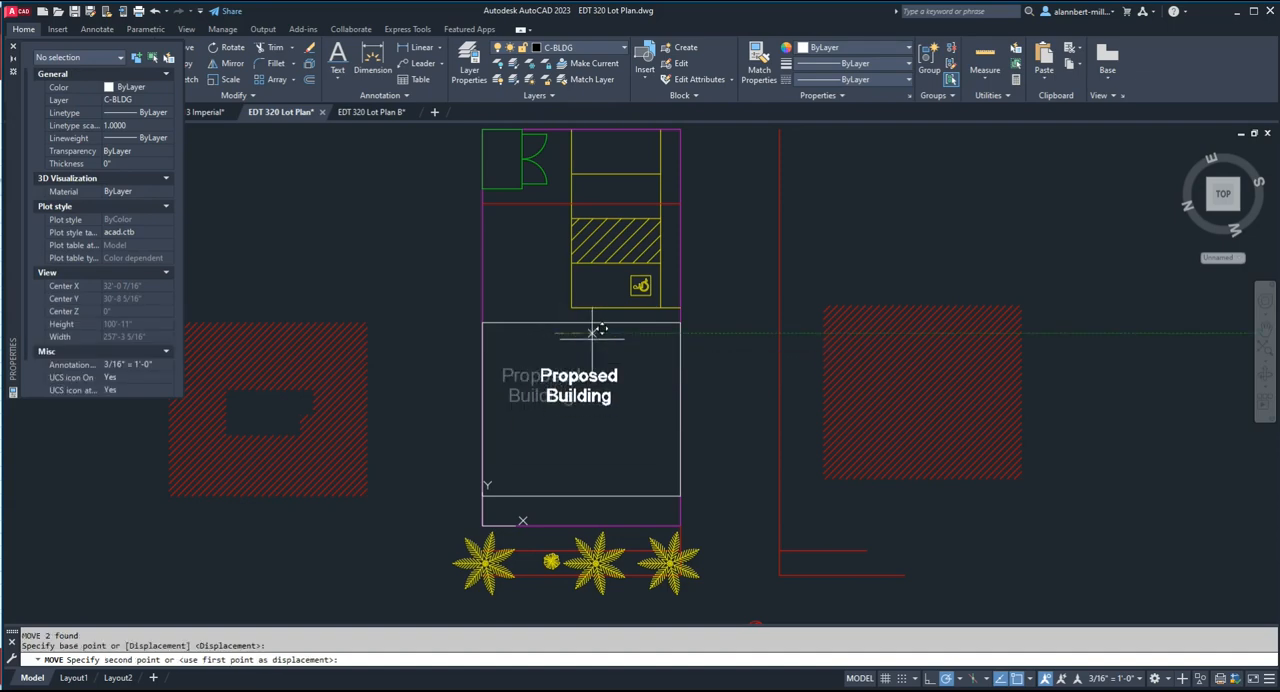
click(596, 331)
Copy the "Building" text line about 8' straight below itself inside the building outline.
text(ct )
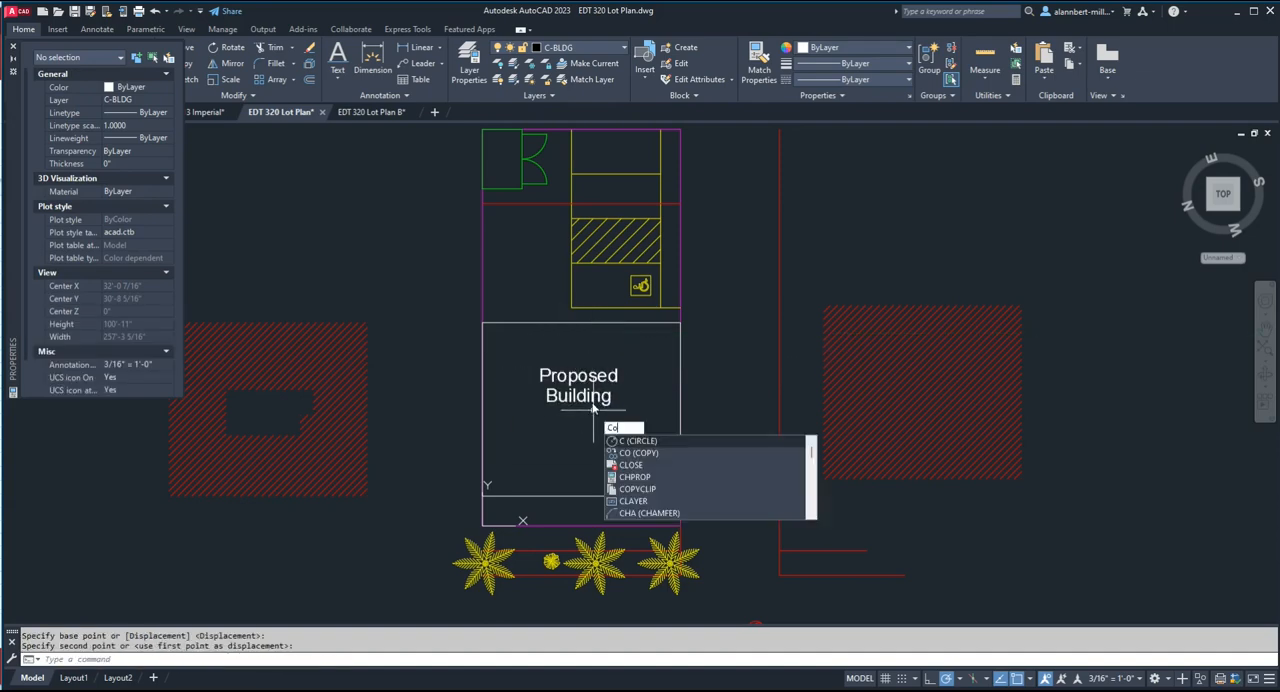
text(o)
key(Return)
click(590, 398)
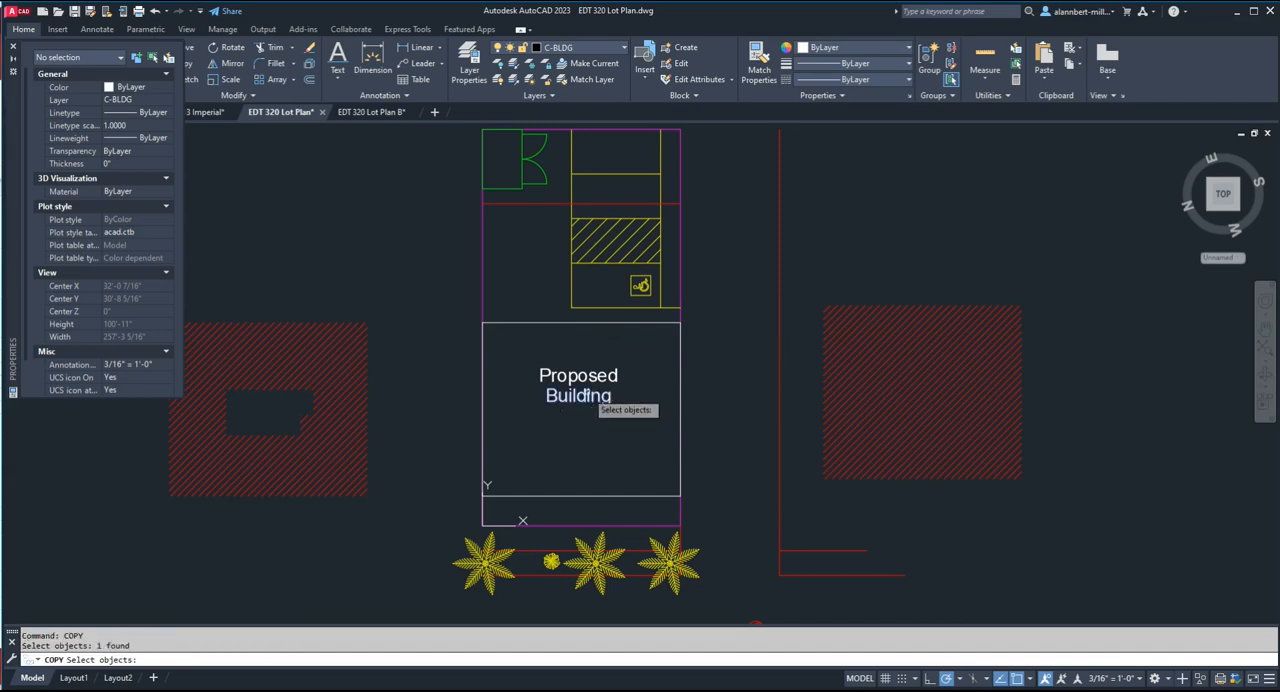
key(Return)
click(586, 404)
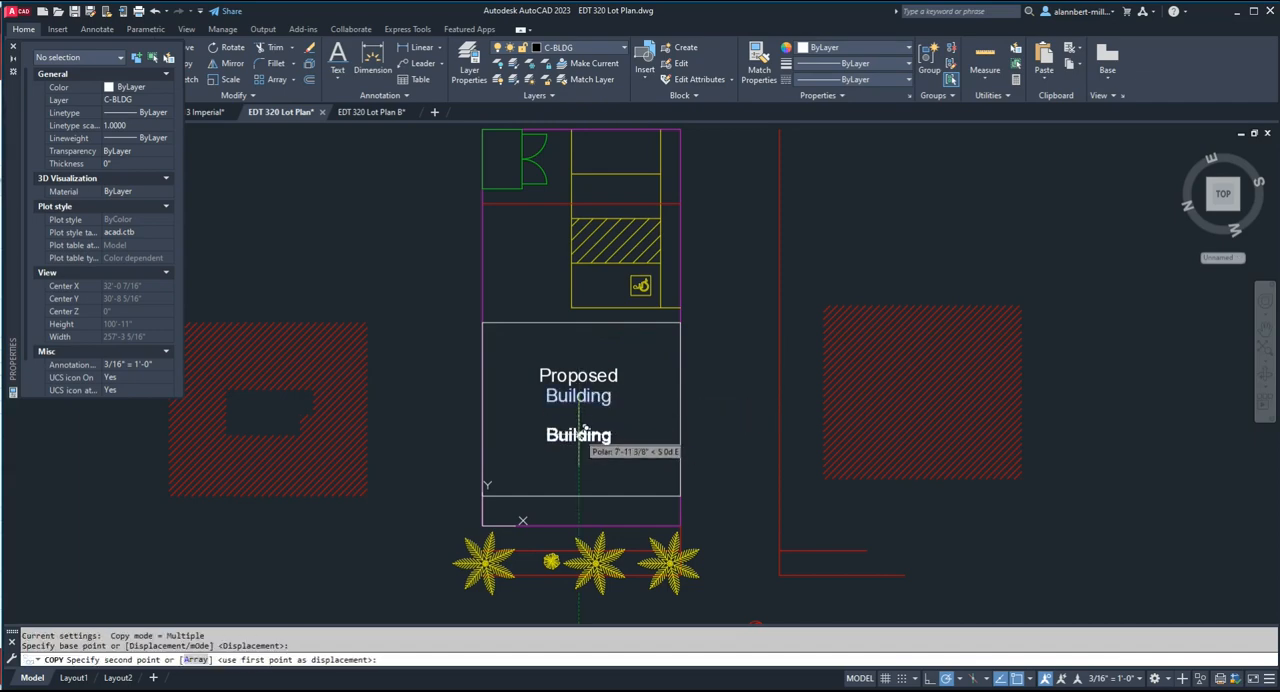
click(579, 440)
key(Escape)
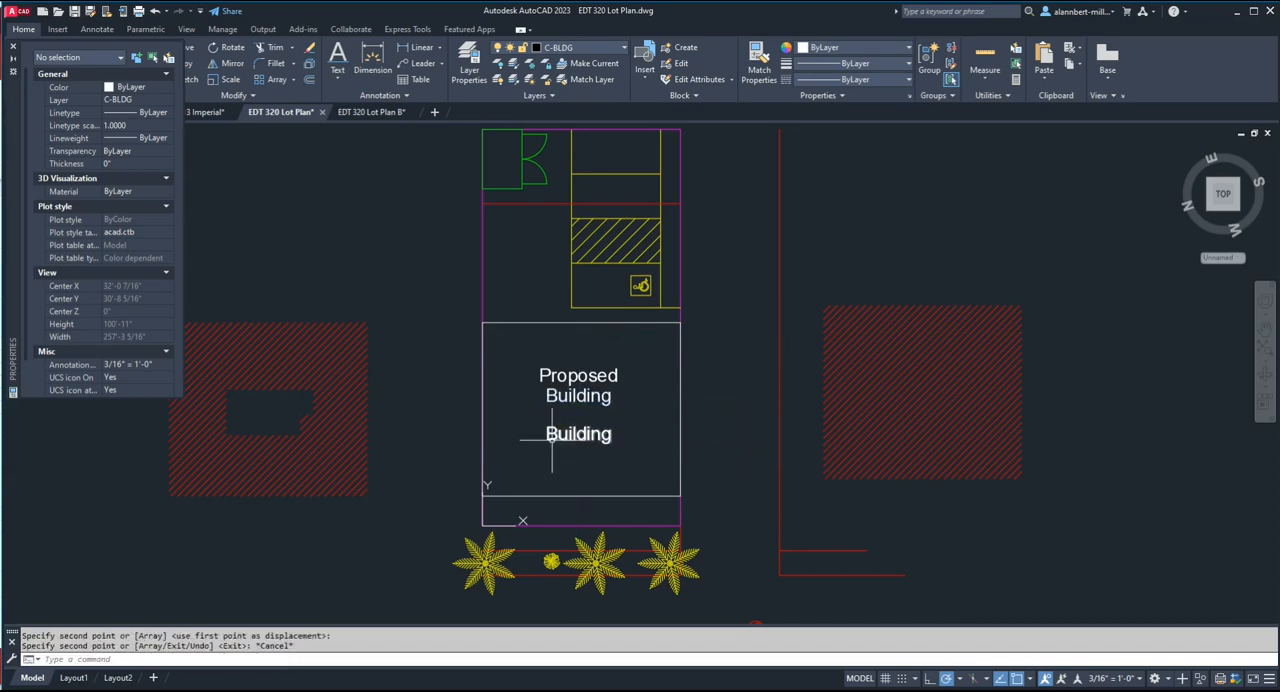
Change the copied lower "Building" text to read "1400 S.F.".
click(578, 436)
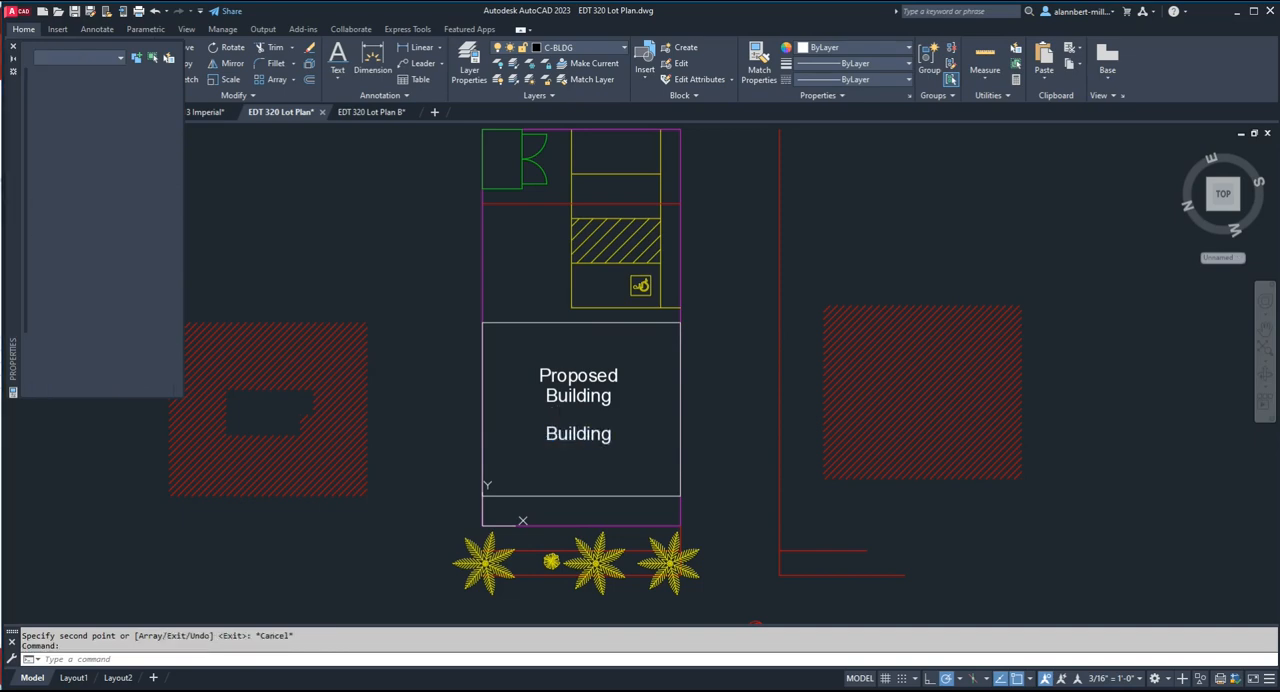
double_click(595, 437)
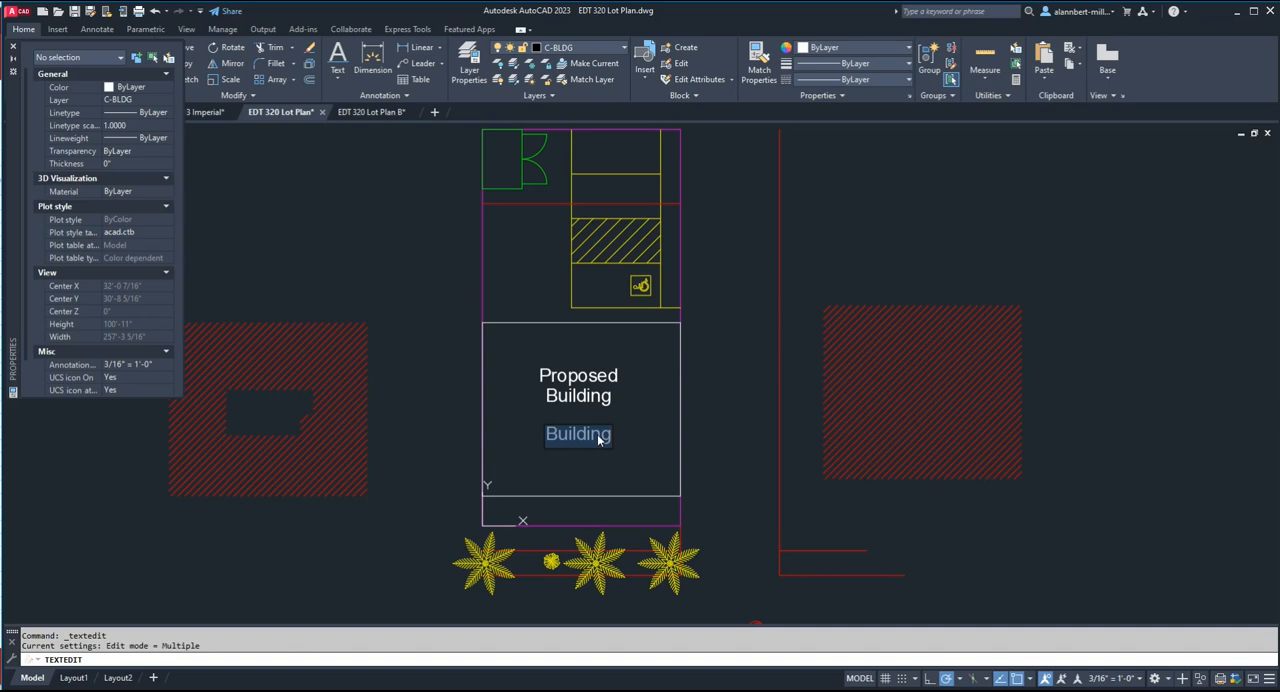
text(1400)
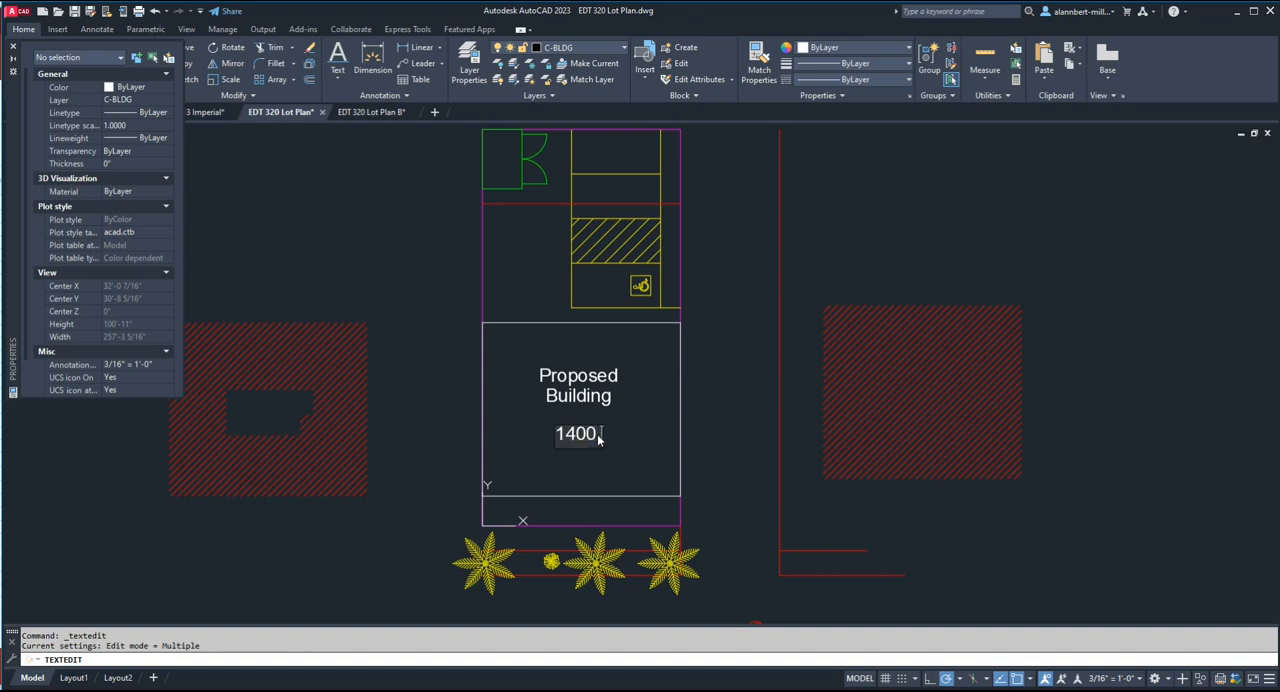
text( S.)
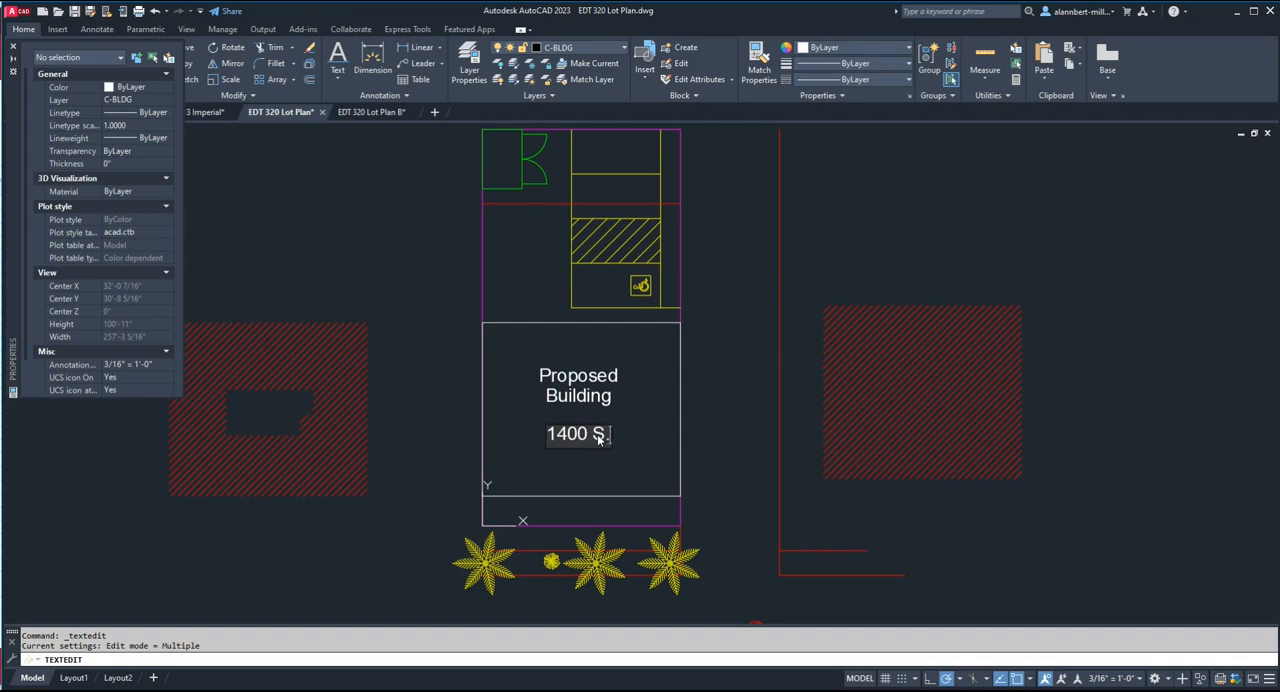
text(F.)
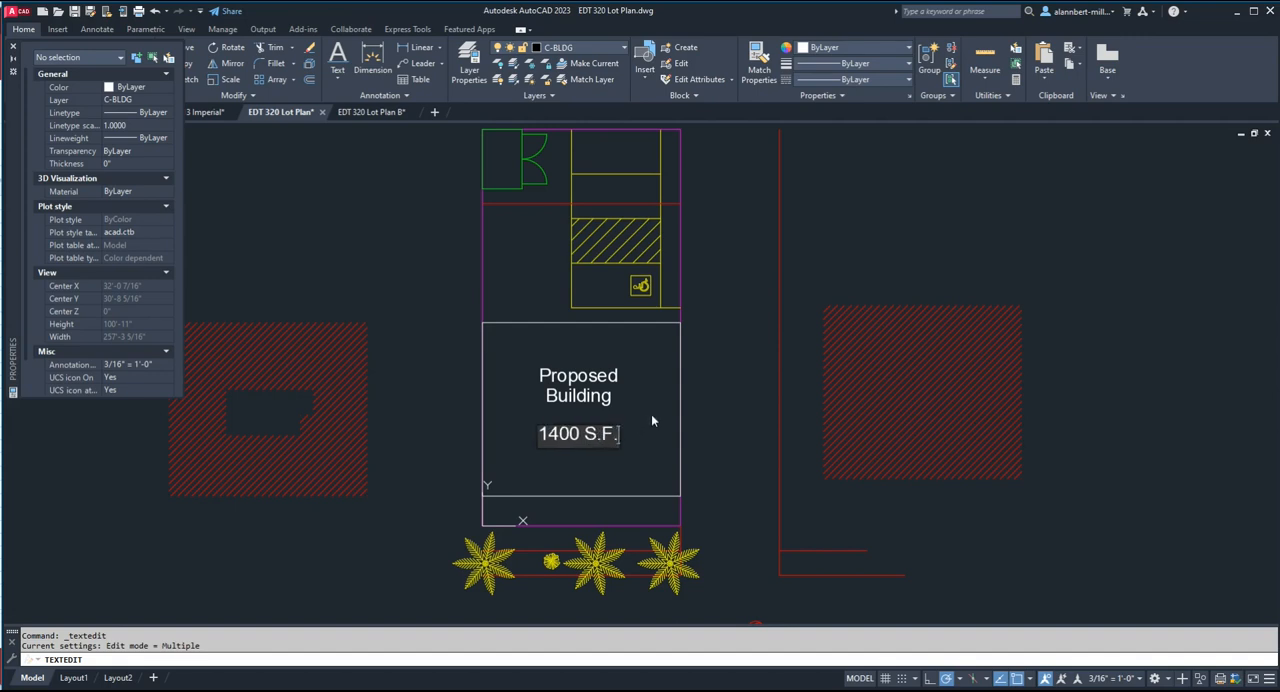
key(Return)
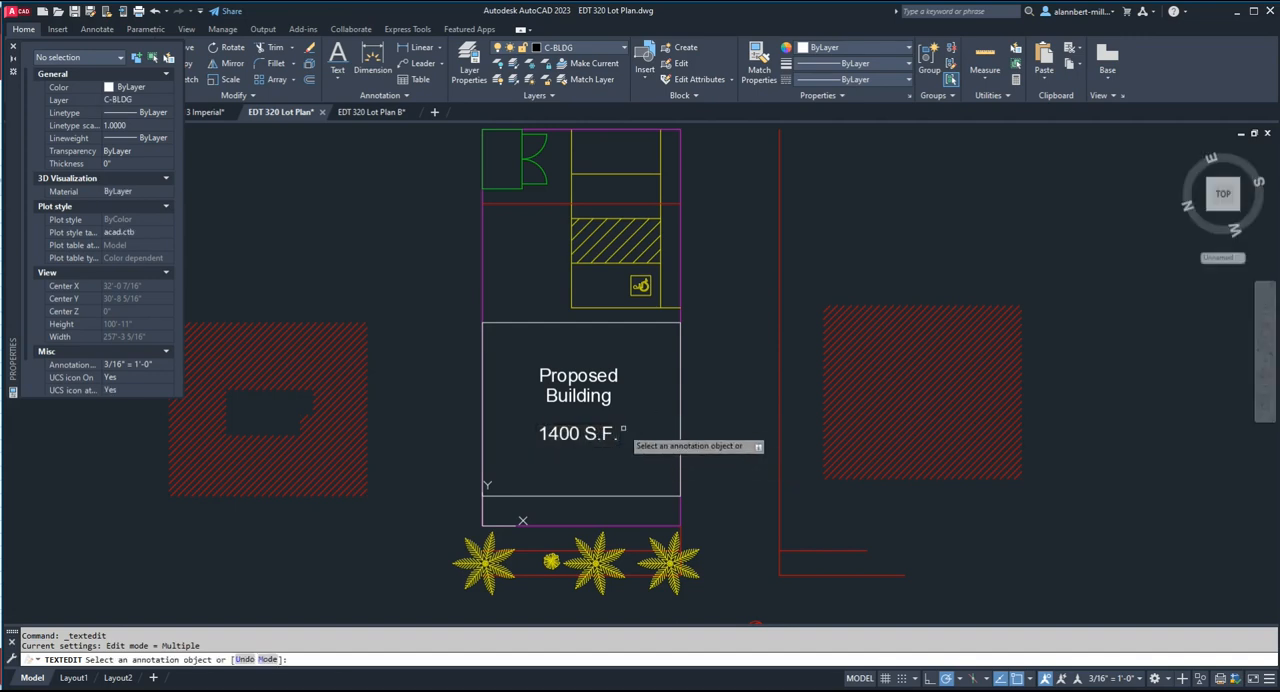
key(Escape)
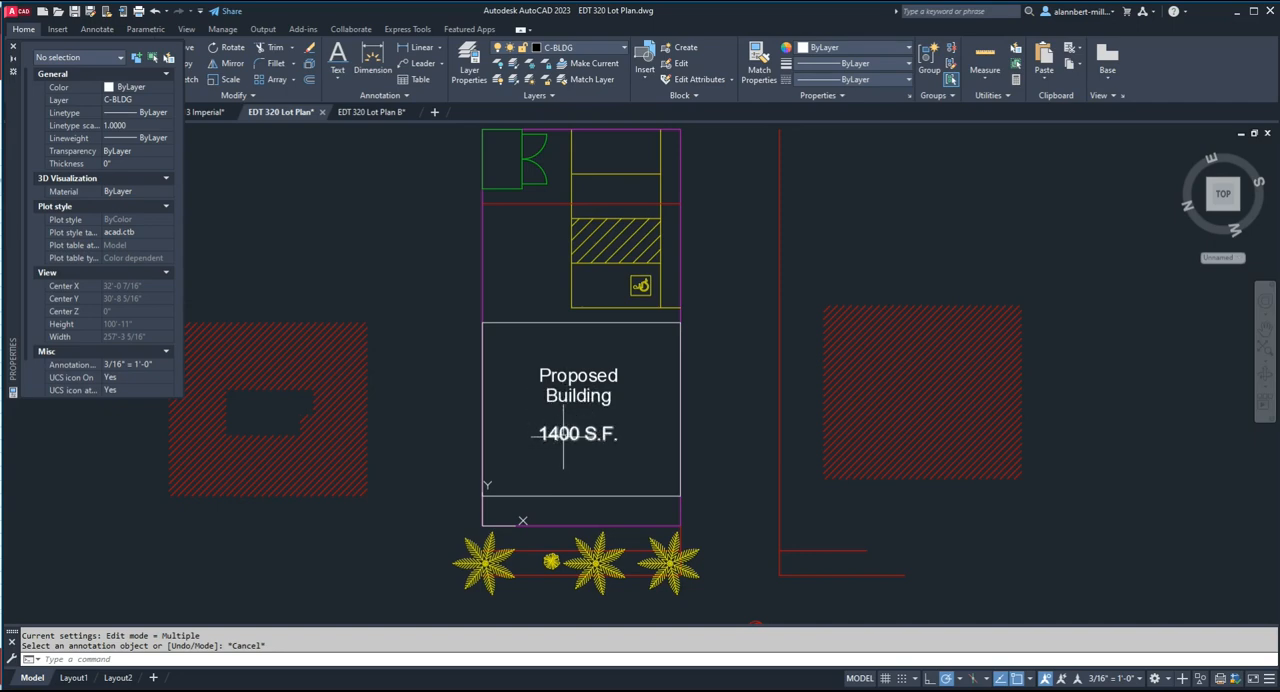
Set the text height of the "1400 S.F." line to 24 inches.
click(570, 433)
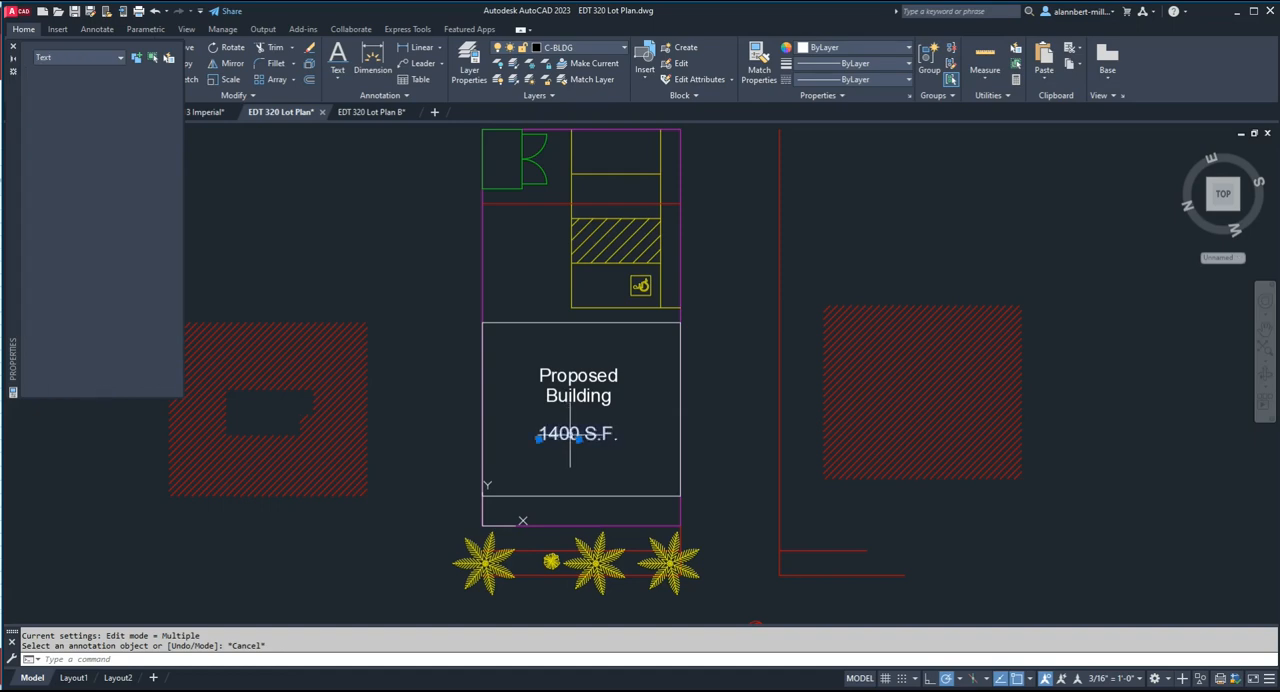
right_click(570, 433)
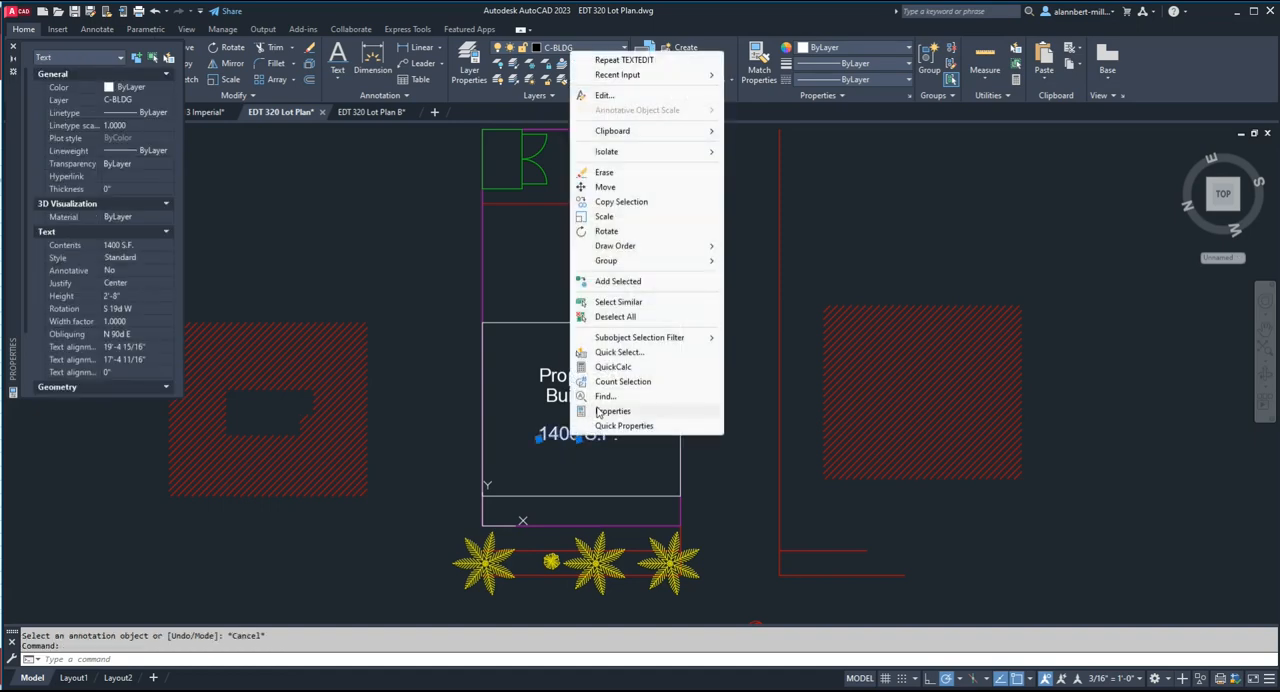
click(612, 411)
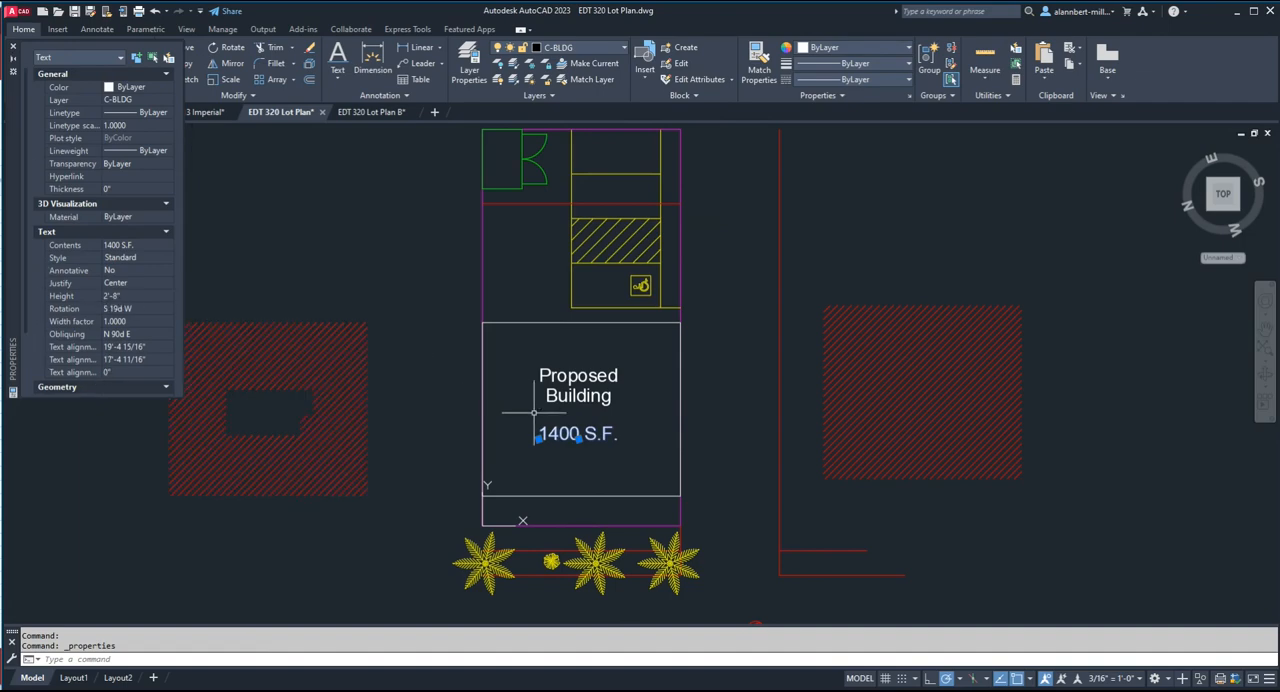
click(125, 298)
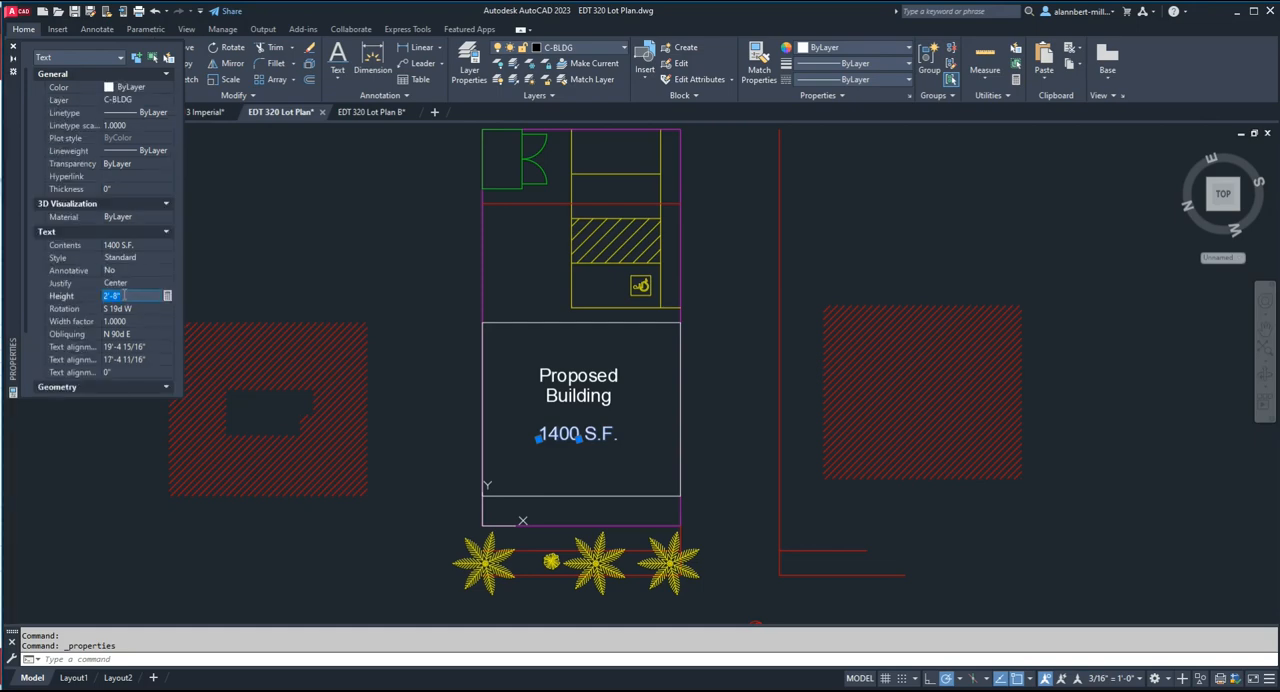
text(24)
key(Tab)
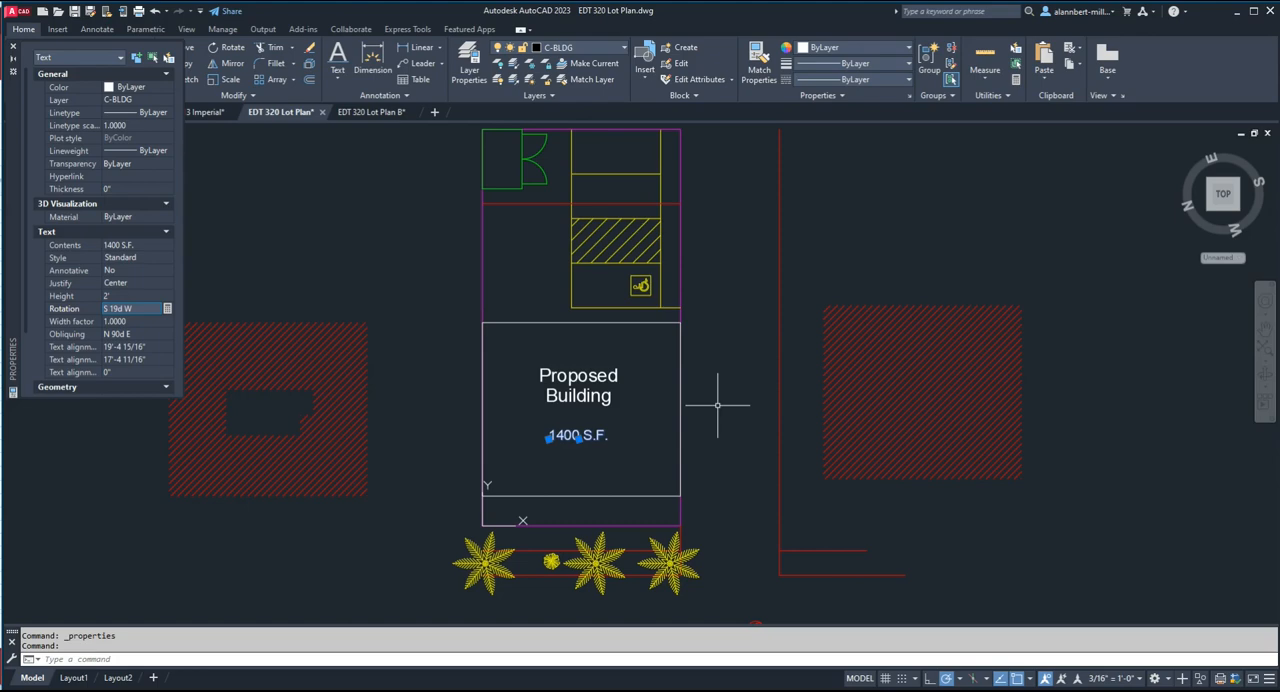
Hatch the proposed building outline around its text lines, matching the properties of the spare solid-square hatch sample to the right of the lot.
key(Escape)
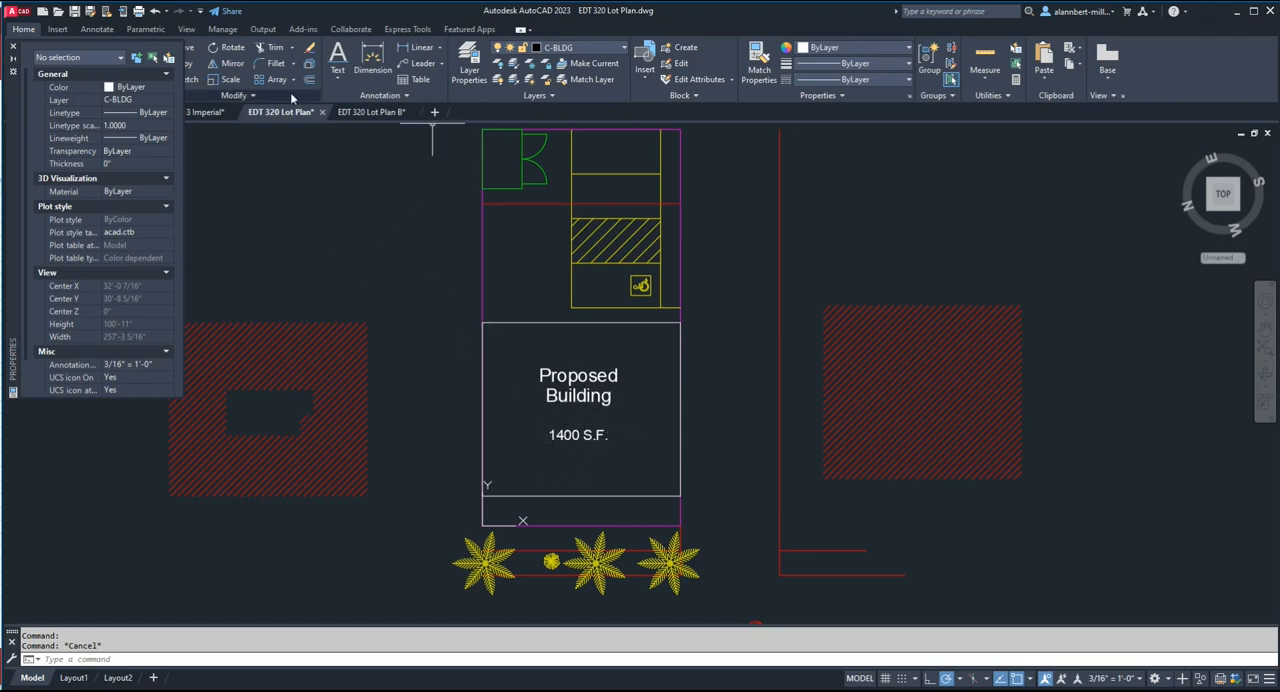
click(14, 47)
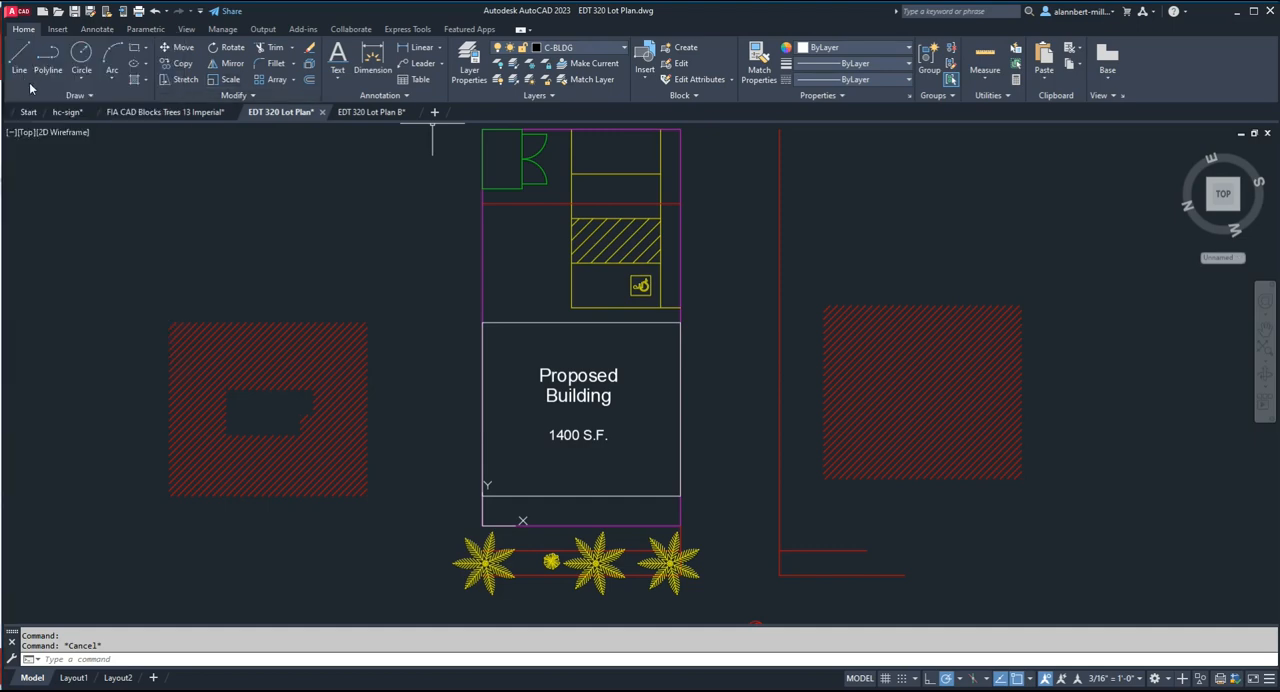
click(135, 79)
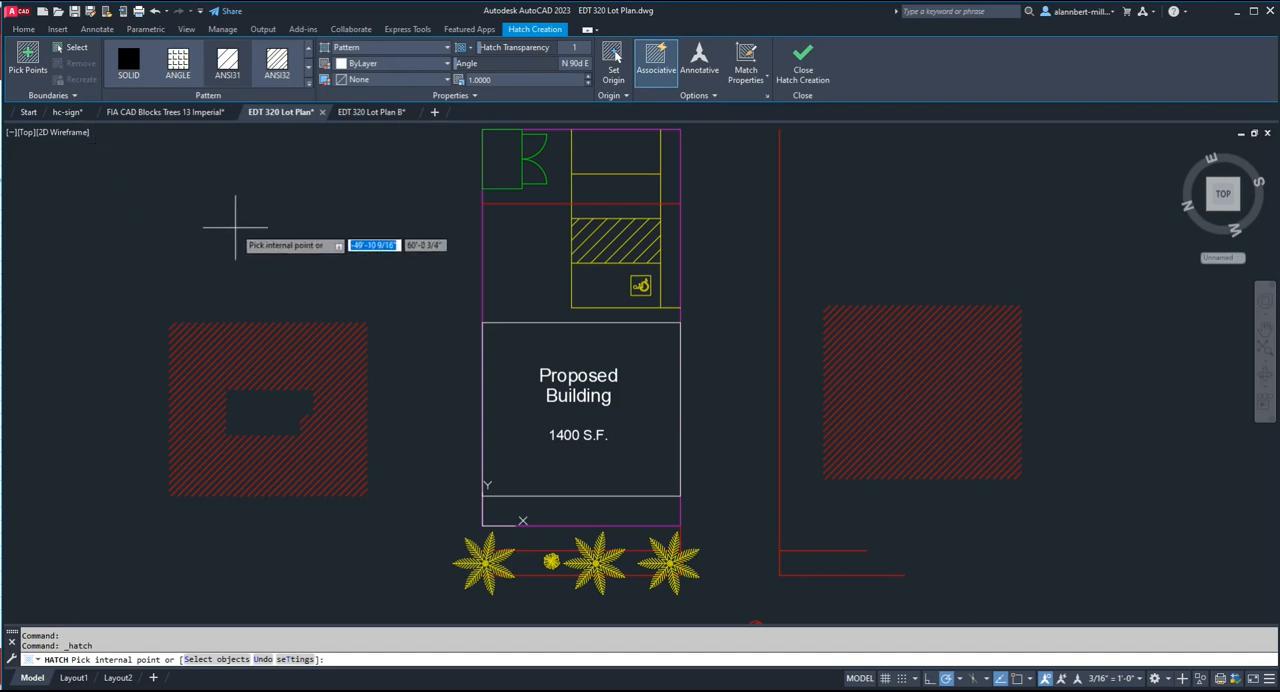
click(746, 72)
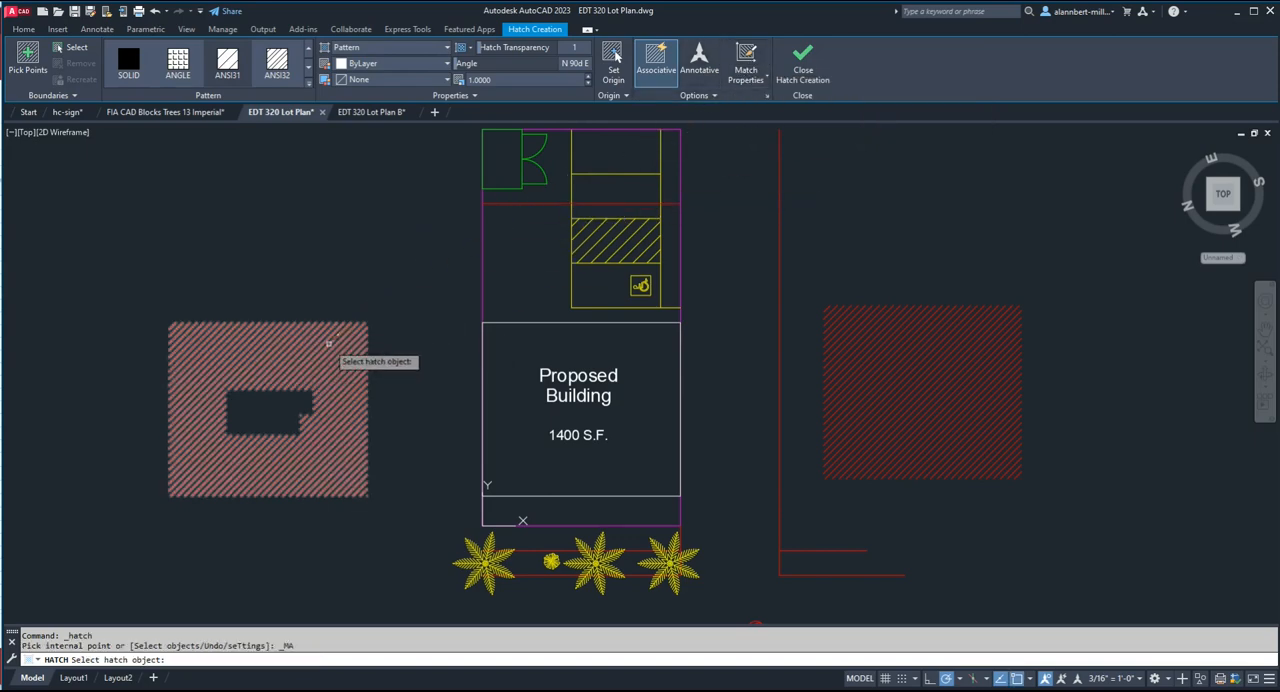
click(868, 376)
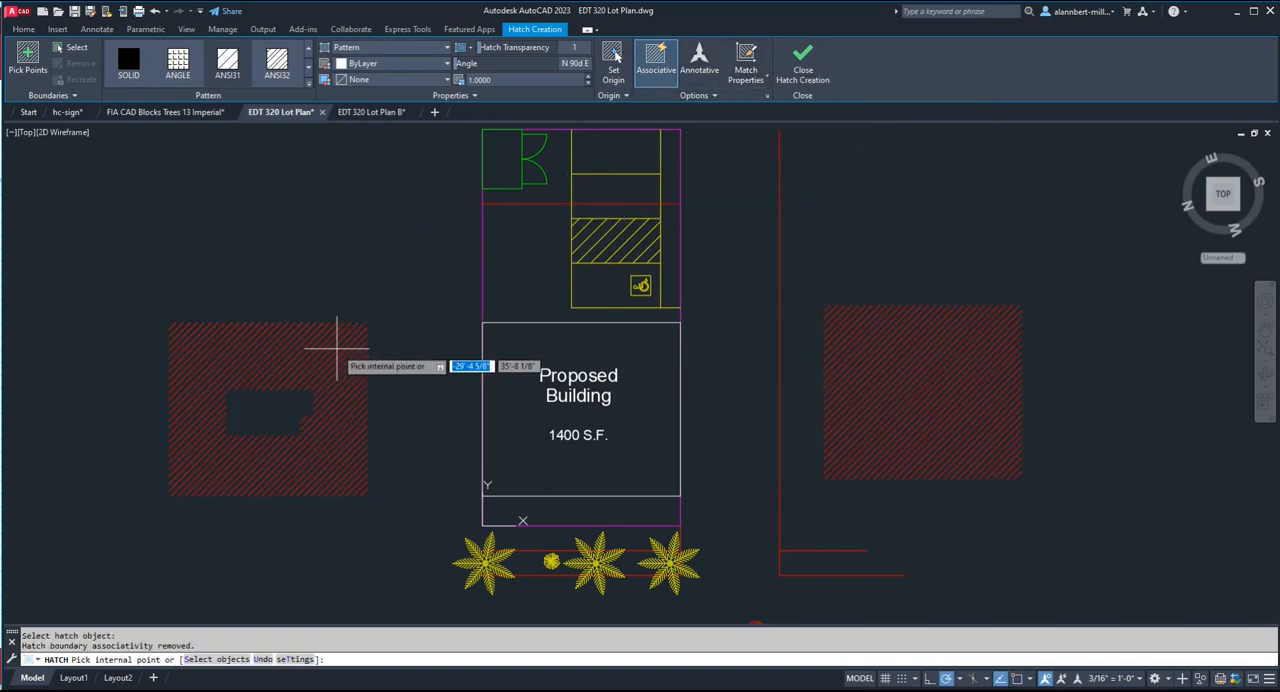
click(542, 355)
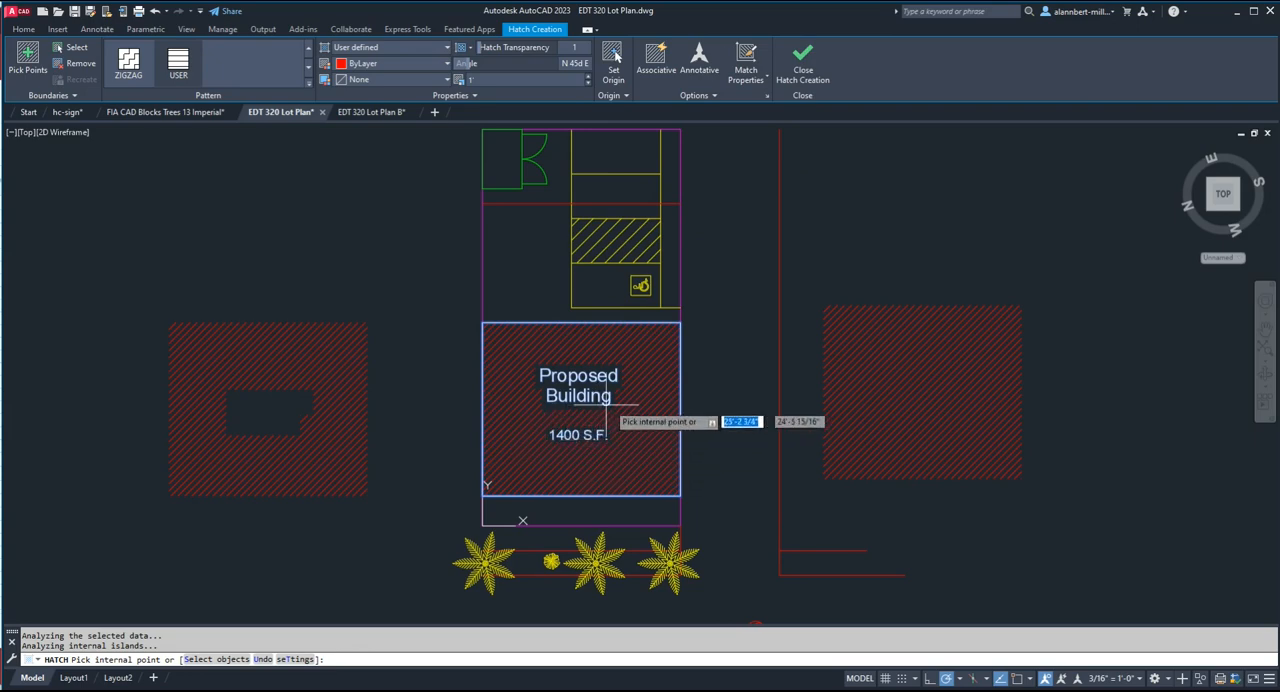
click(802, 62)
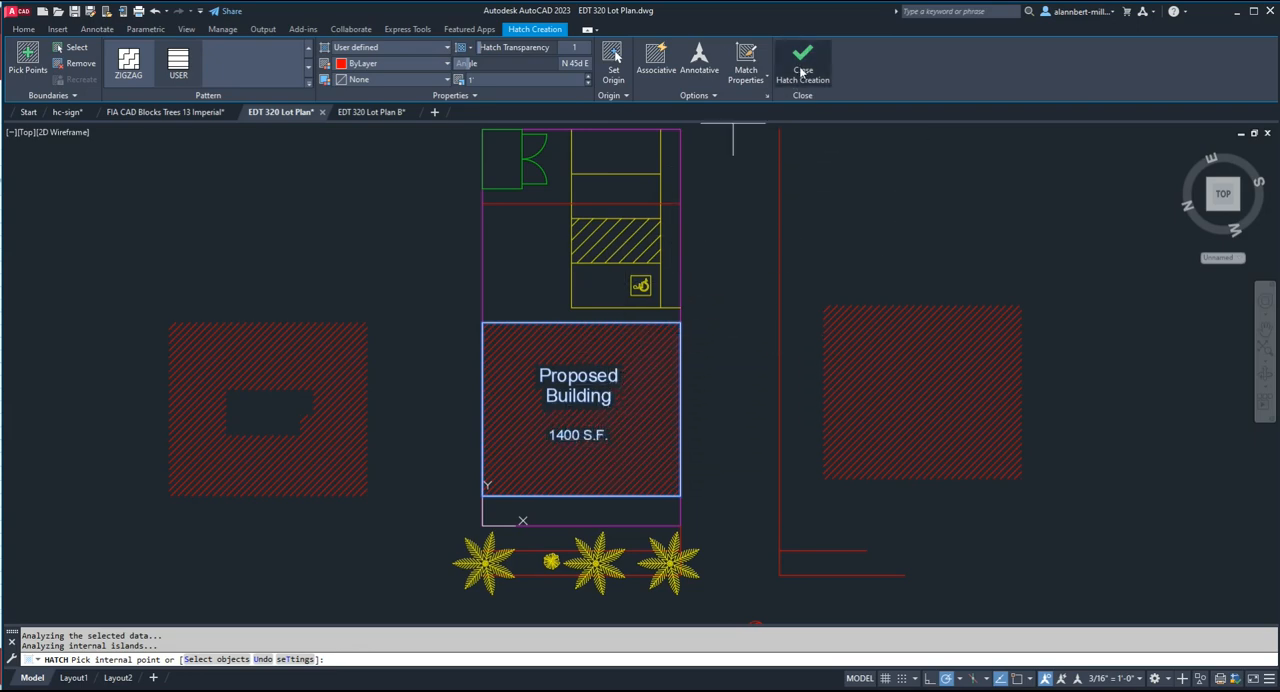
Delete the two spare red hatch samples on either side of the lot.
click(325, 400)
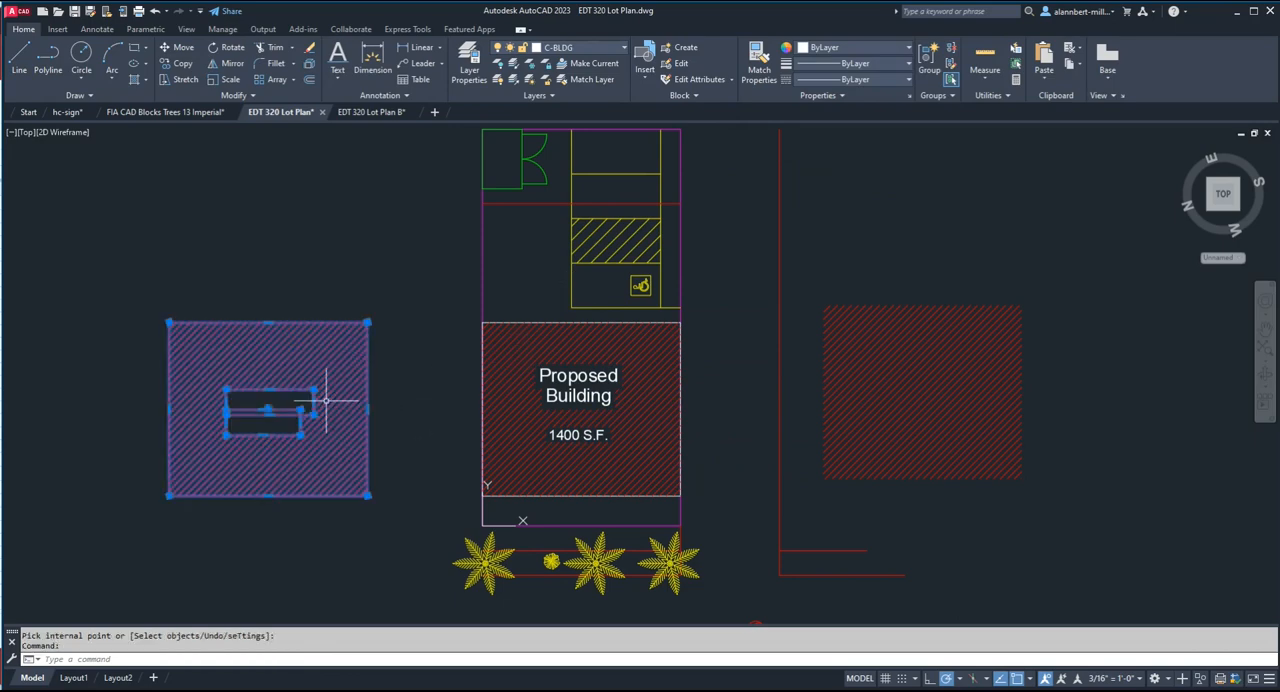
key(Delete)
click(903, 417)
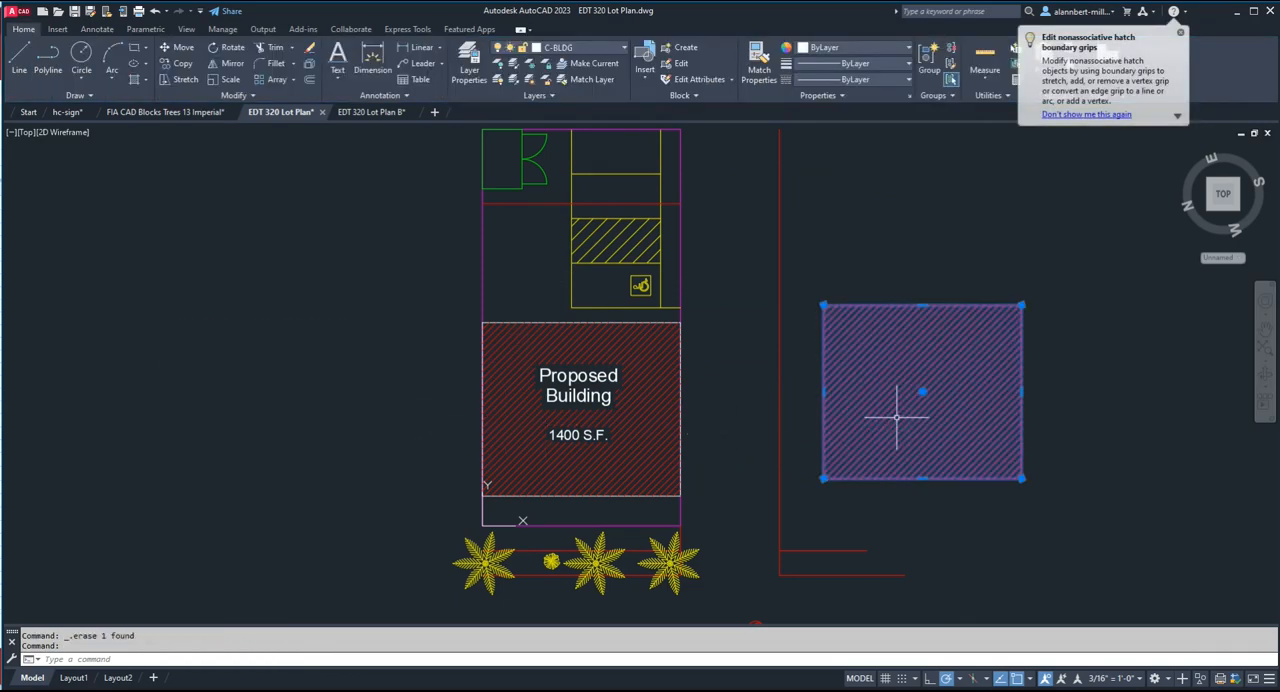
key(Delete)
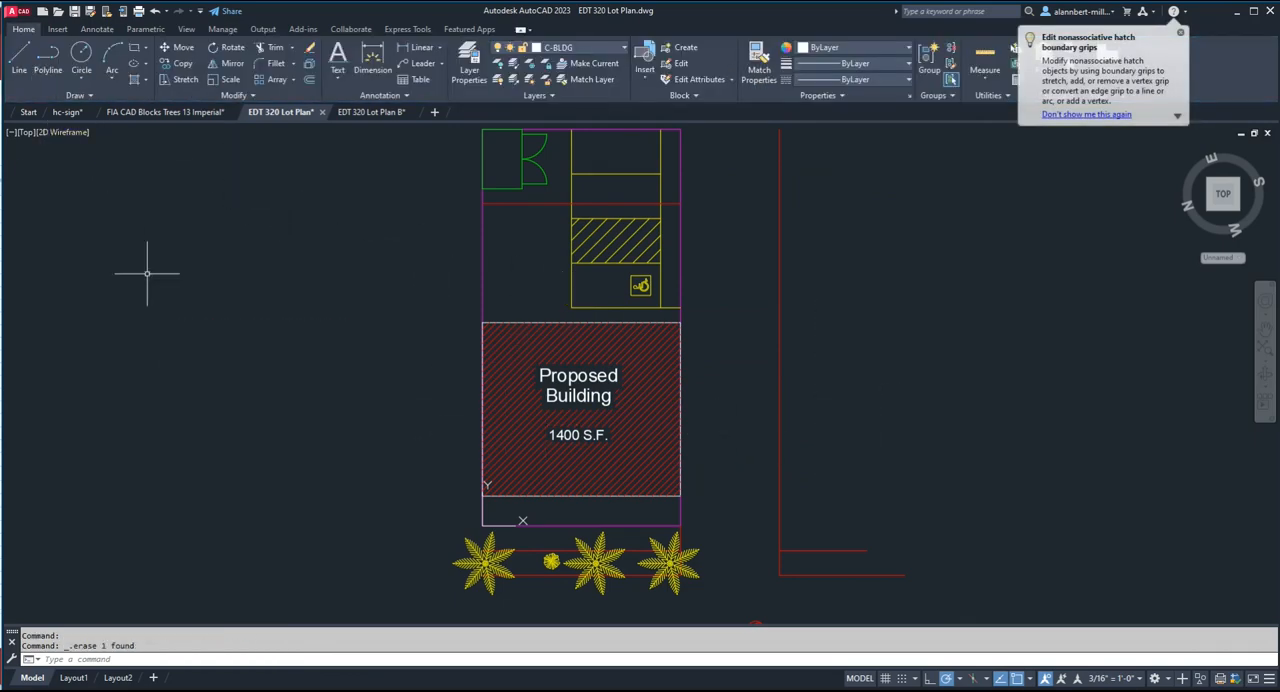
Switch to Layout1 and open a plot preview to examine the hatched building and its labels on the sheet.
click(70, 678)
scroll(903, 380, up, 1)
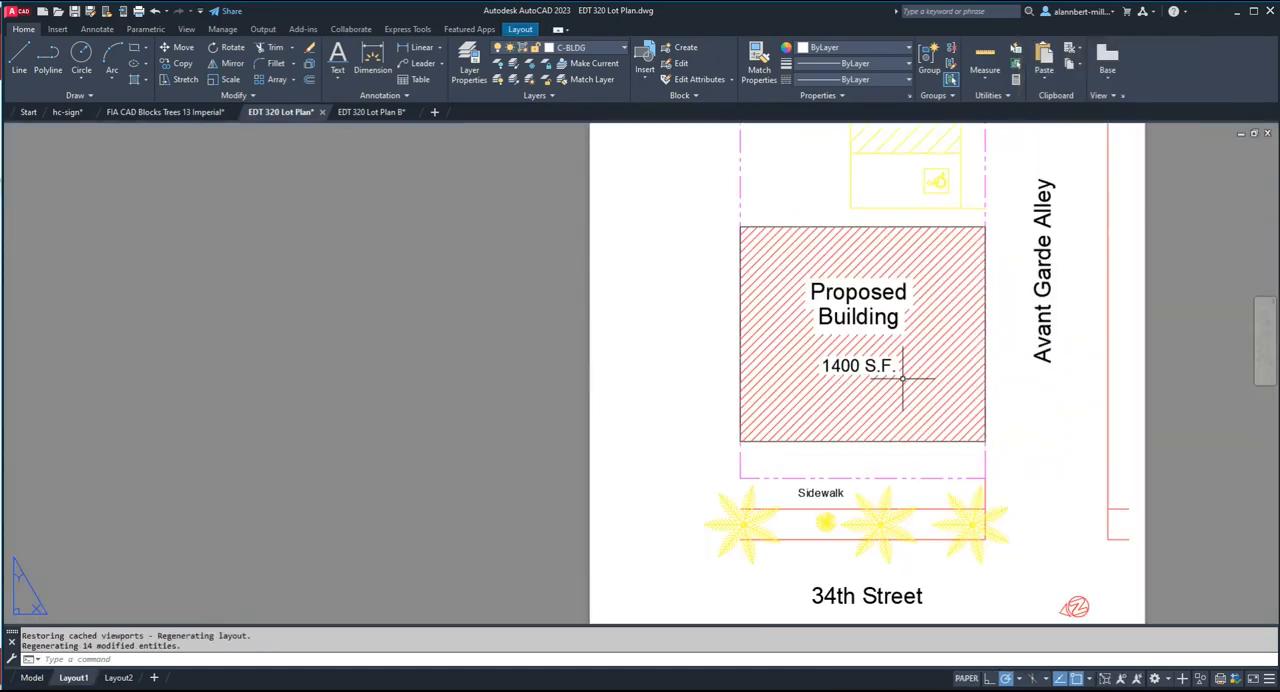
scroll(903, 378, down, 1)
scroll(905, 376, down, 1)
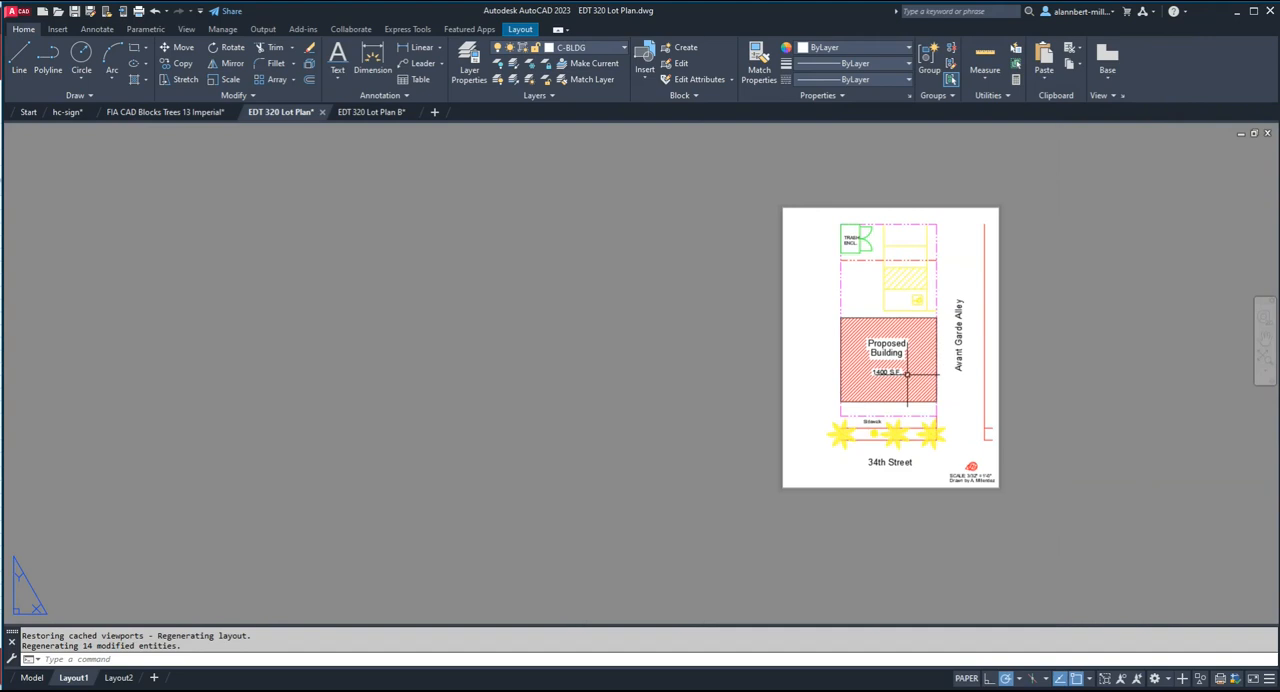
scroll(907, 374, up, 1)
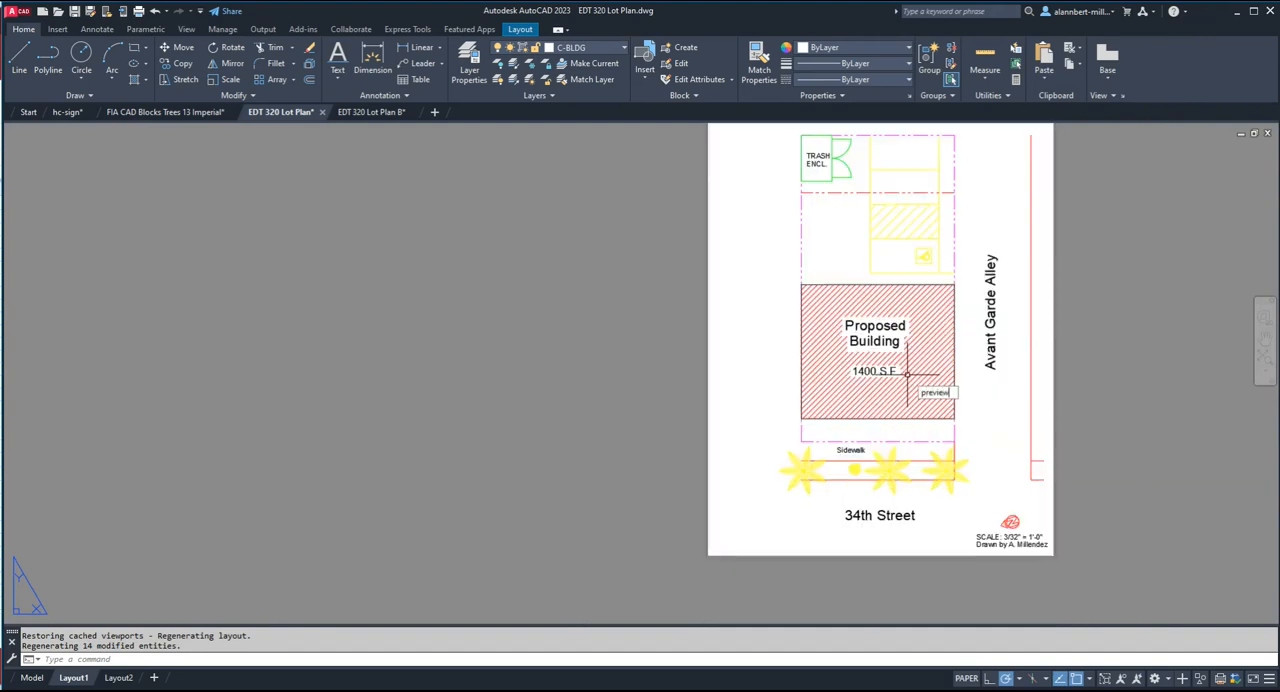
key(Return)
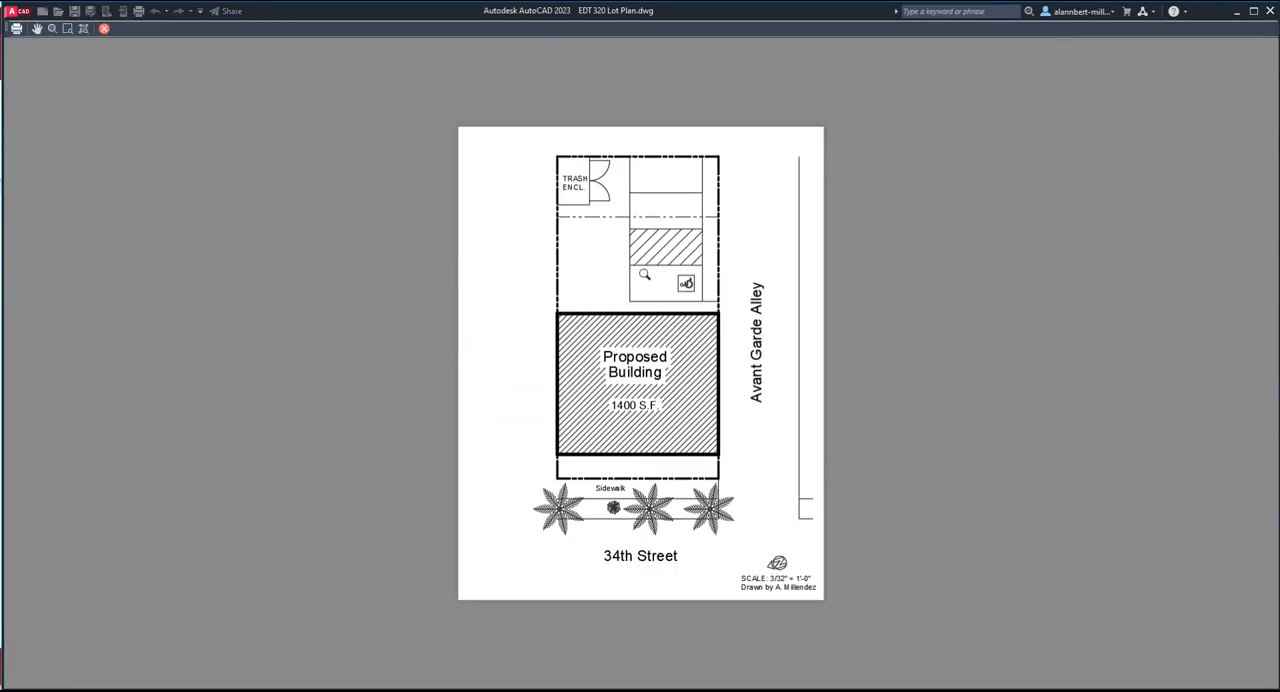